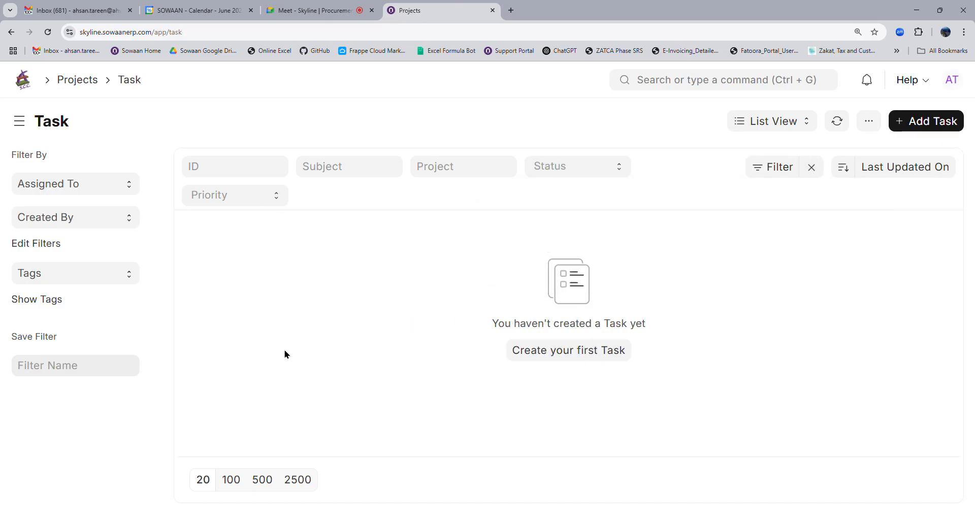
# Open project D - 001 (PROJ-0003) from the Projects workspace and start a new task from its Connections.
pyautogui.click(26, 84)
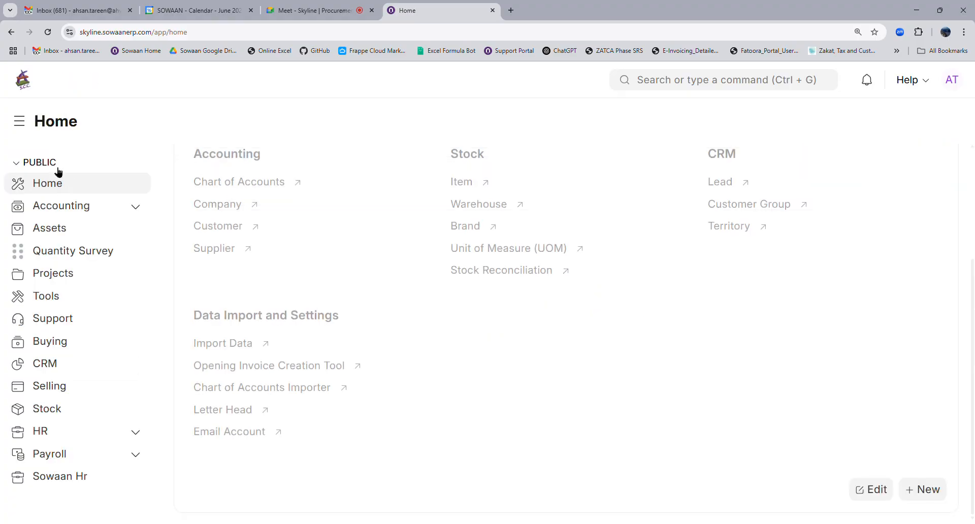
pyautogui.click(76, 275)
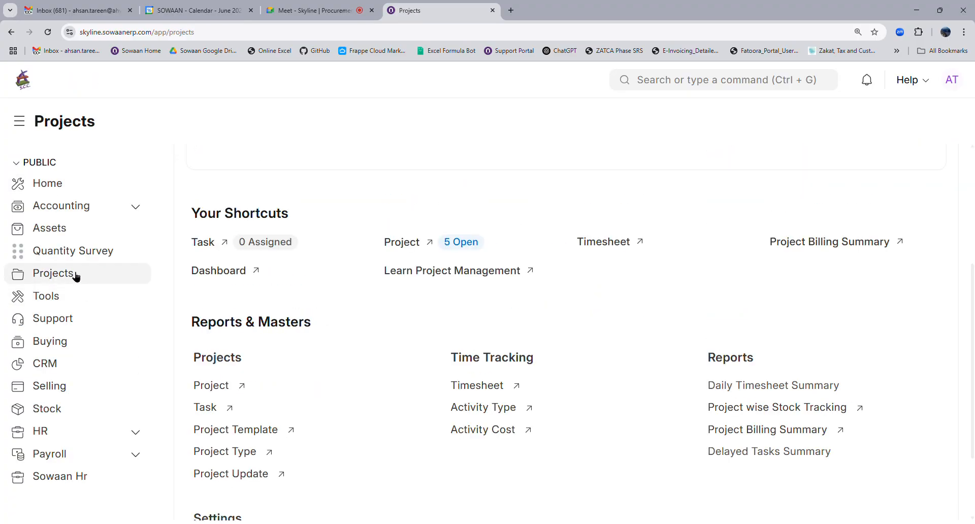
pyautogui.click(211, 386)
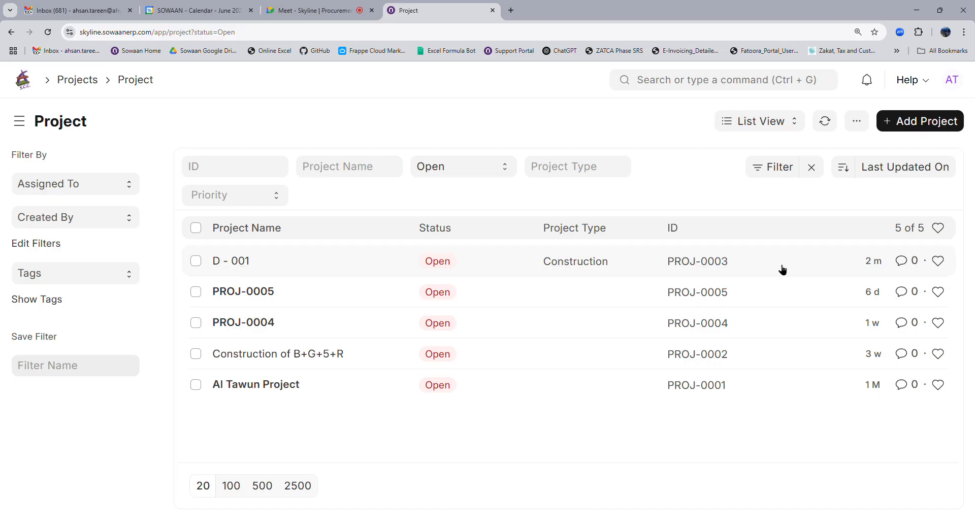
pyautogui.click(239, 264)
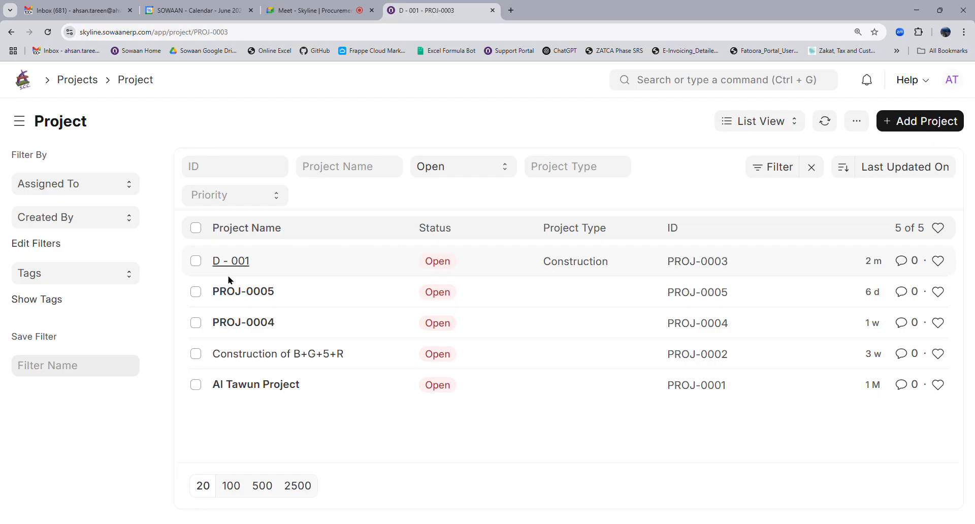
pyautogui.scroll(-4, 306, 324)
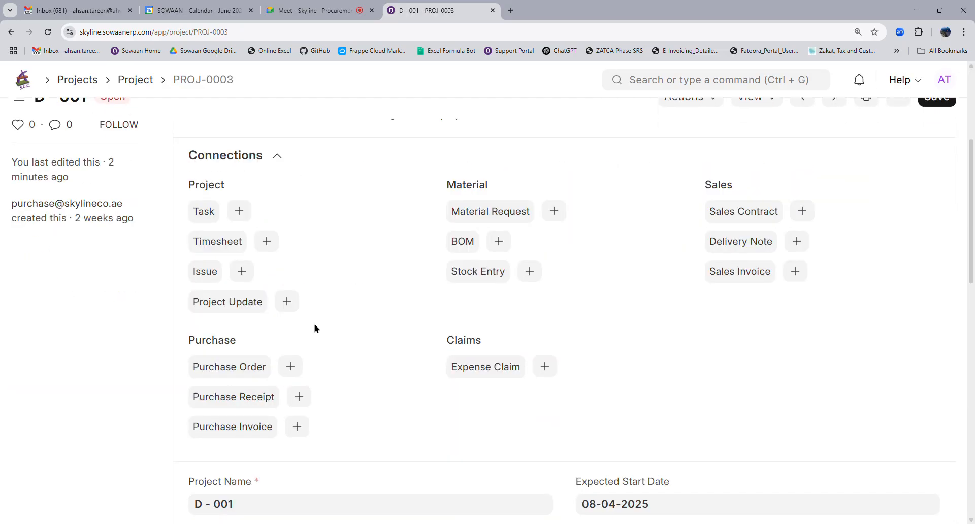
pyautogui.click(248, 217)
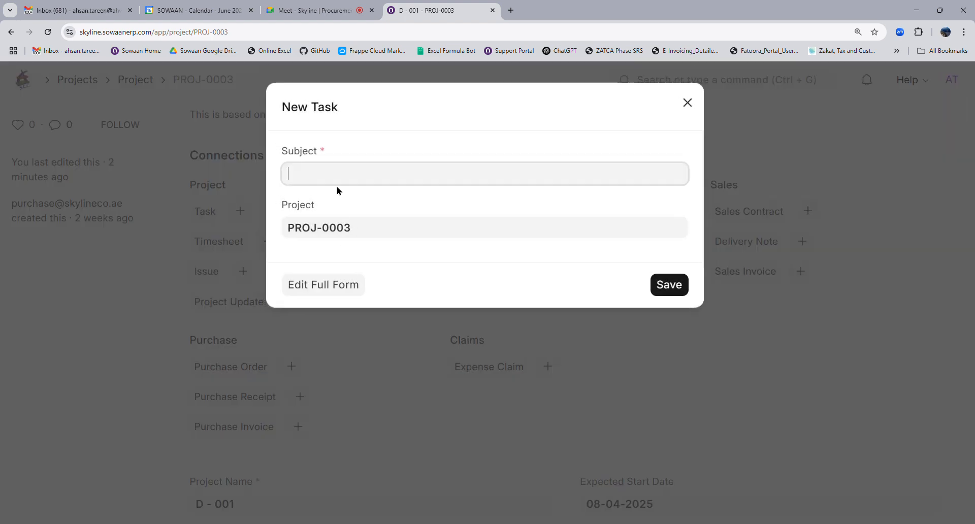
# Enter the task subject 'Superstructure', correcting the spelling, and save the new task.
pyautogui.write('Super')
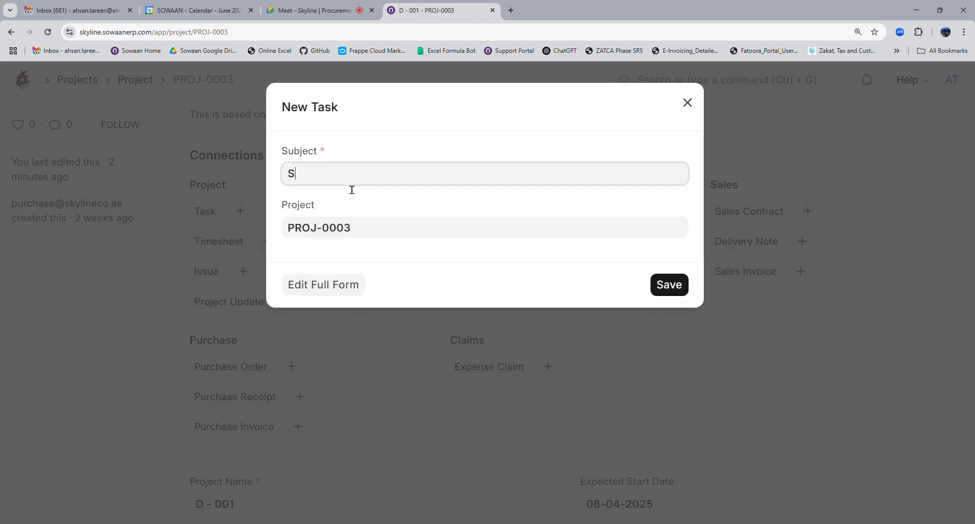
pyautogui.write('Stu')
pyautogui.write('ucture')
pyautogui.doubleClick(358, 184)
pyautogui.click(382, 194)
pyautogui.click(677, 289)
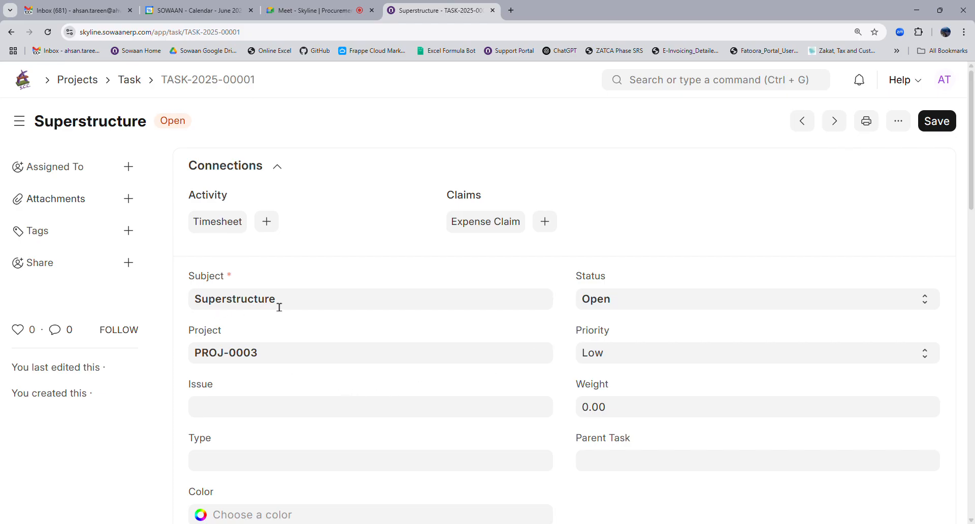
# Review task TASK-2025-00001's form and timeline, then save it again.
pyautogui.scroll(-4, 630, 335)
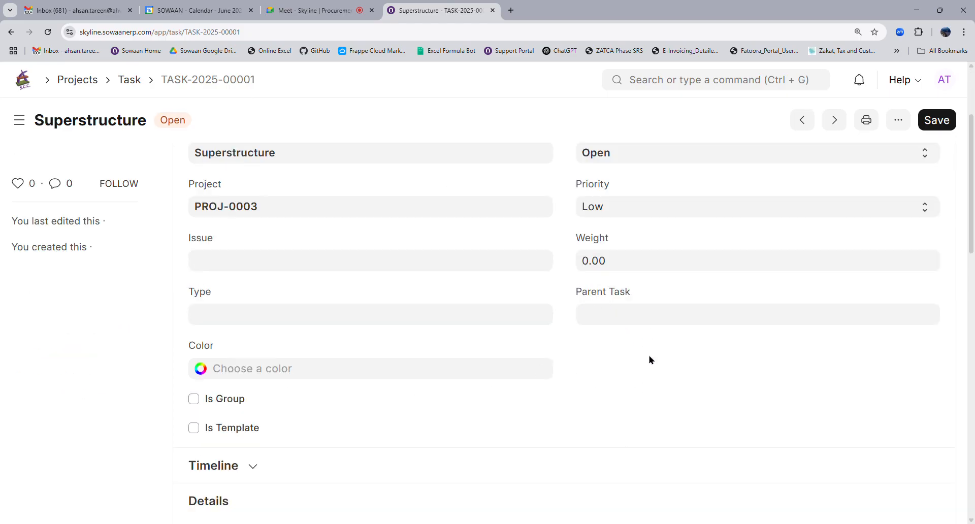
pyautogui.scroll(4, 440, 361)
pyautogui.scroll(-4, 278, 428)
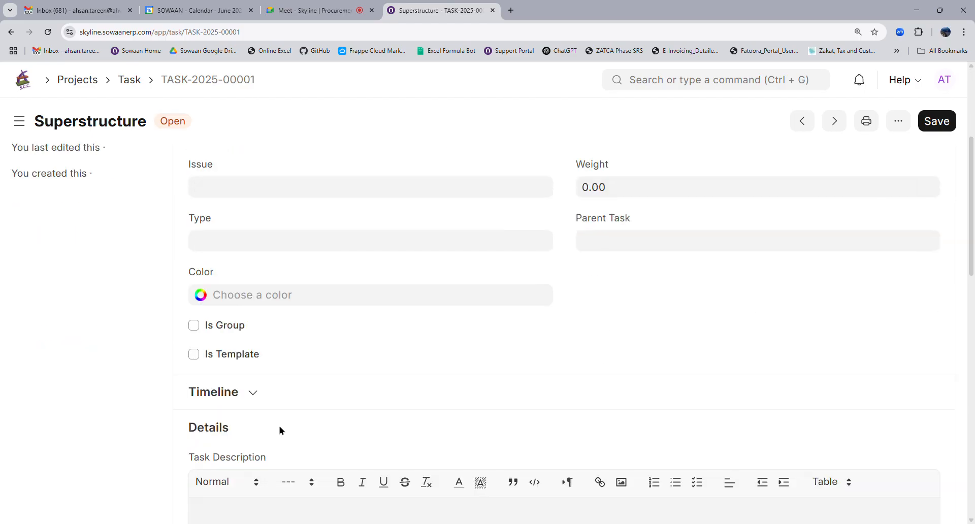
pyautogui.click(223, 392)
pyautogui.scroll(4, 715, 319)
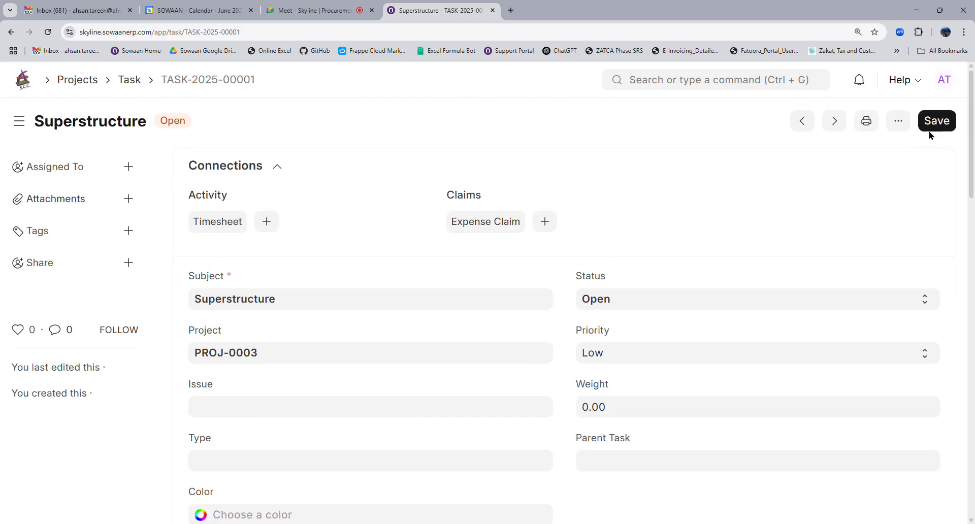
pyautogui.click(934, 125)
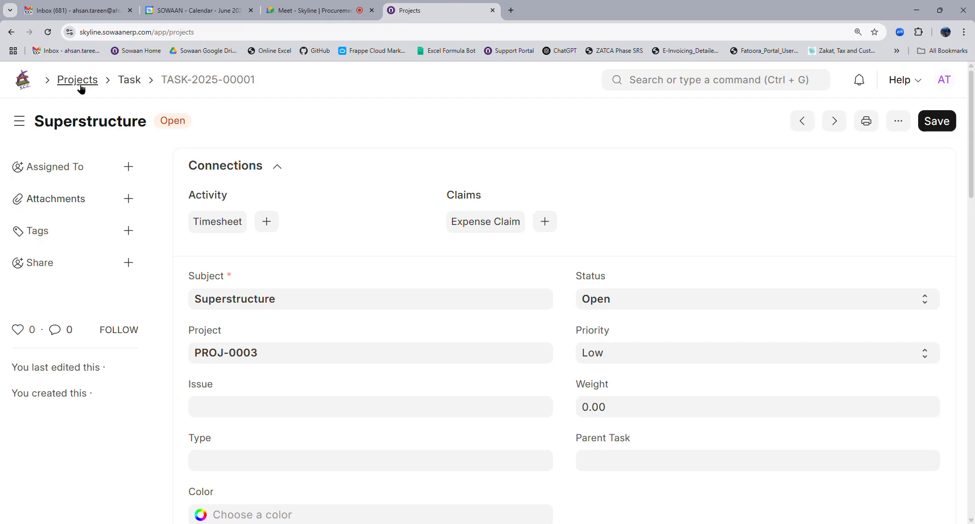
# Go from Projects to the Buying workspace and open the Material Request list.
pyautogui.click(80, 86)
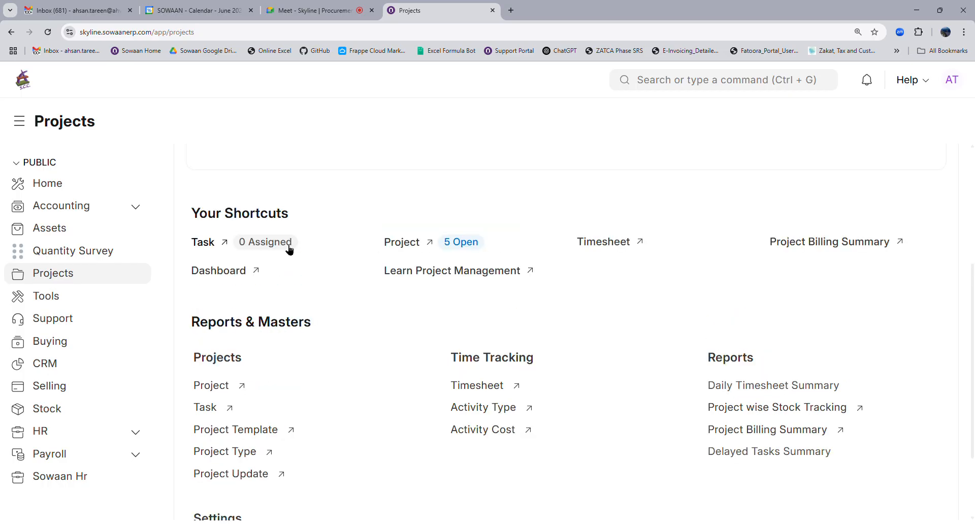
pyautogui.click(59, 348)
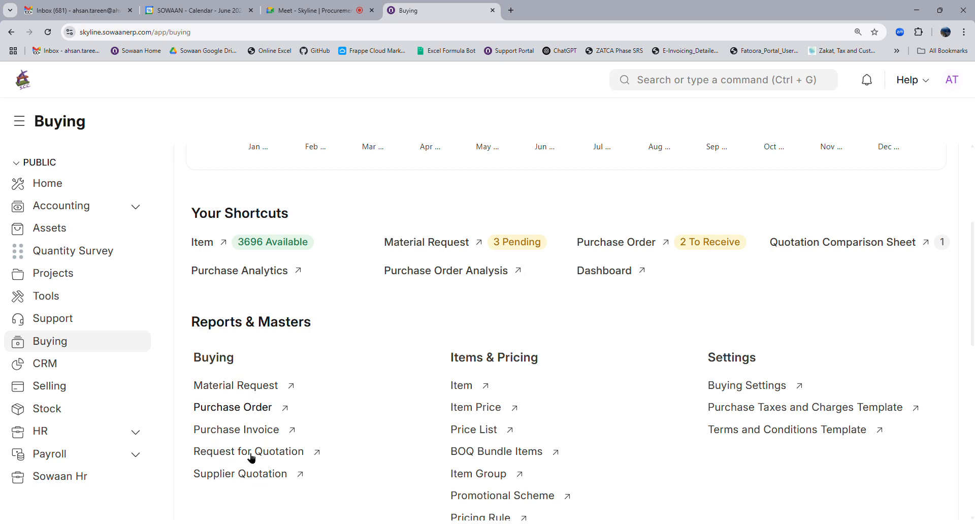
pyautogui.click(259, 389)
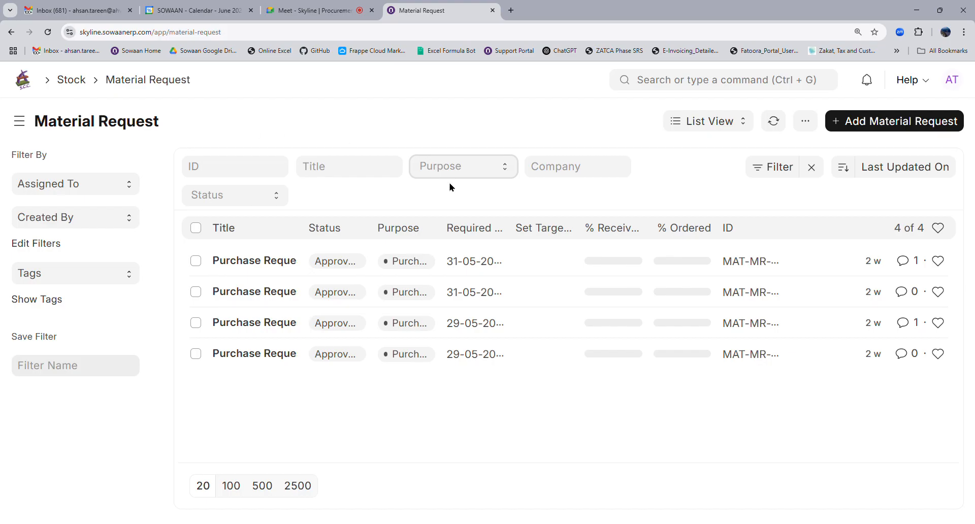
# Filter Material Requests to Purpose Purchase and add a new Material Request.
pyautogui.click(449, 201)
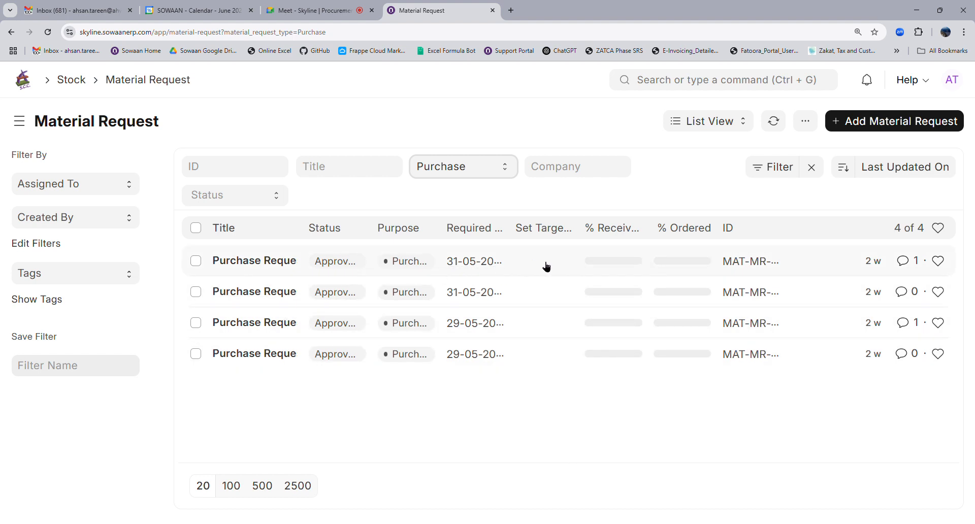
pyautogui.click(880, 122)
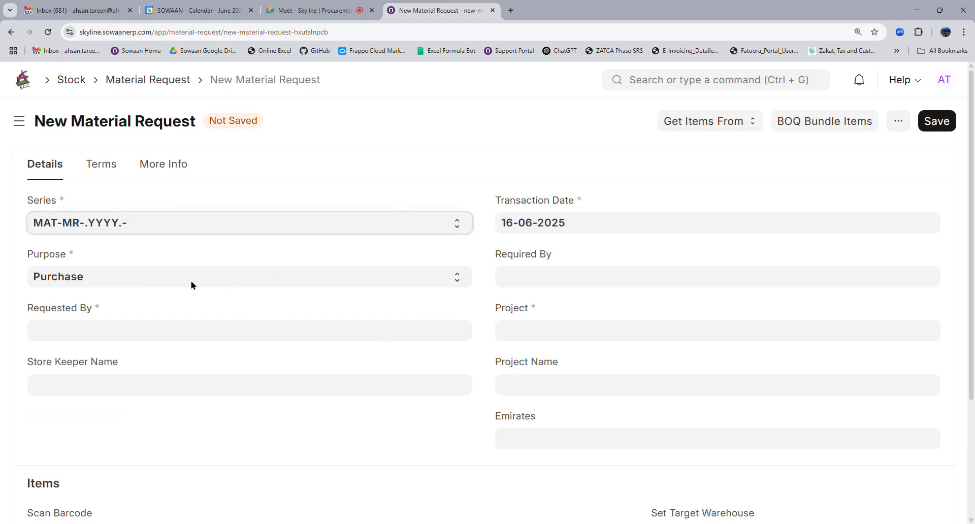
# Set Requested By to the matching store keeper employee.
pyautogui.press('Tab')
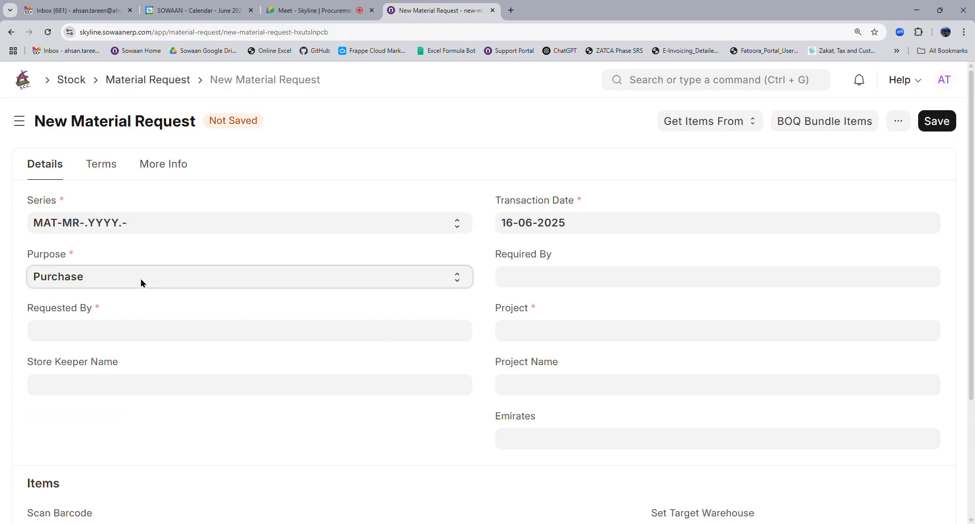
pyautogui.press('Tab')
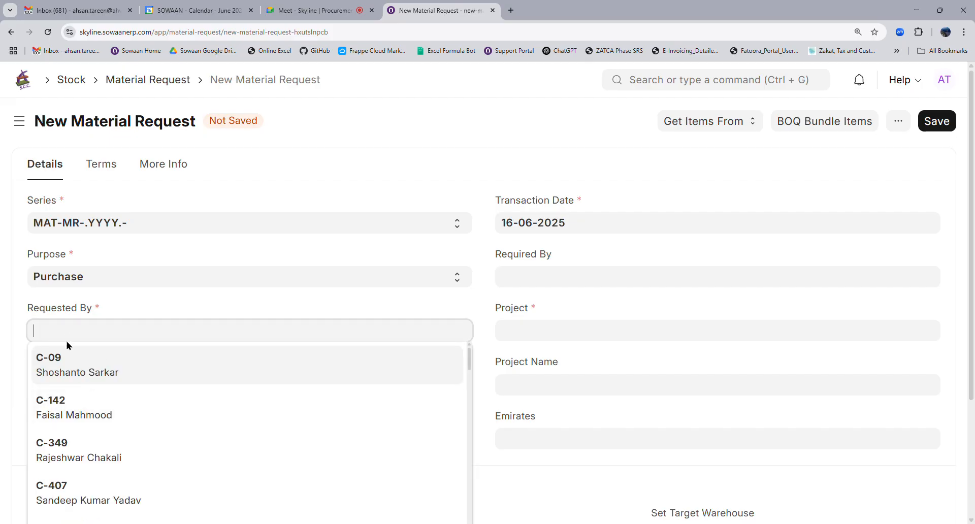
pyautogui.write('hus')
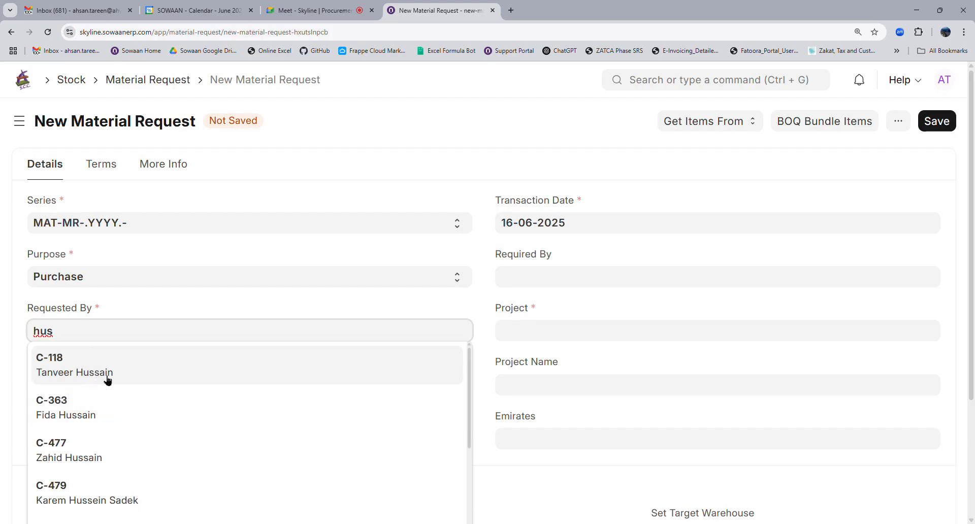
pyautogui.write('am')
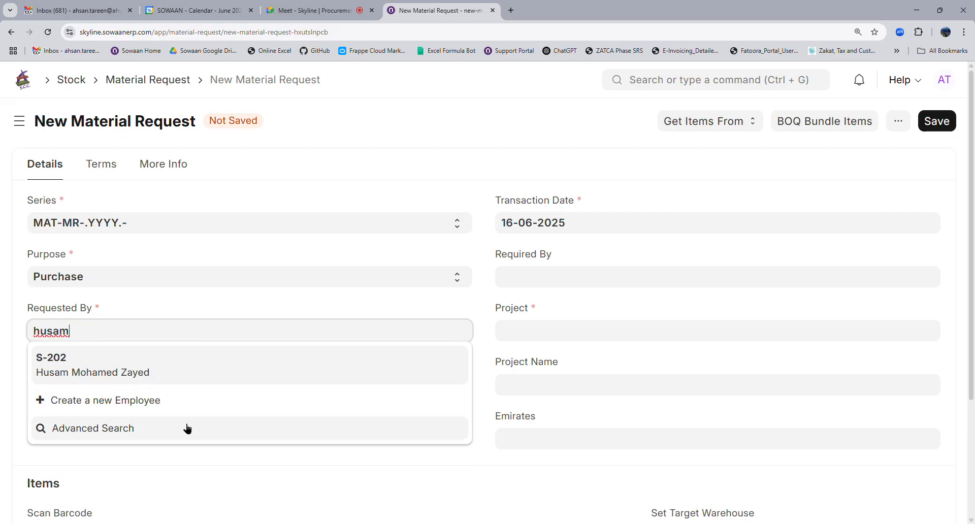
pyautogui.click(62, 376)
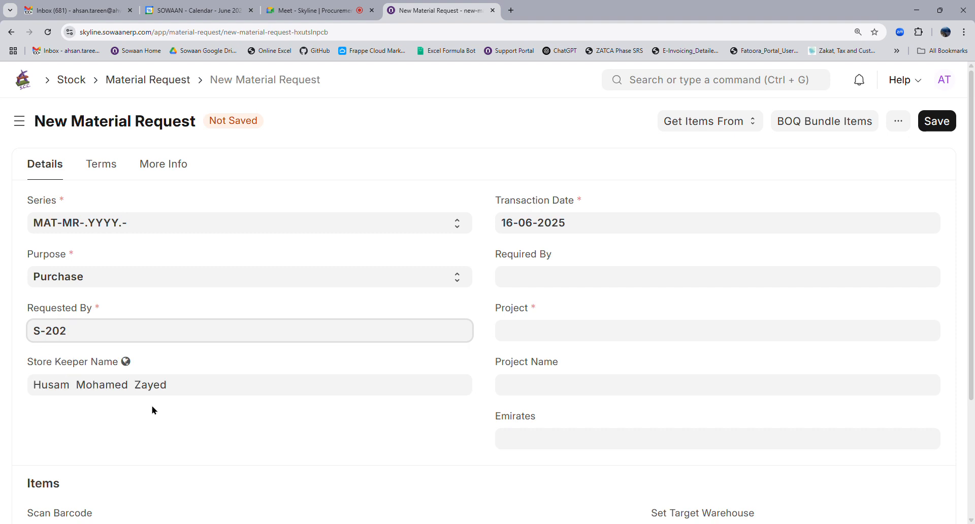
# Set Required By to 23-06-2025 and Project to PROJ-0003, filling D - 001 and Emirates Dubai.
pyautogui.click(538, 283)
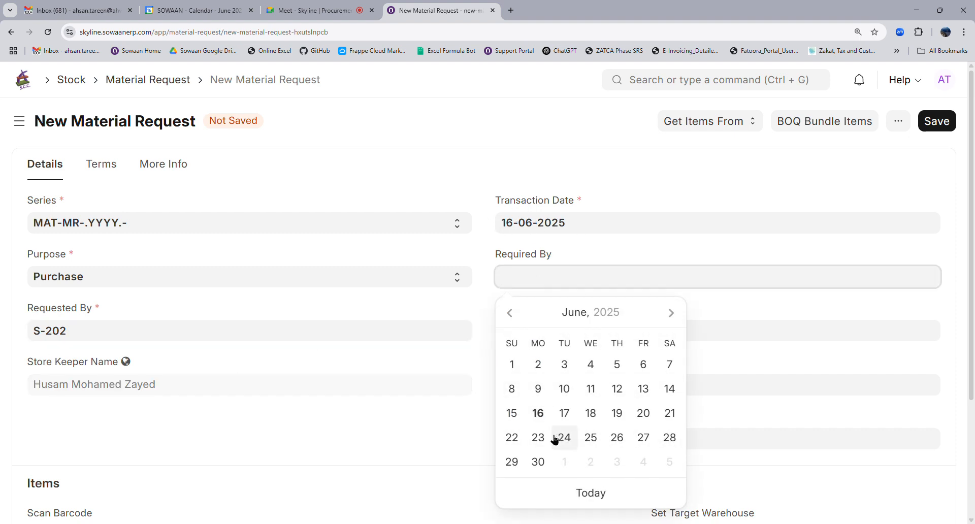
pyautogui.click(537, 437)
pyautogui.click(538, 342)
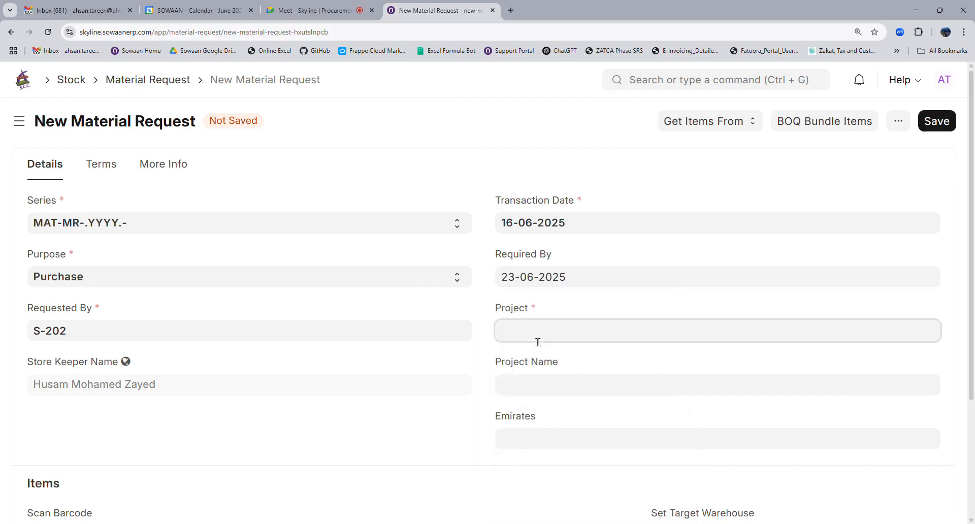
pyautogui.scroll(-3, 561, 415)
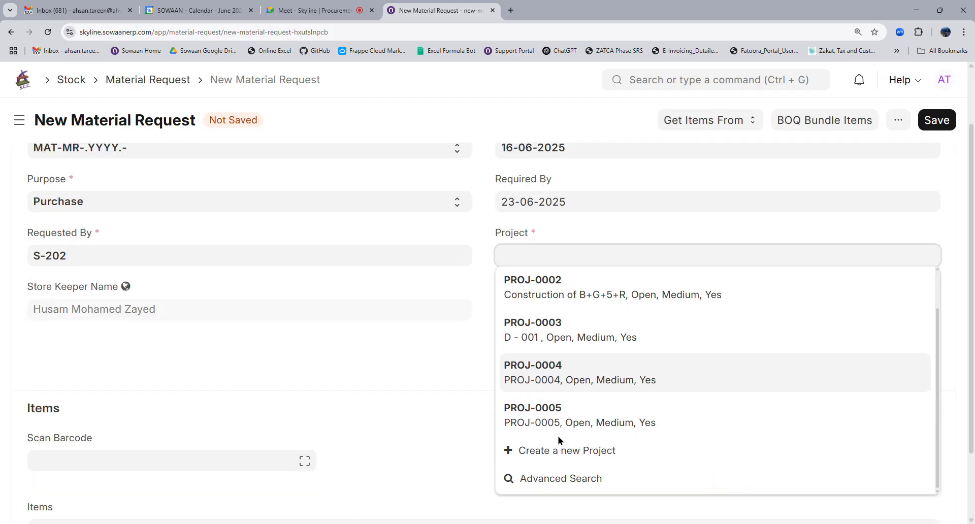
pyautogui.scroll(-2, 560, 440)
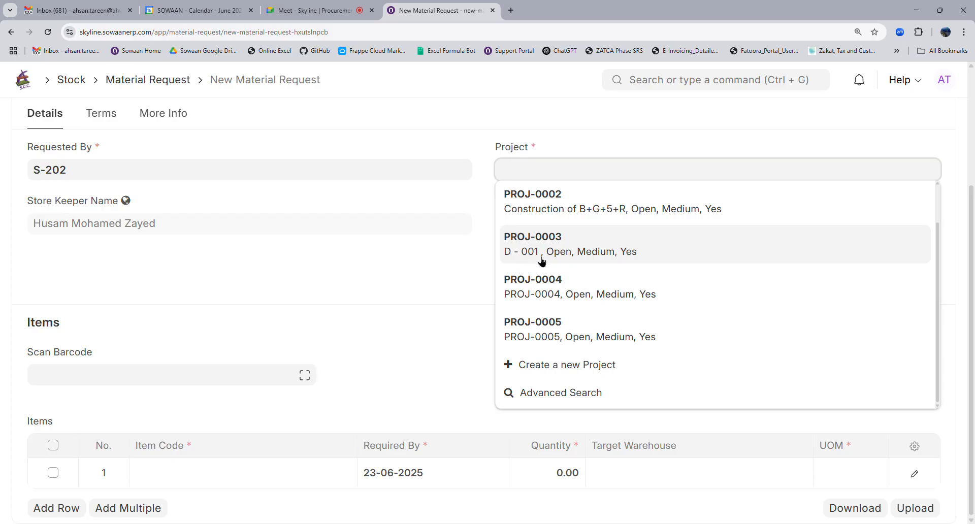
pyautogui.click(571, 259)
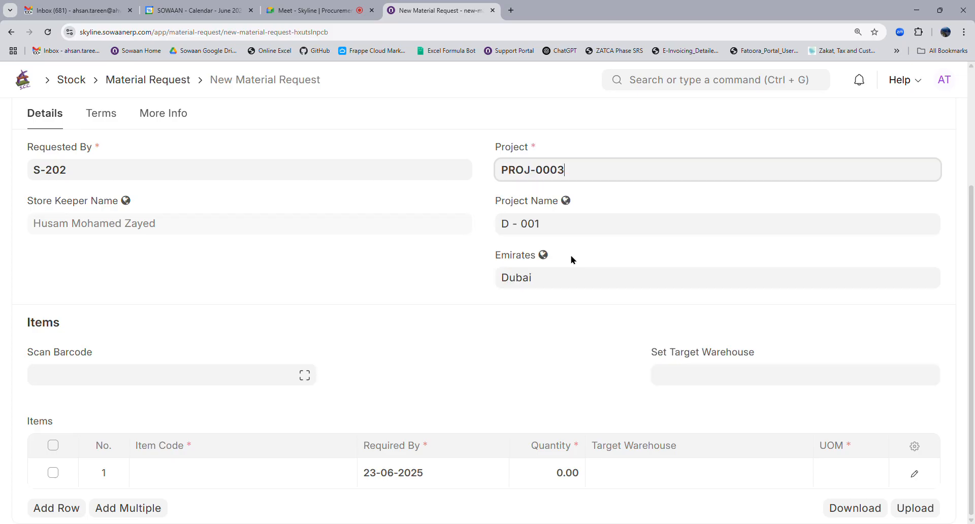
pyautogui.scroll(3, 555, 328)
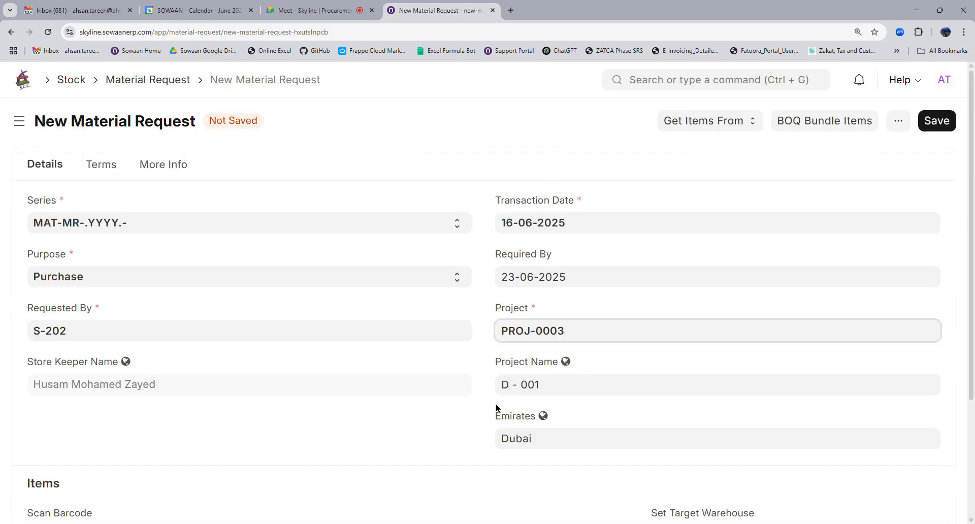
pyautogui.scroll(-3, 465, 318)
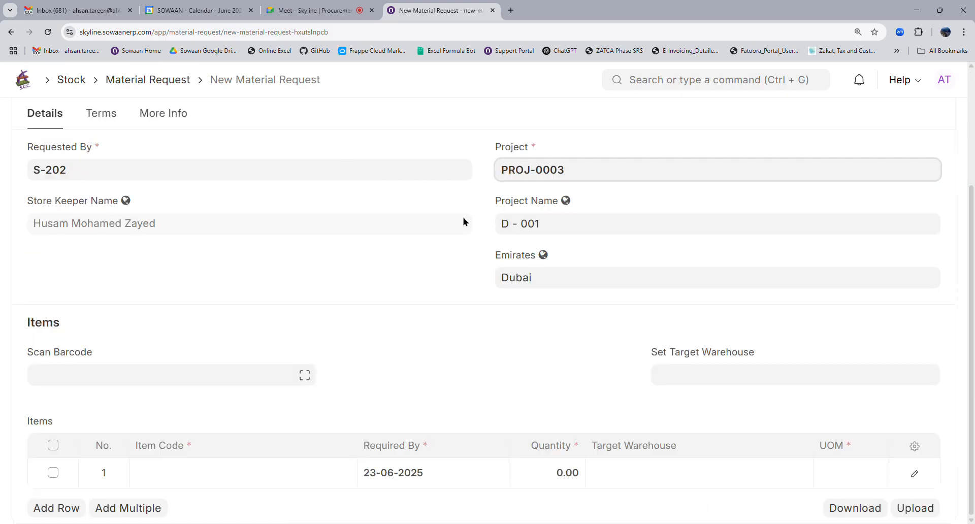
pyautogui.click(229, 479)
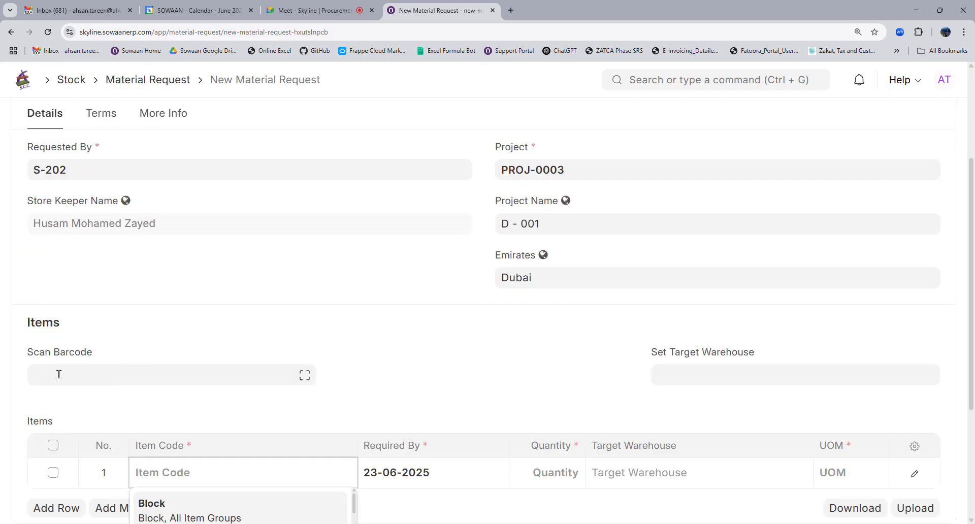
# Choose Substructure as the item code in row 1 of the Items table.
pyautogui.click(144, 382)
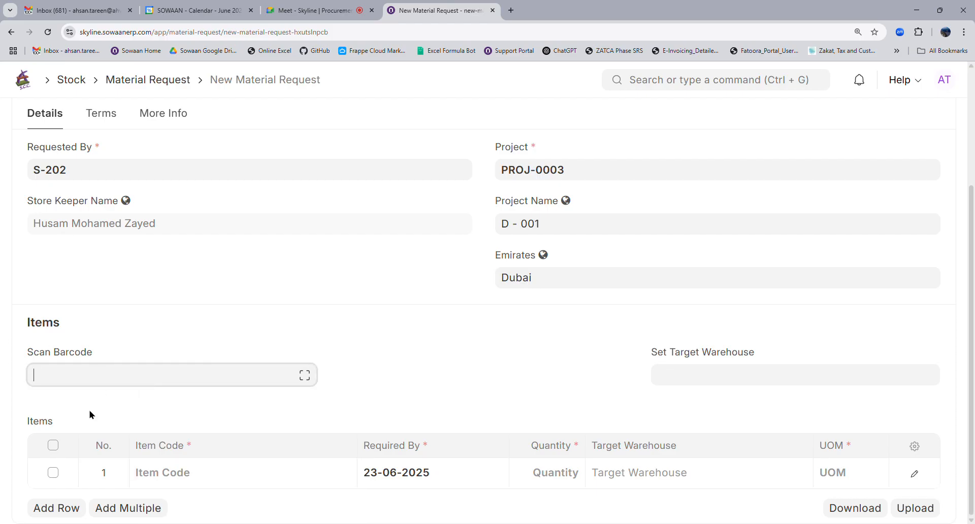
pyautogui.click(218, 483)
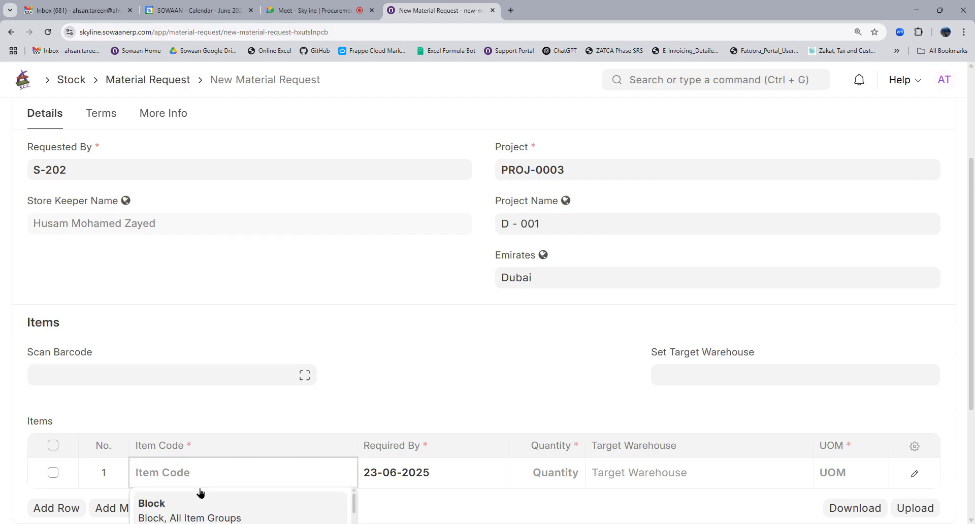
pyautogui.click(141, 385)
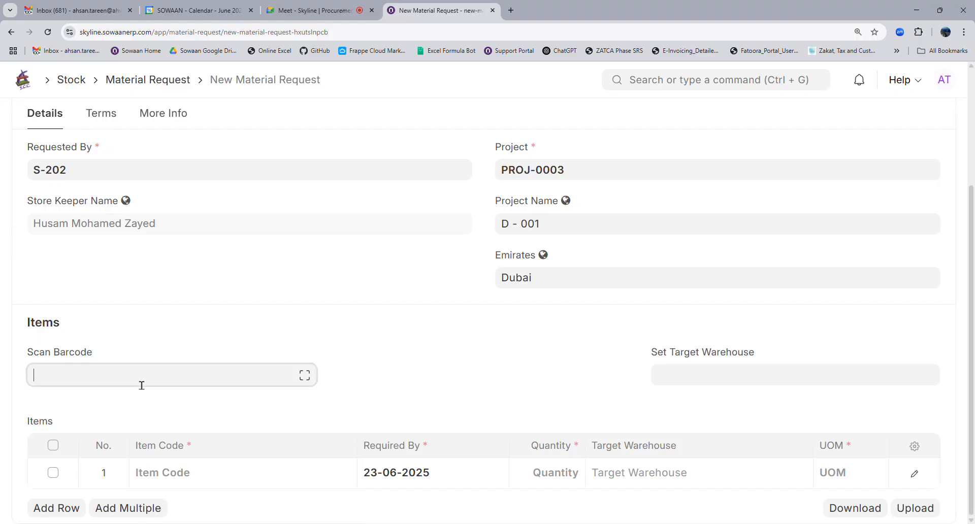
pyautogui.click(206, 480)
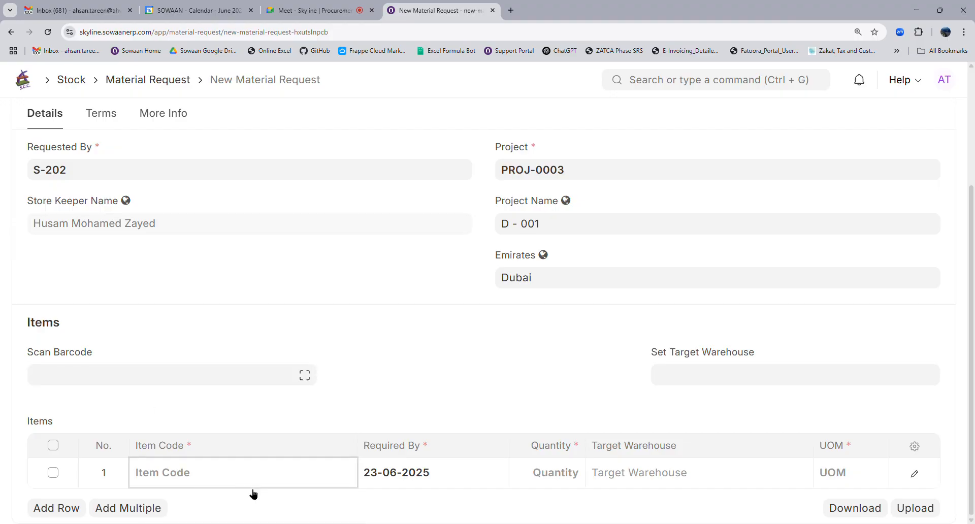
pyautogui.scroll(-3, 250, 470)
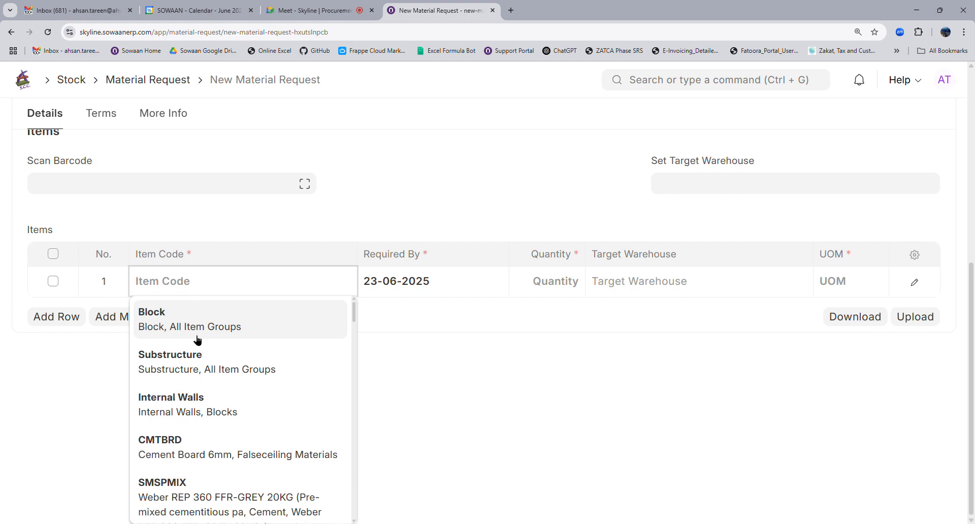
pyautogui.click(210, 359)
pyautogui.scroll(7, 452, 341)
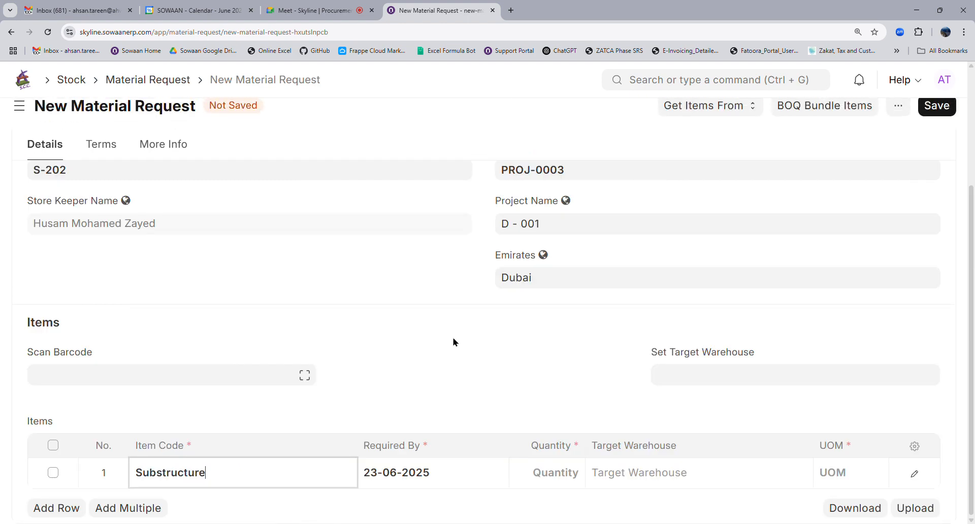
# Clear the PROJ-0003 Project value and open another new Material Request in a second tab.
pyautogui.click(600, 340)
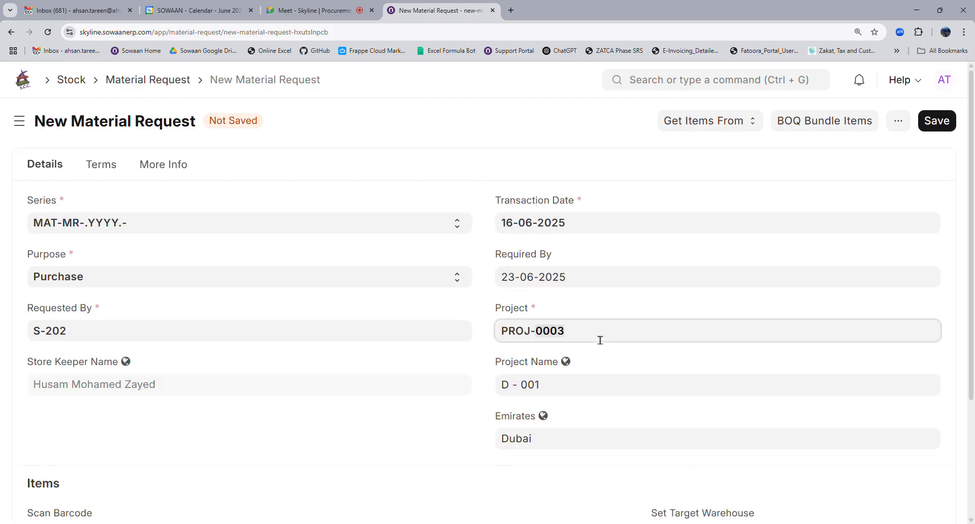
pyautogui.hotkey('ctrl', 'a')
pyautogui.press('BackSpace')
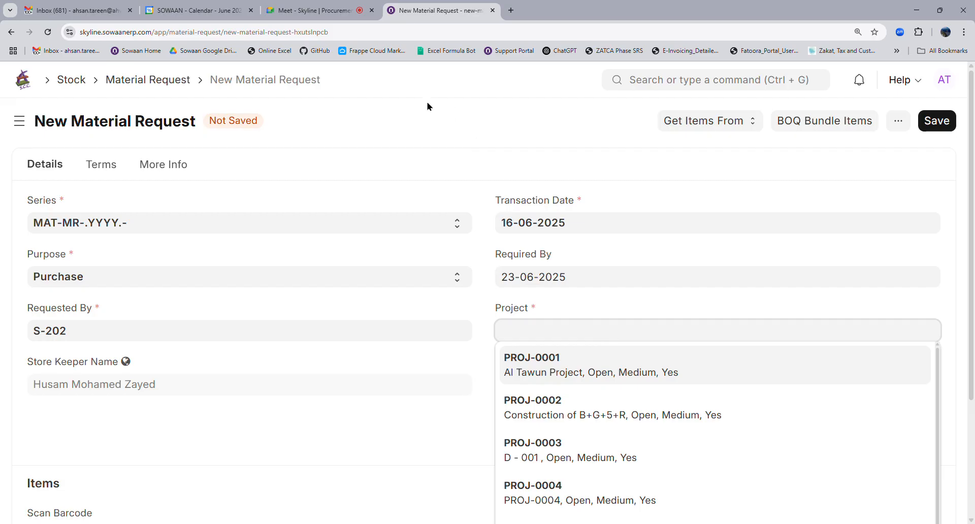
pyautogui.click(442, 101)
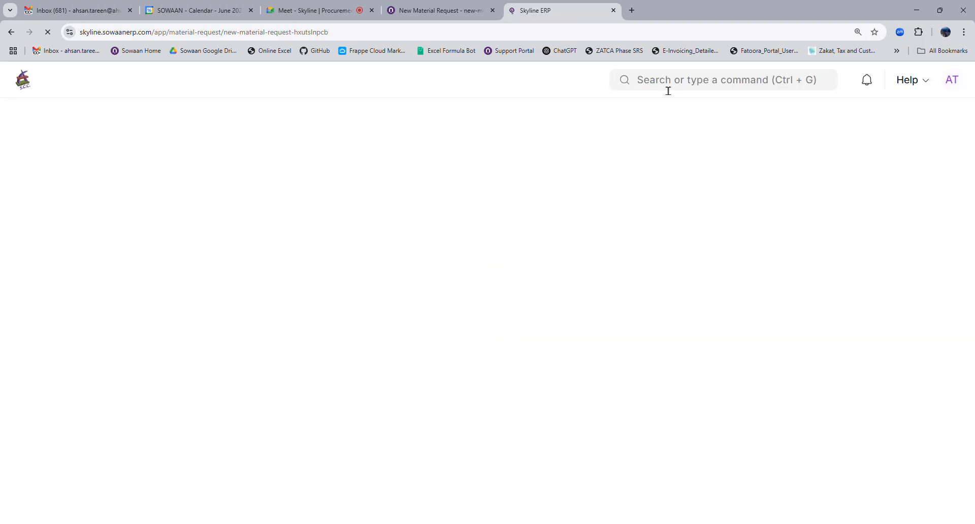
# Search the User List by the store keeper's full name, find no match, and add a new user.
pyautogui.click(669, 90)
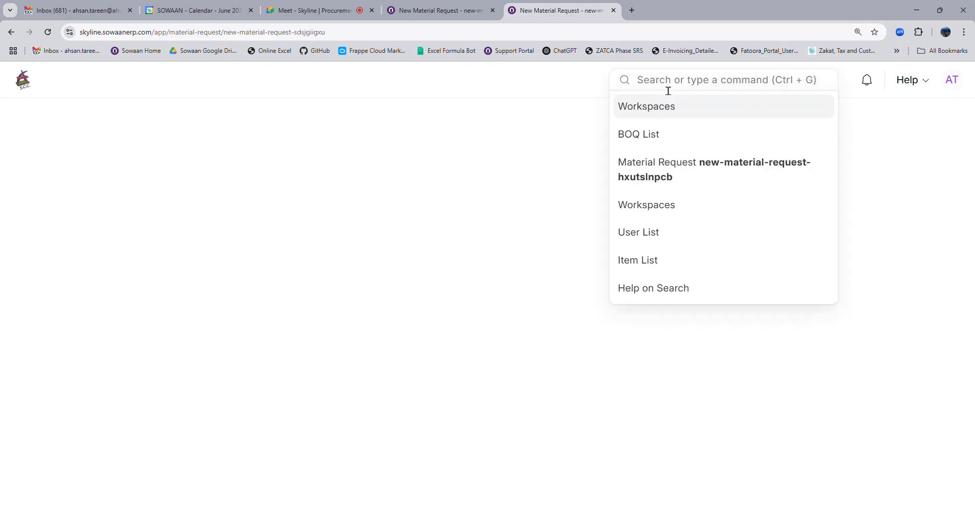
pyautogui.write('user')
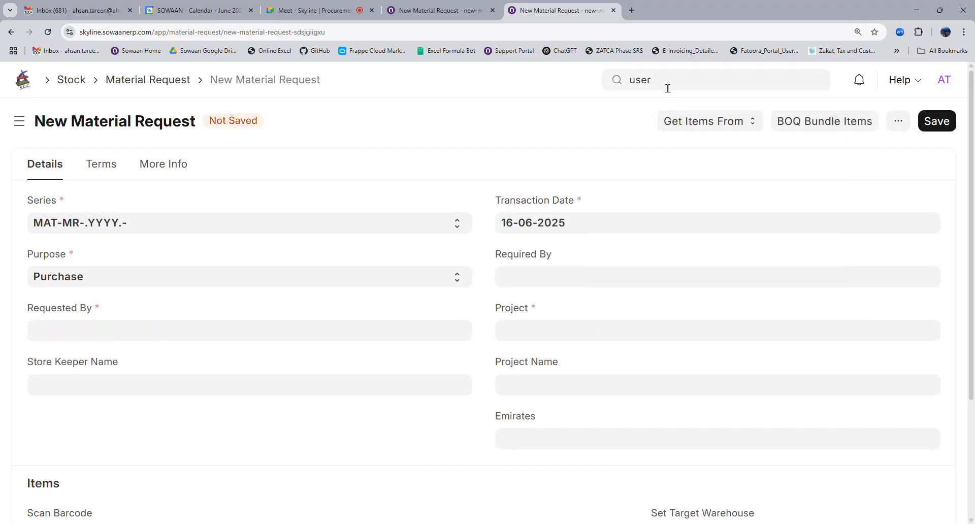
pyautogui.click(653, 108)
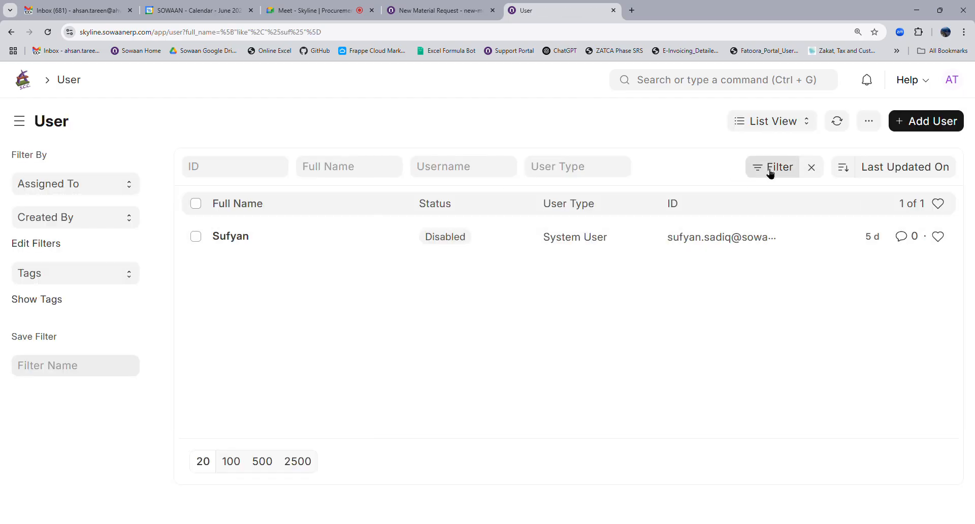
pyautogui.click(812, 167)
pyautogui.click(333, 168)
pyautogui.write('hus')
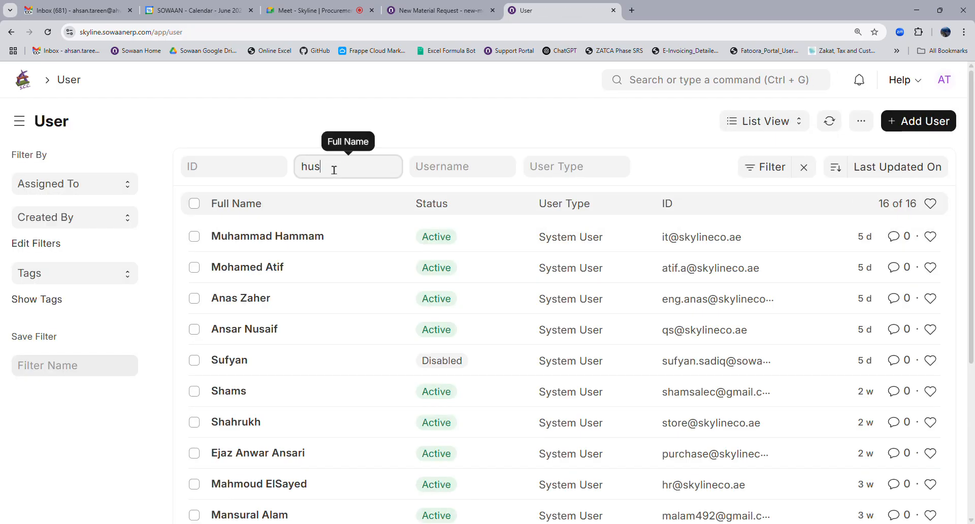
pyautogui.write('am')
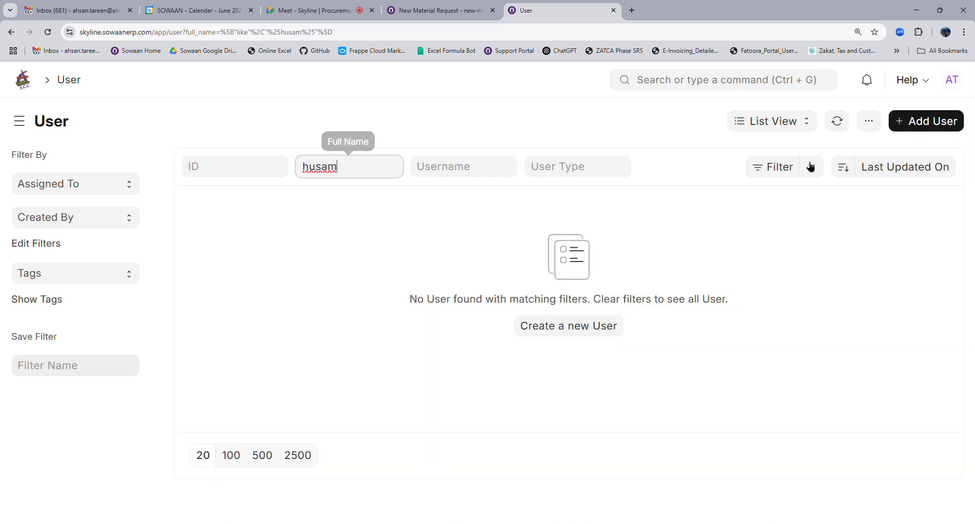
pyautogui.click(906, 125)
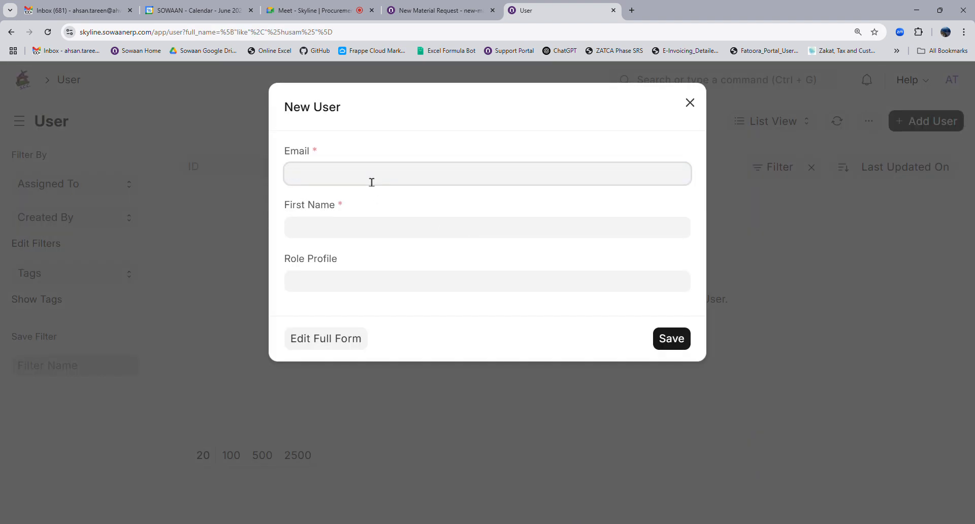
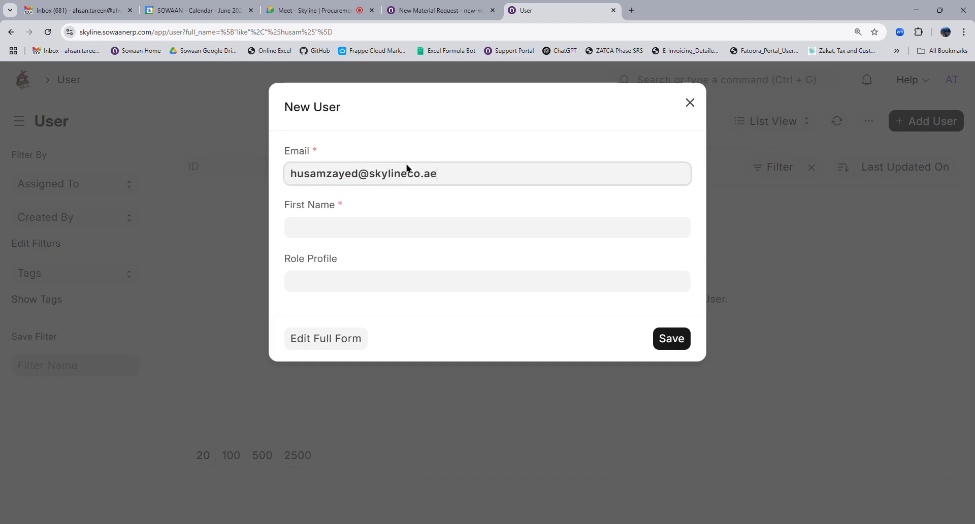
# Enter the new user's e-mail address and first name, then continue in the full form.
pyautogui.click(420, 228)
pyautogui.write('Husam')
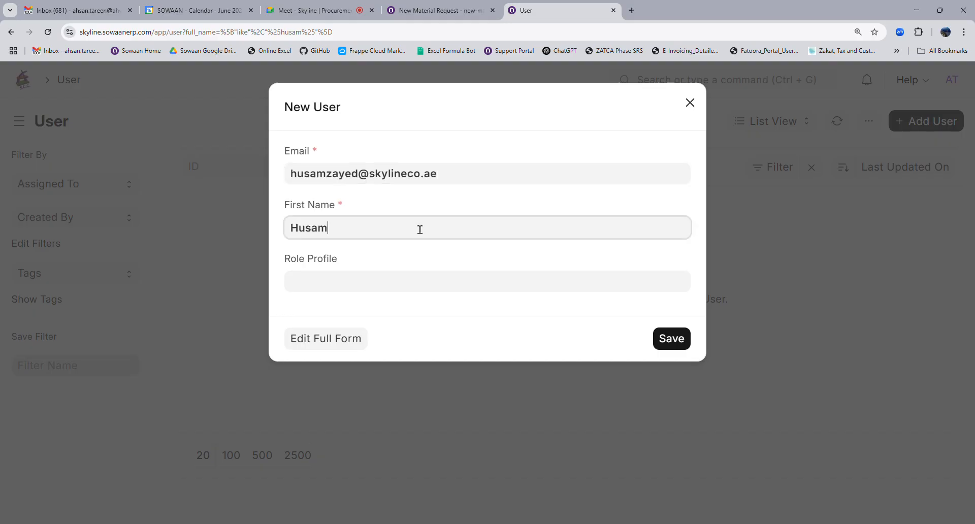
pyautogui.click(354, 338)
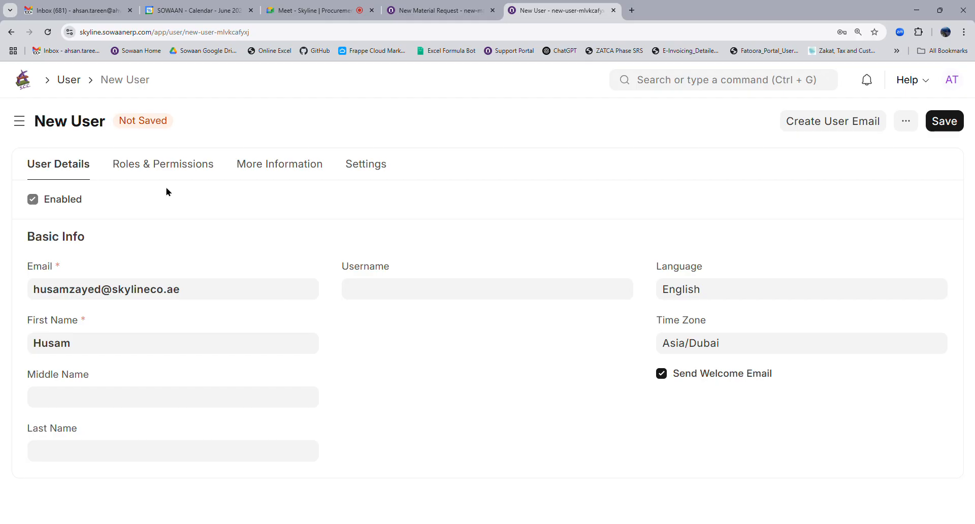
# Fill in the user's last name and username, then save the new user record.
pyautogui.click(130, 457)
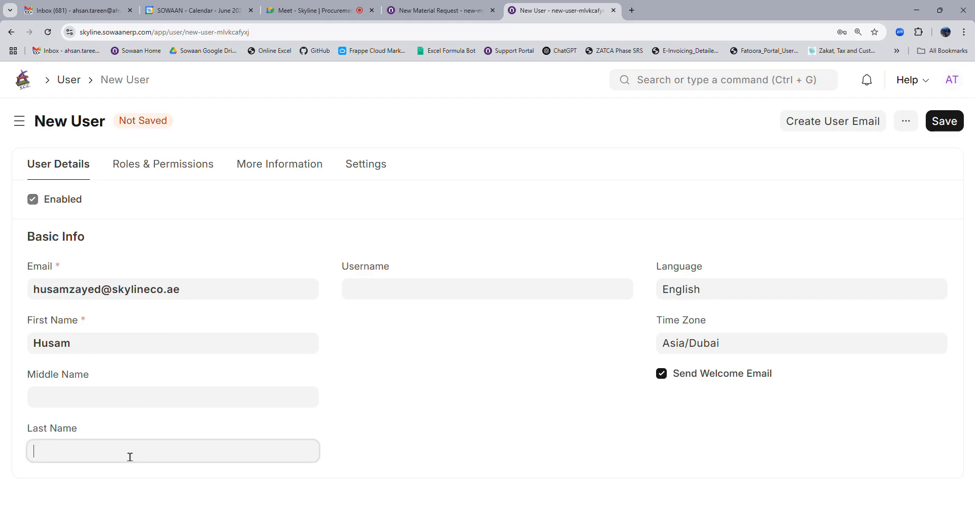
pyautogui.click(395, 299)
pyautogui.write('husam')
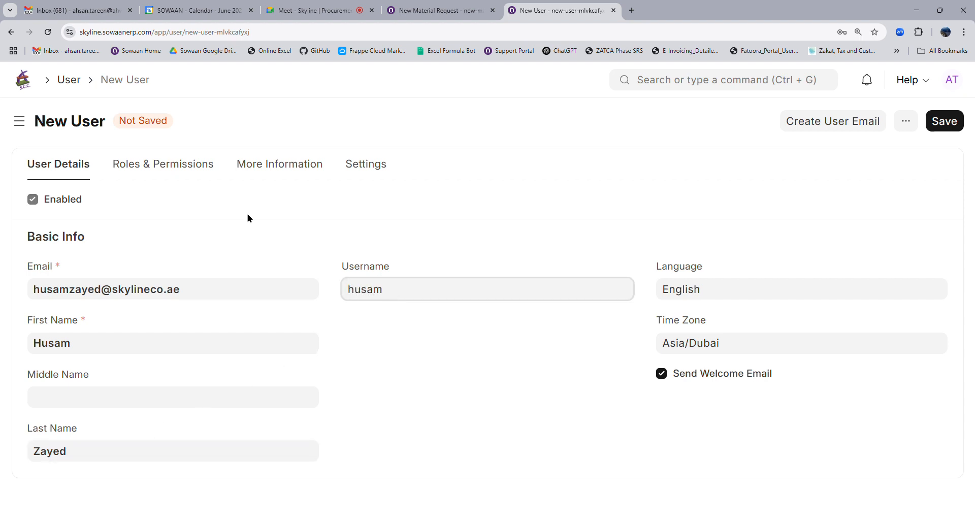
pyautogui.click(163, 165)
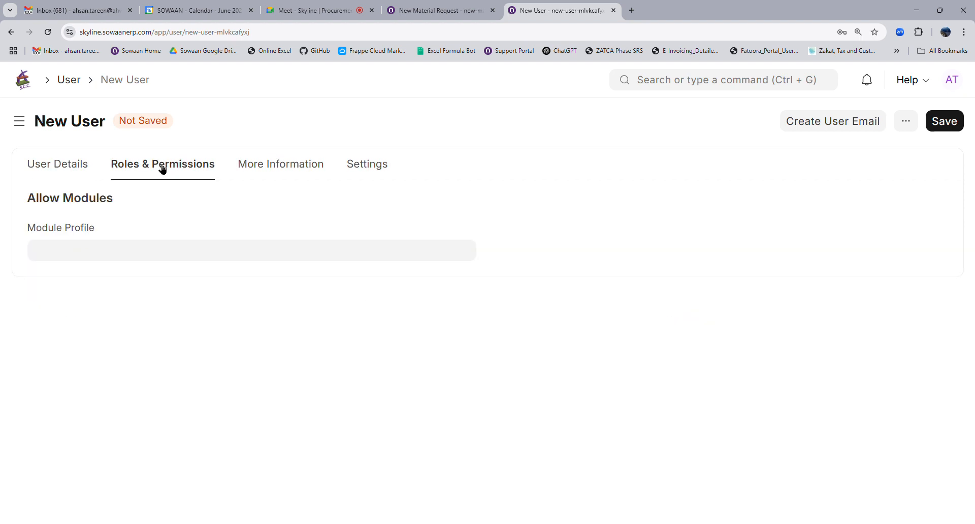
pyautogui.click(944, 121)
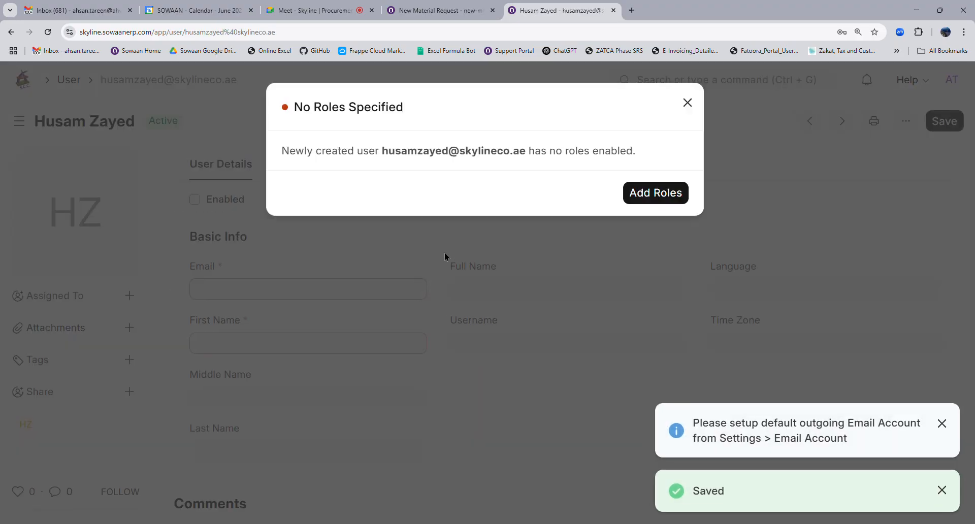
# Dismiss the no-roles warning and bring up the user's Roles & Permissions list.
pyautogui.click(445, 255)
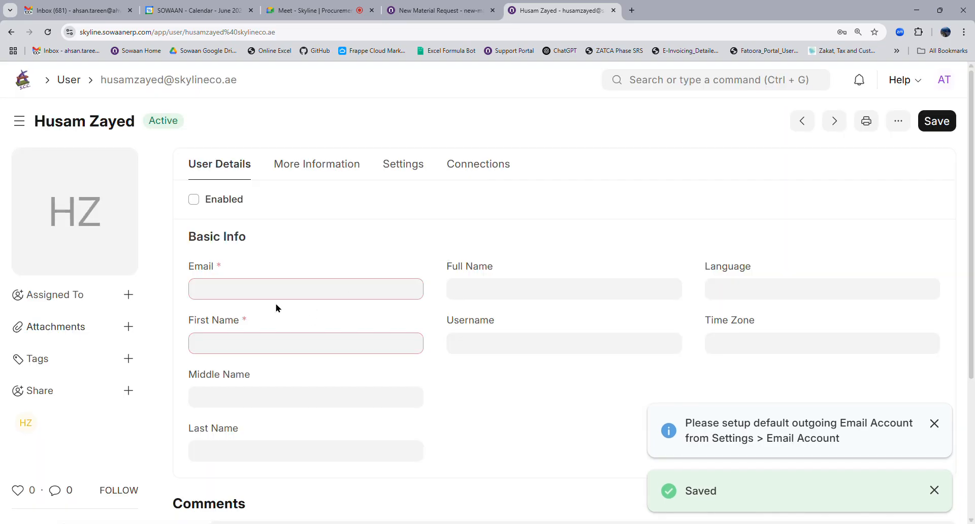
pyautogui.click(327, 172)
pyautogui.click(242, 175)
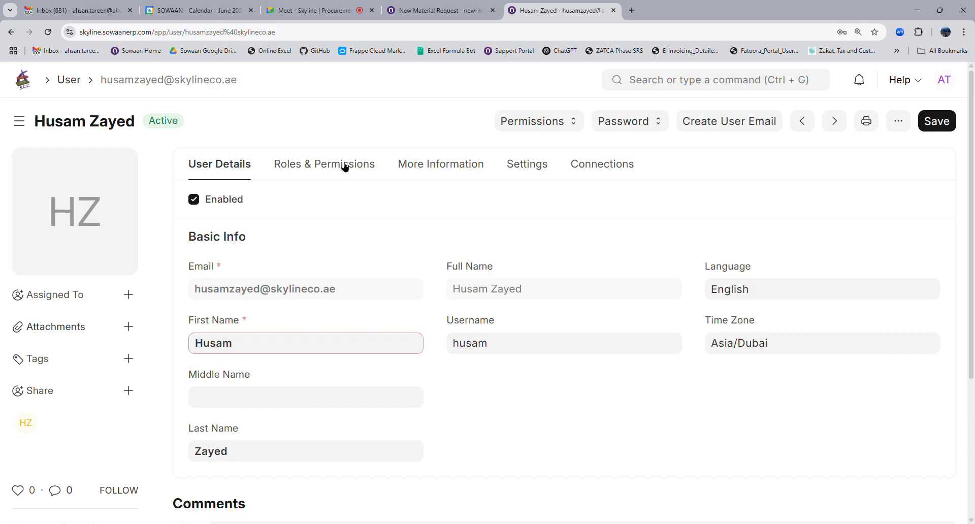
pyautogui.click(344, 167)
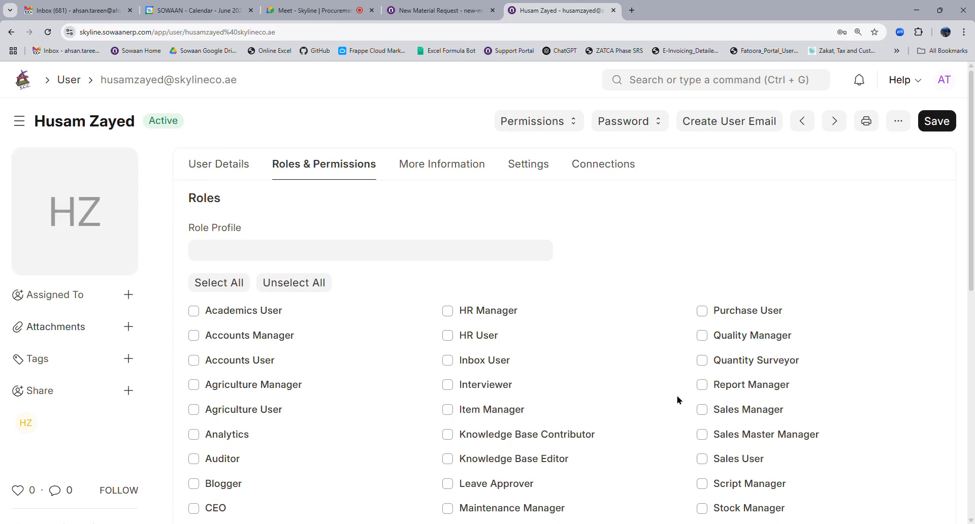
# Tick Projects Manager, Projects User and Stock User, leaving Purchase Manager unticked, and save.
pyautogui.scroll(-8, 459, 356)
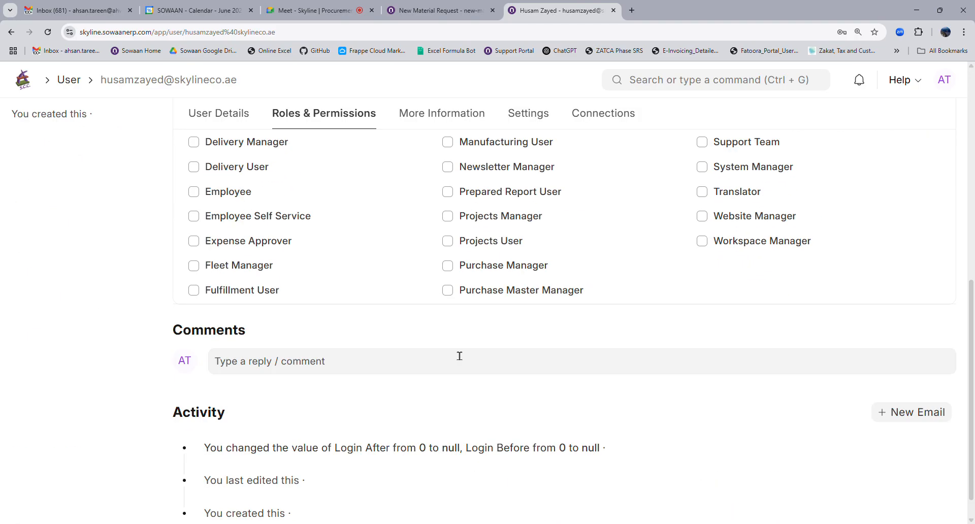
pyautogui.click(447, 241)
pyautogui.click(448, 216)
pyautogui.click(447, 266)
pyautogui.scroll(4, 660, 266)
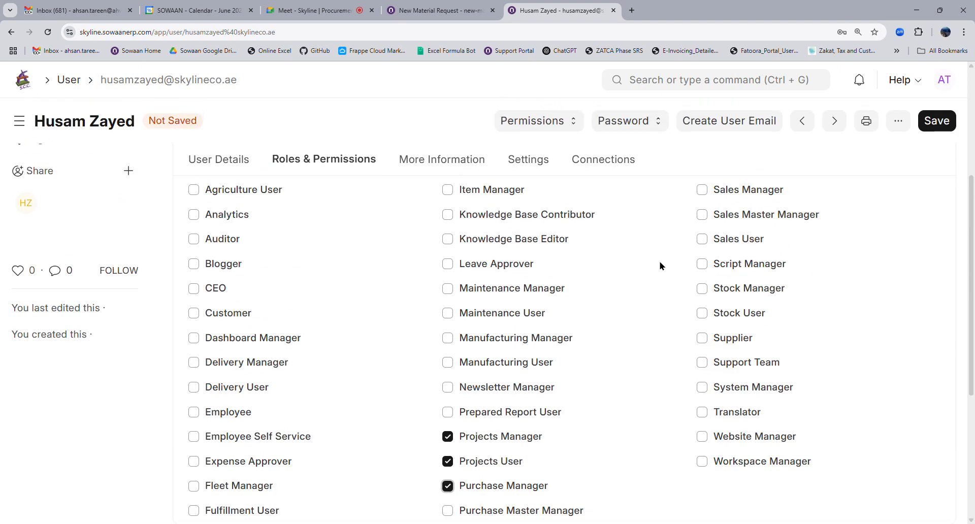
pyautogui.click(701, 313)
pyautogui.scroll(-4, 584, 295)
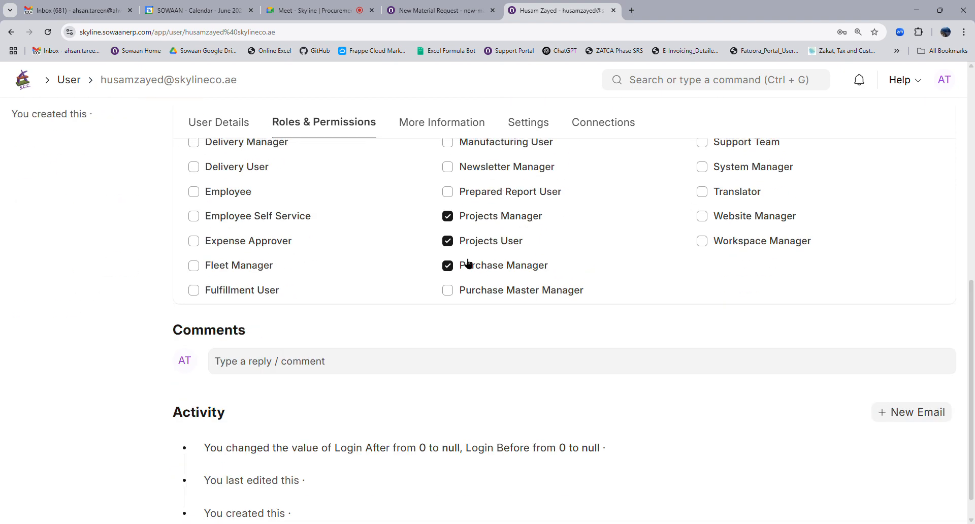
pyautogui.click(448, 266)
pyautogui.scroll(4, 773, 287)
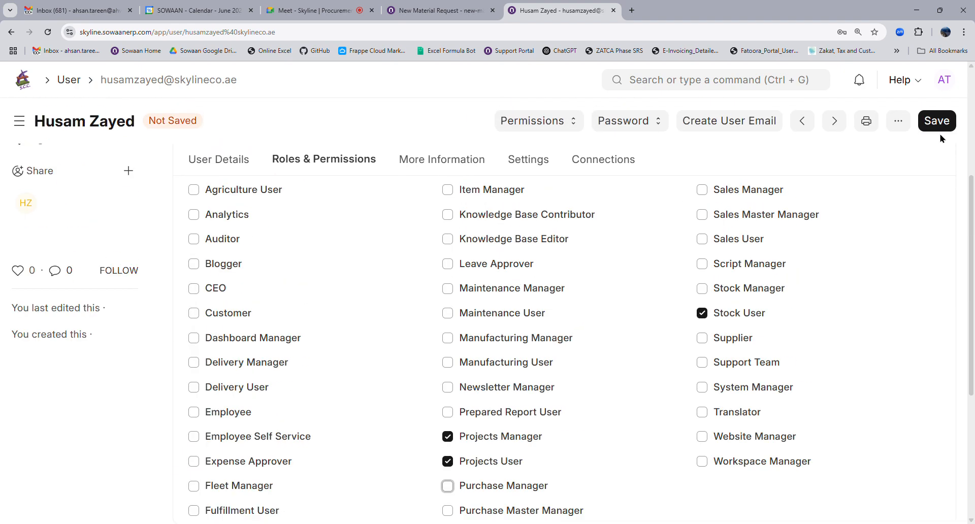
pyautogui.click(937, 124)
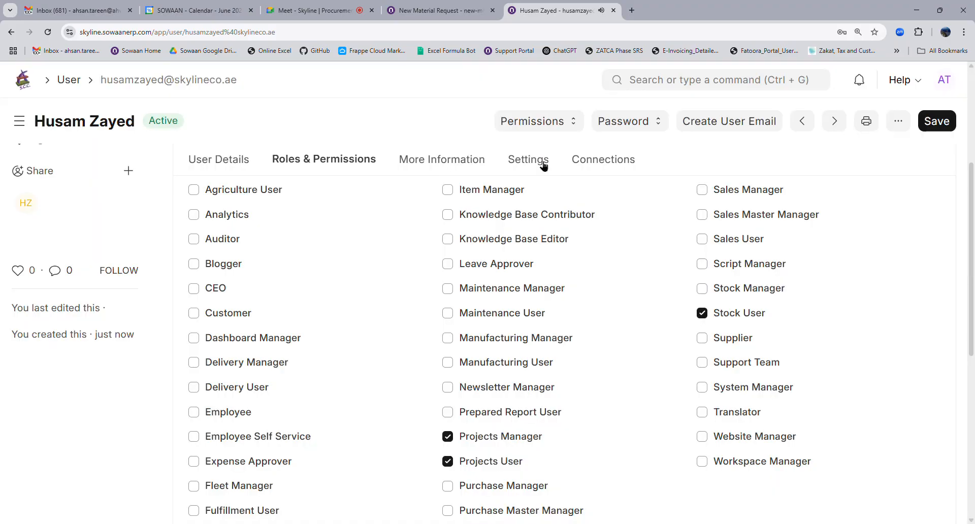
# Enter a new password under Change Password, reveal it to verify, and save the user record.
pyautogui.click(540, 162)
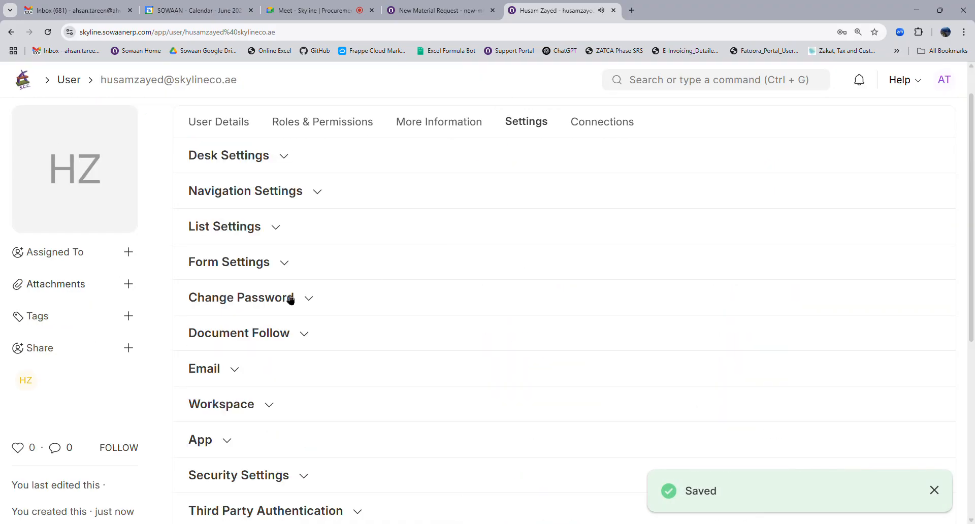
pyautogui.click(258, 298)
pyautogui.click(302, 354)
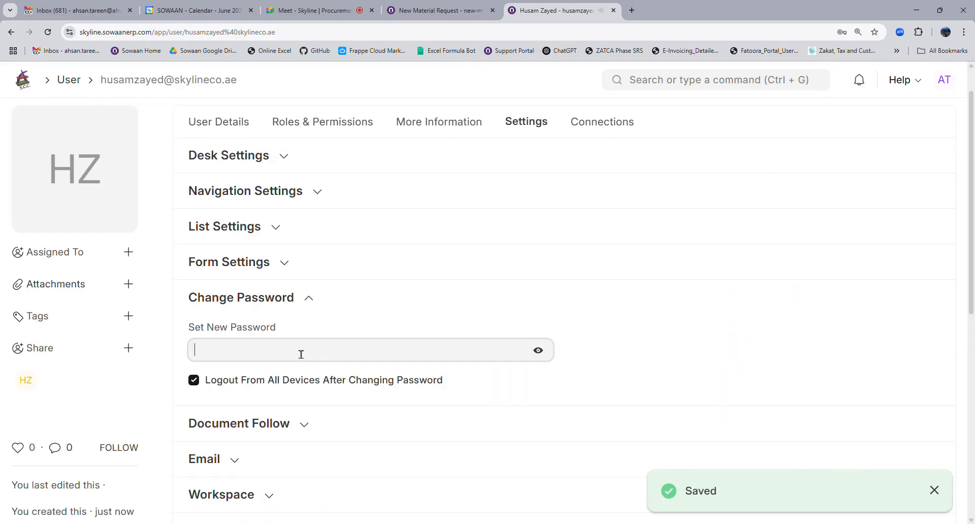
pyautogui.write('•••••••')
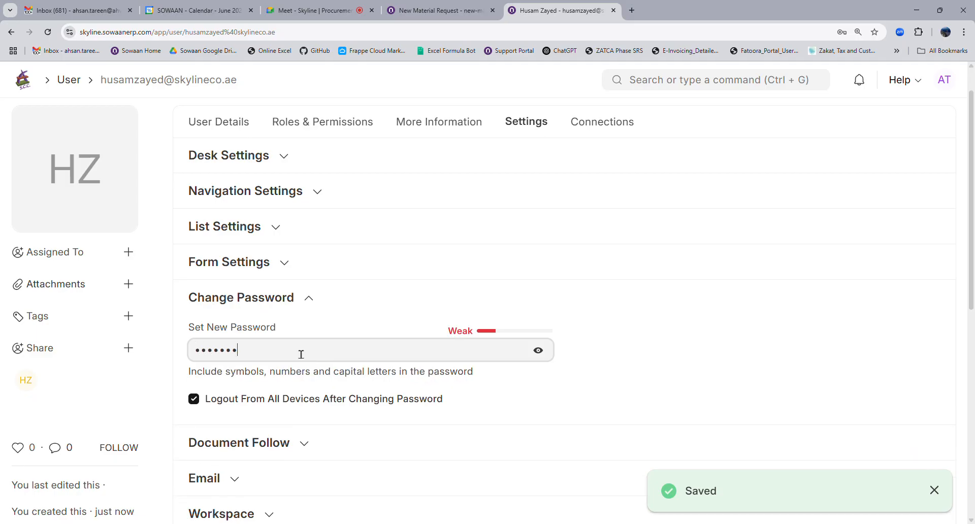
pyautogui.click(538, 350)
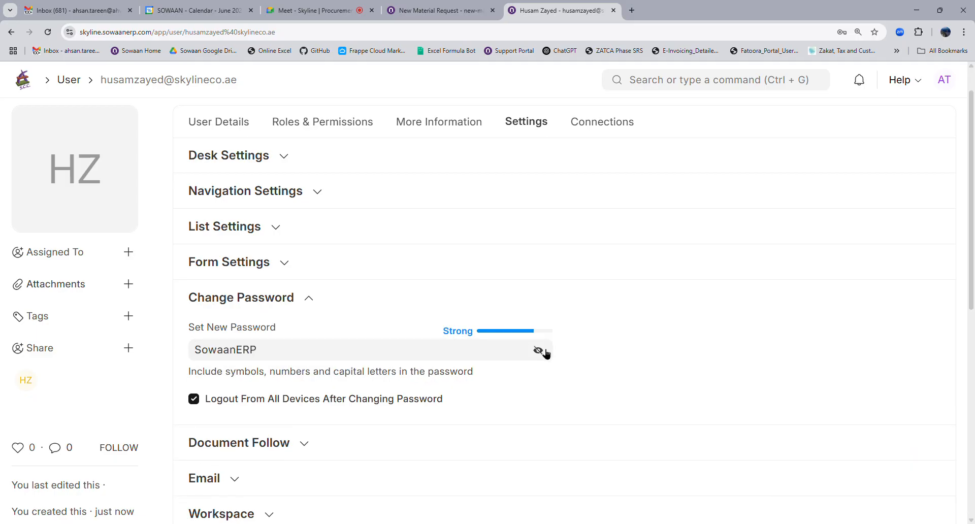
pyautogui.scroll(1, 779, 263)
pyautogui.click(936, 122)
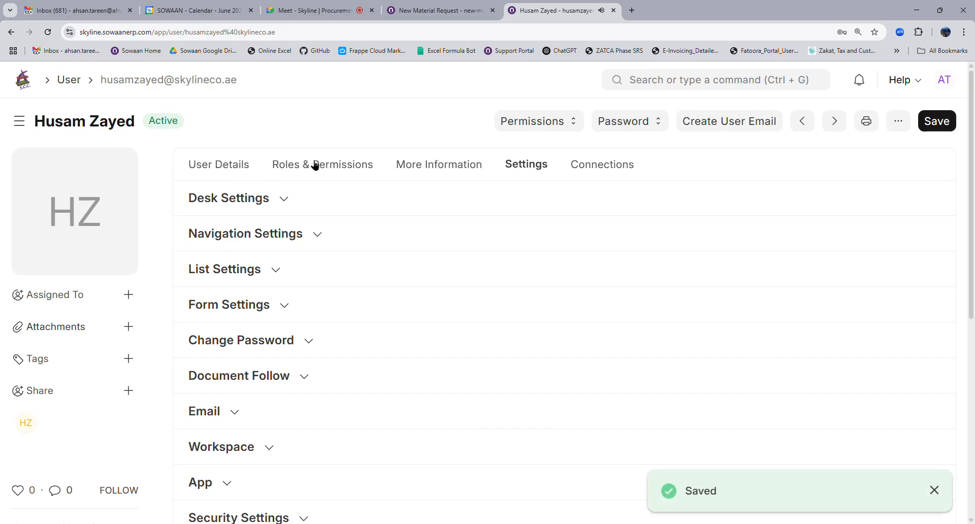
pyautogui.click(312, 163)
# Reload the user page so it shows as System User, then view Roles & Permissions.
pyautogui.scroll(-10, 310, 337)
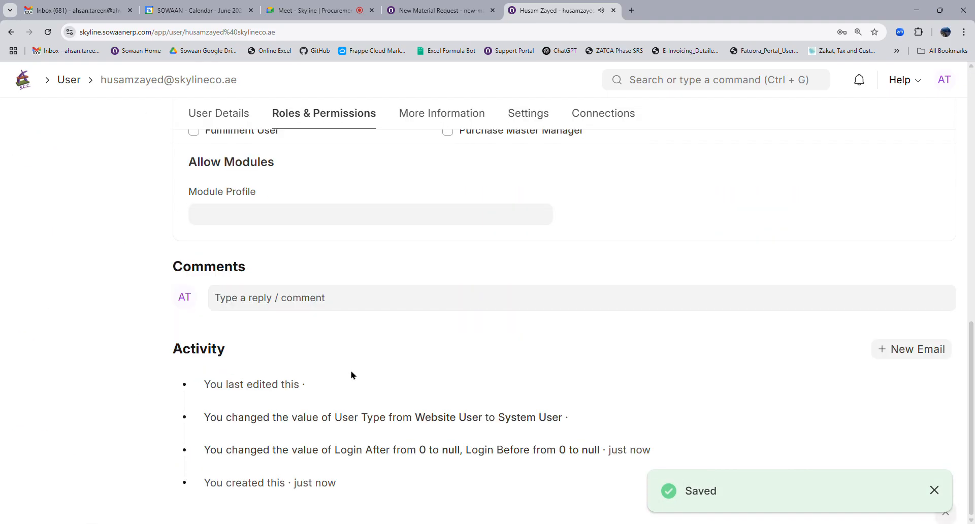
pyautogui.scroll(4, 350, 374)
pyautogui.click(48, 32)
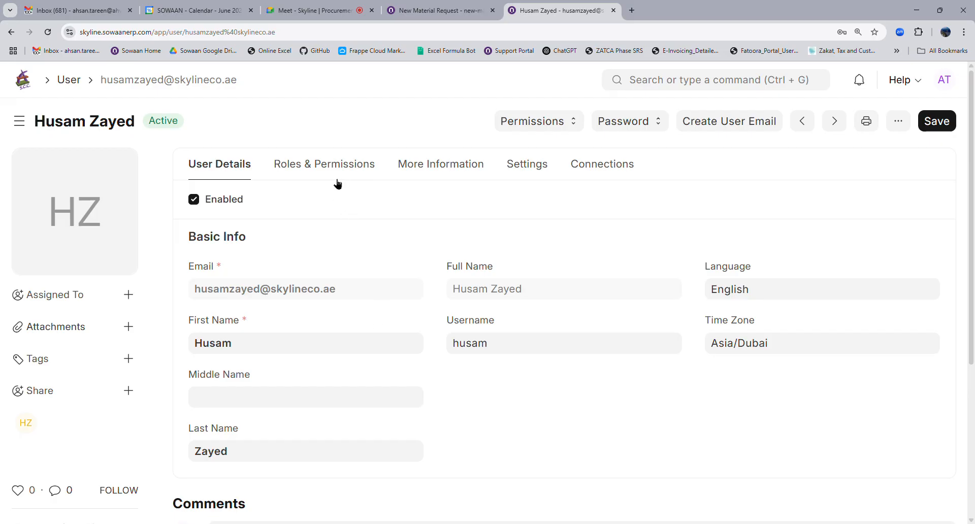
pyautogui.click(373, 170)
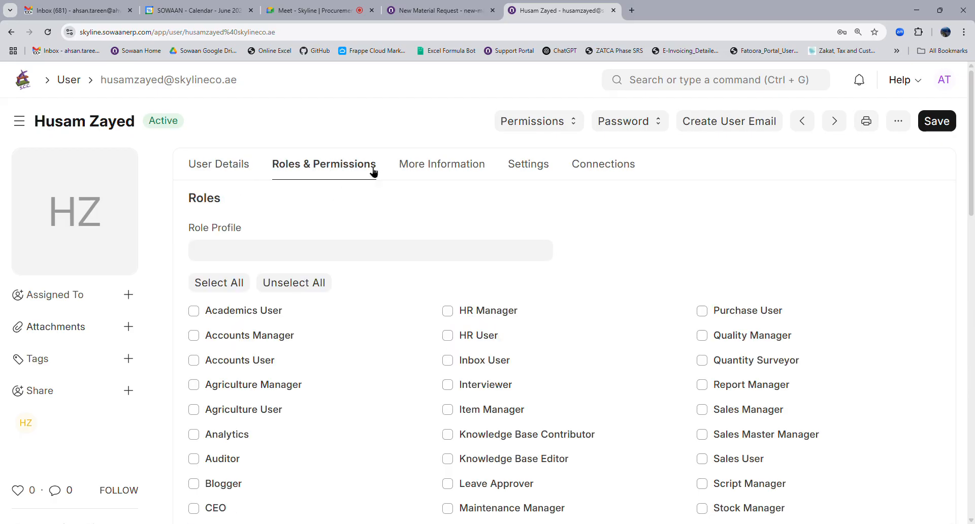
pyautogui.scroll(-15, 387, 372)
# Unselect all allowed modules, tick only Projects, and save the user.
pyautogui.scroll(5, 363, 361)
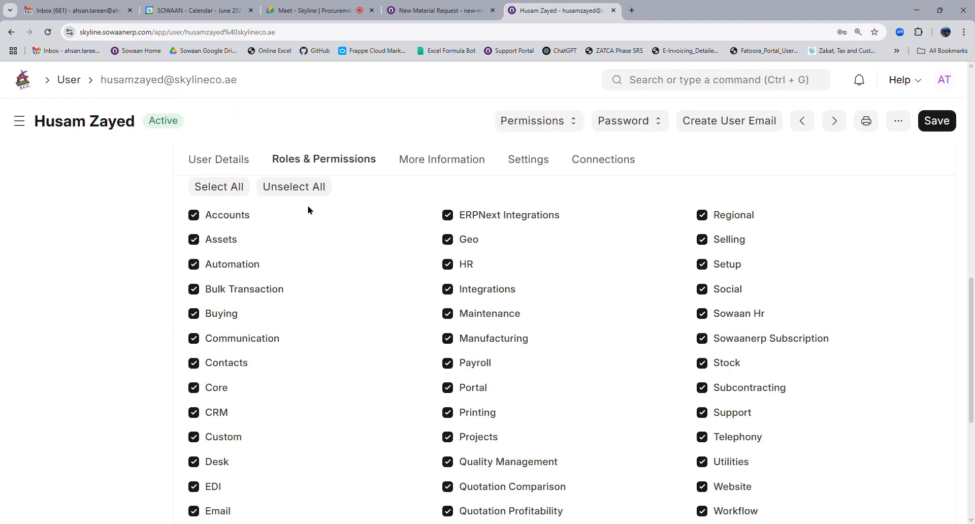
pyautogui.click(289, 187)
pyautogui.scroll(-4, 483, 355)
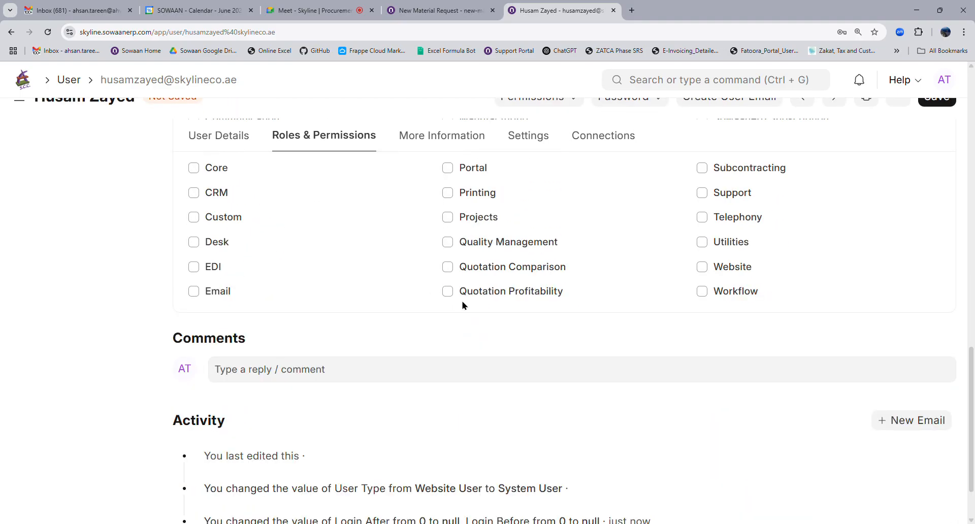
pyautogui.click(447, 216)
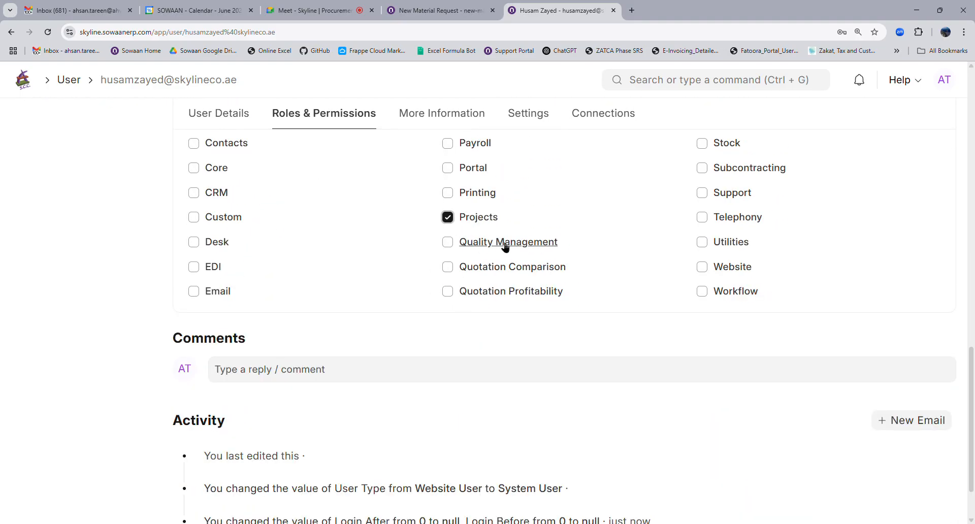
pyautogui.scroll(4, 583, 269)
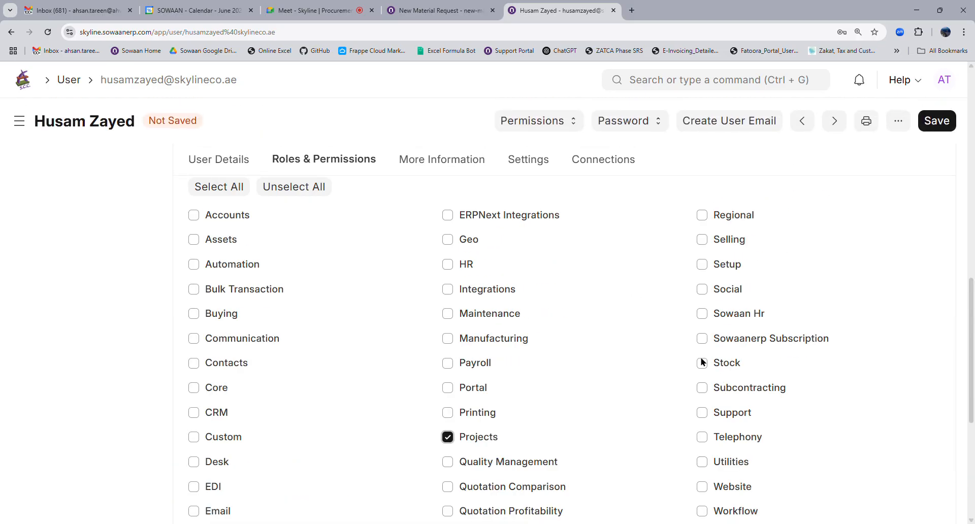
pyautogui.click(948, 126)
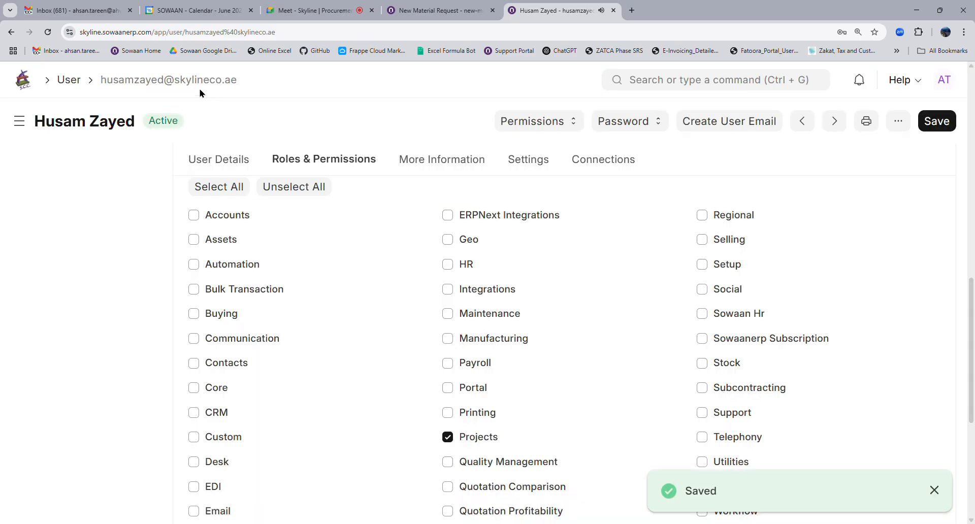
# Copy the user record's ID and scroll back up to the Roles section.
pyautogui.click(198, 84)
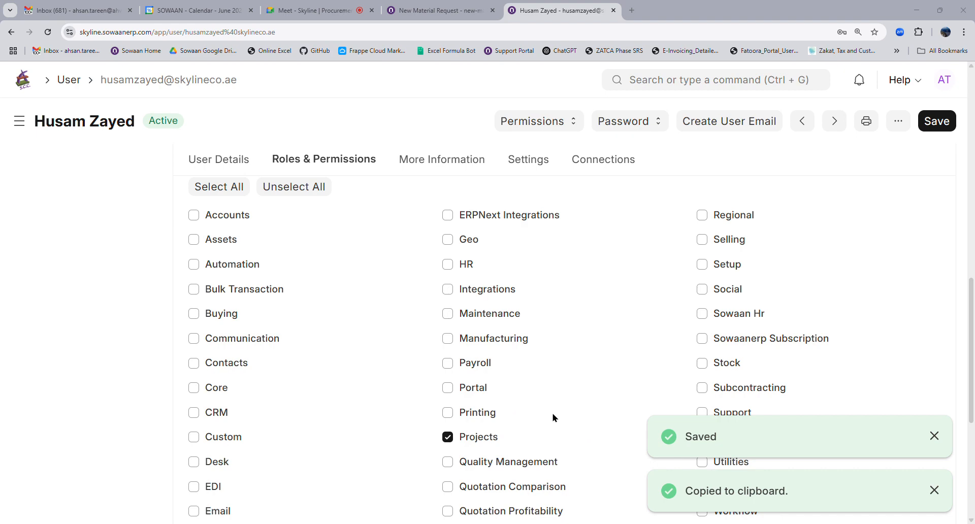
pyautogui.scroll(15, 601, 203)
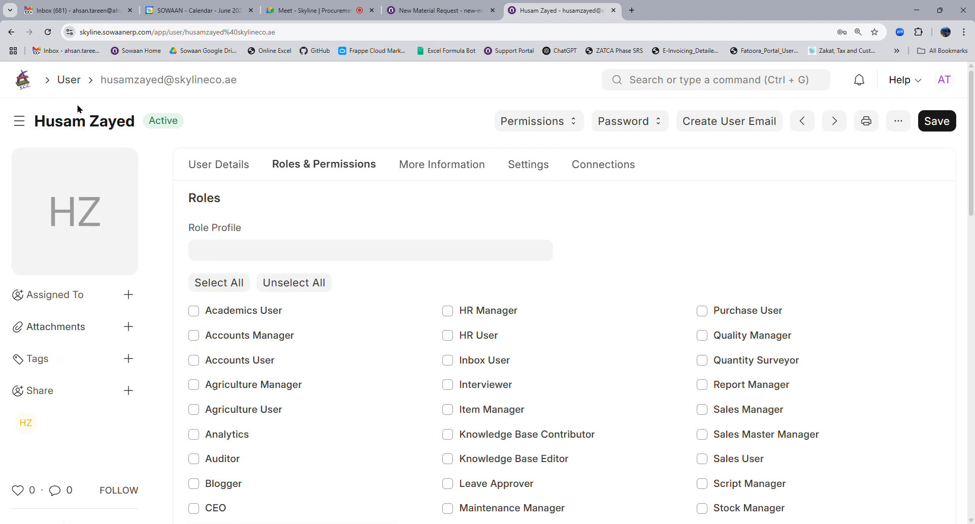
# From Connections, create and save a User Permission allowing Project PROJ-0003 for this user.
pyautogui.click(609, 165)
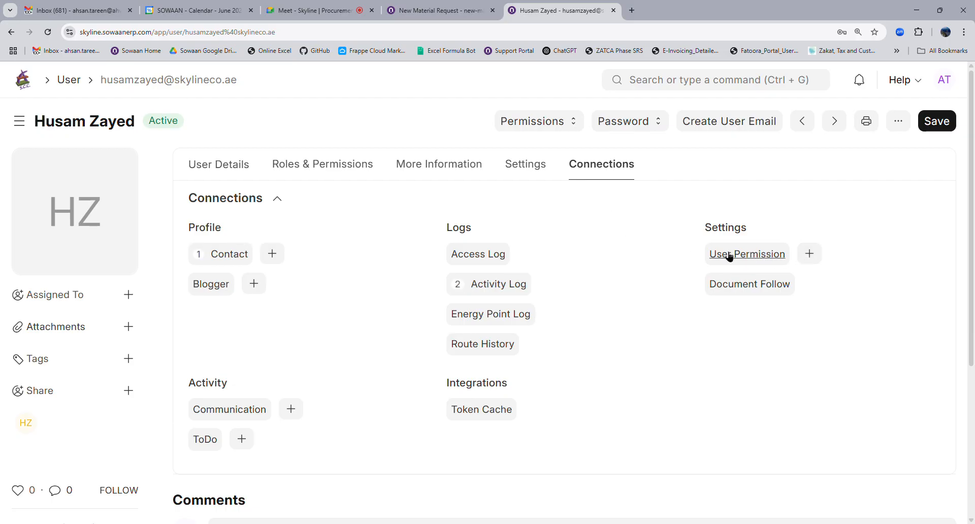
pyautogui.click(813, 258)
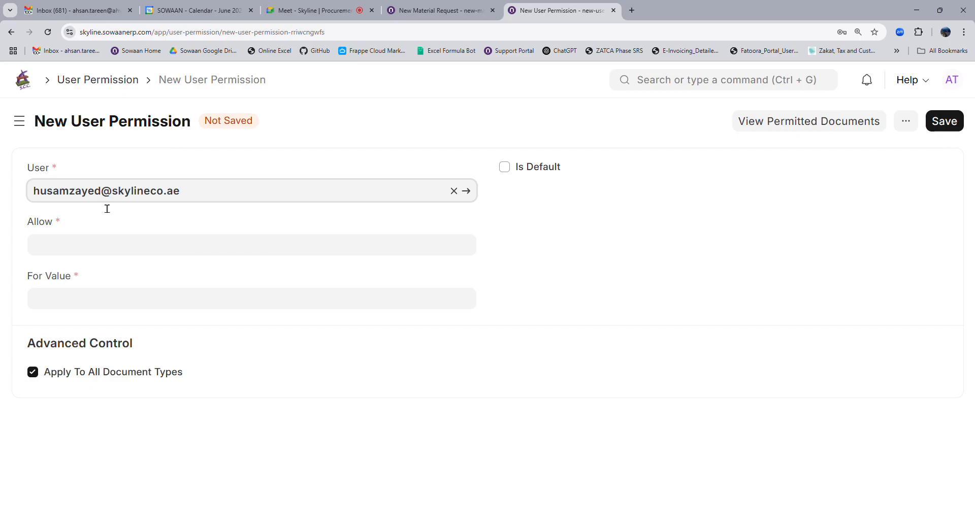
pyautogui.click(79, 247)
pyautogui.write('pro')
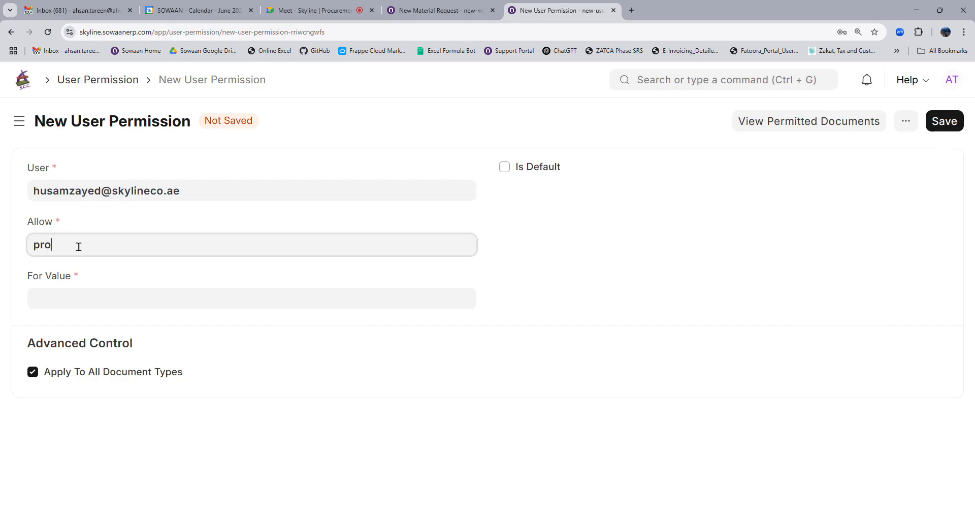
pyautogui.write('j')
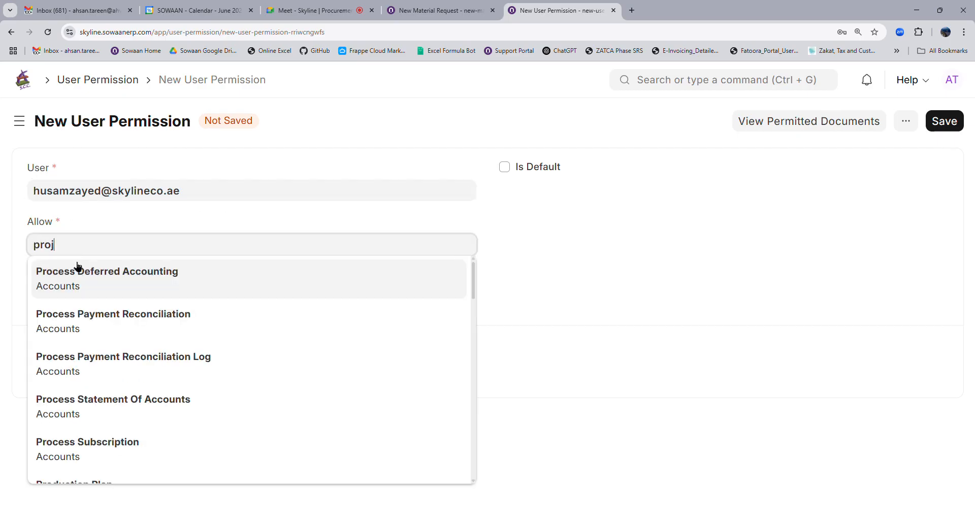
pyautogui.write('ect')
pyautogui.click(72, 283)
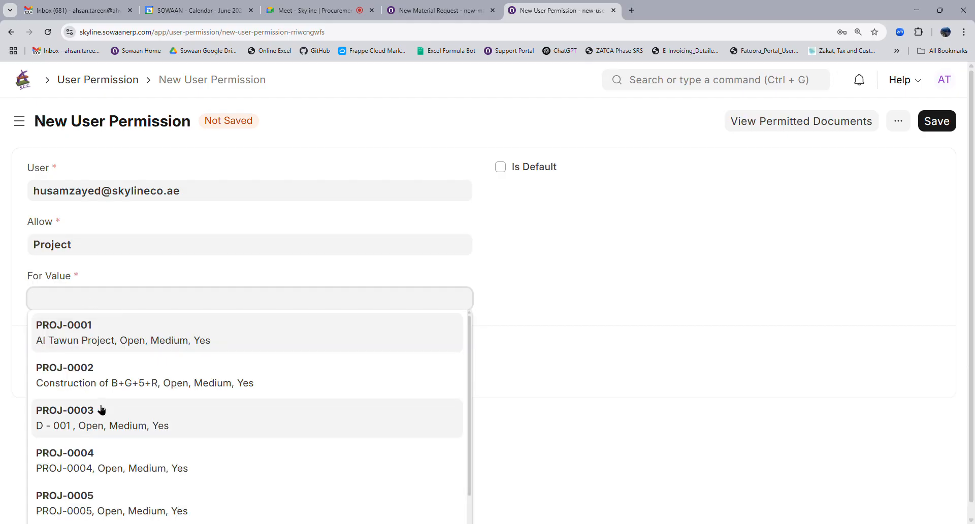
pyautogui.click(96, 426)
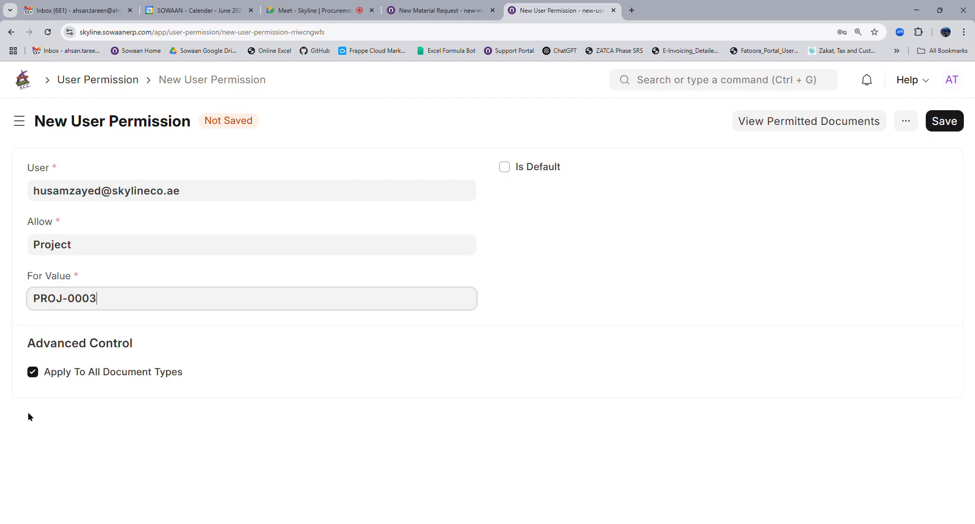
pyautogui.click(943, 121)
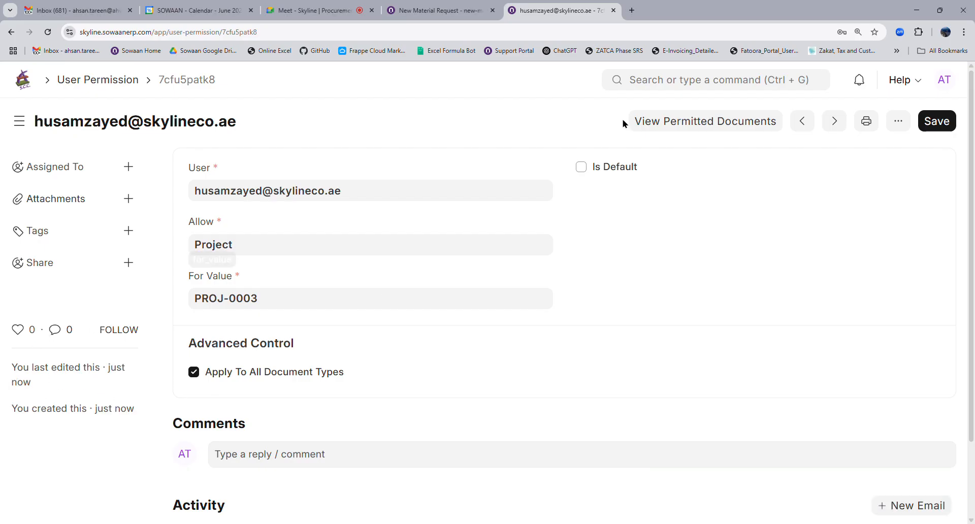
pyautogui.click(669, 88)
# Tick the Employee and Employee Self Service roles, save, and dismiss the roles-removed message.
pyautogui.click(10, 32)
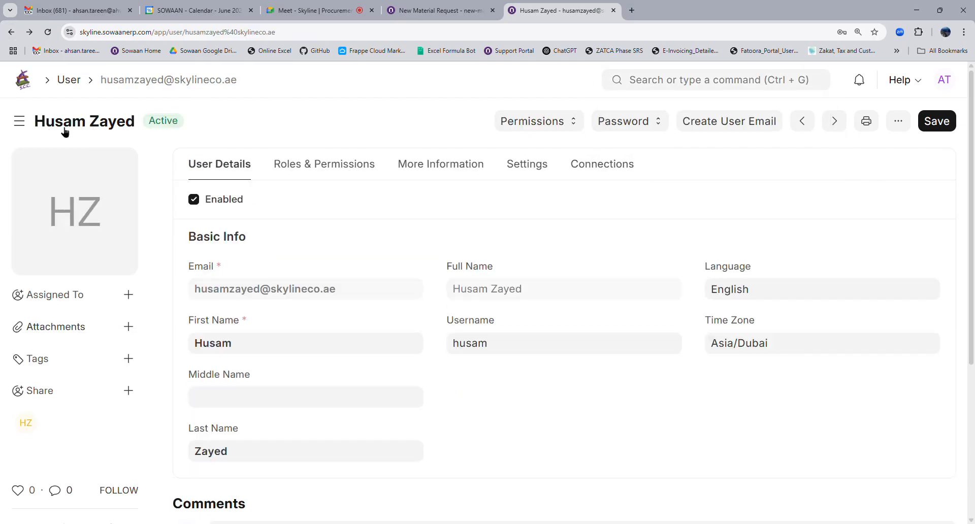
pyautogui.scroll(-4, 240, 374)
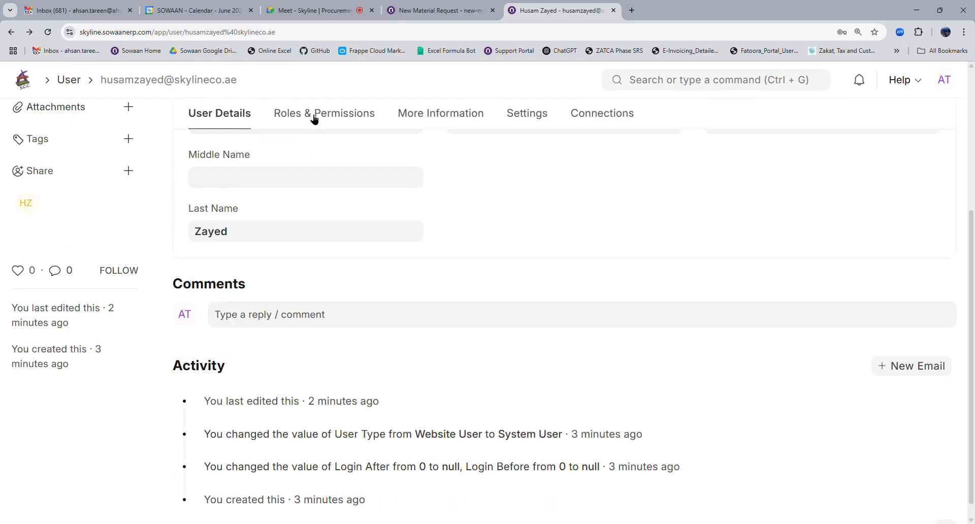
pyautogui.click(314, 115)
pyautogui.scroll(-11, 264, 330)
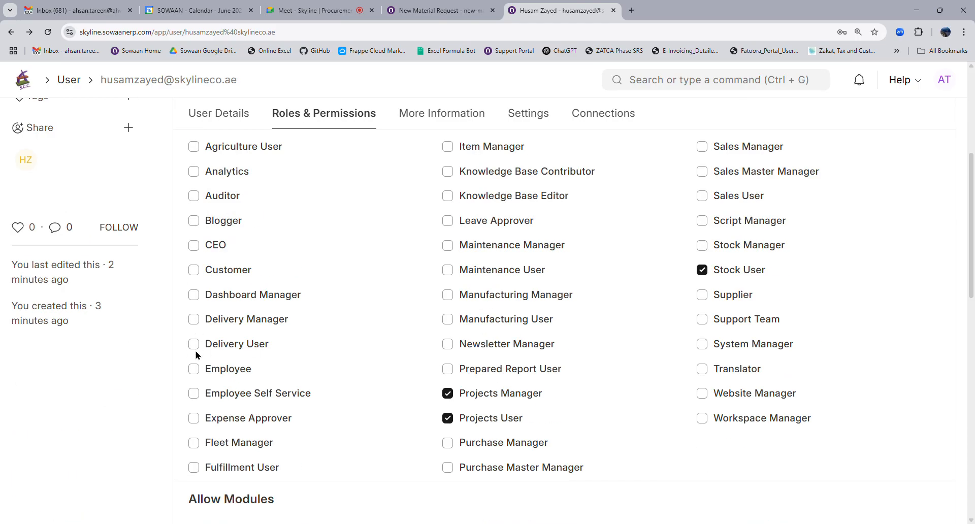
pyautogui.click(193, 369)
pyautogui.click(194, 393)
pyautogui.scroll(15, 921, 168)
pyautogui.click(936, 120)
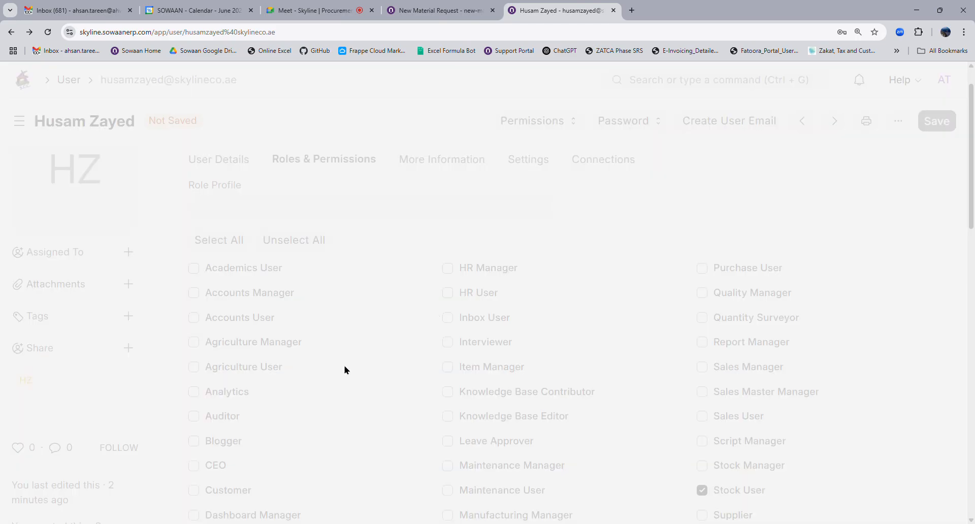
pyautogui.scroll(-4, 228, 411)
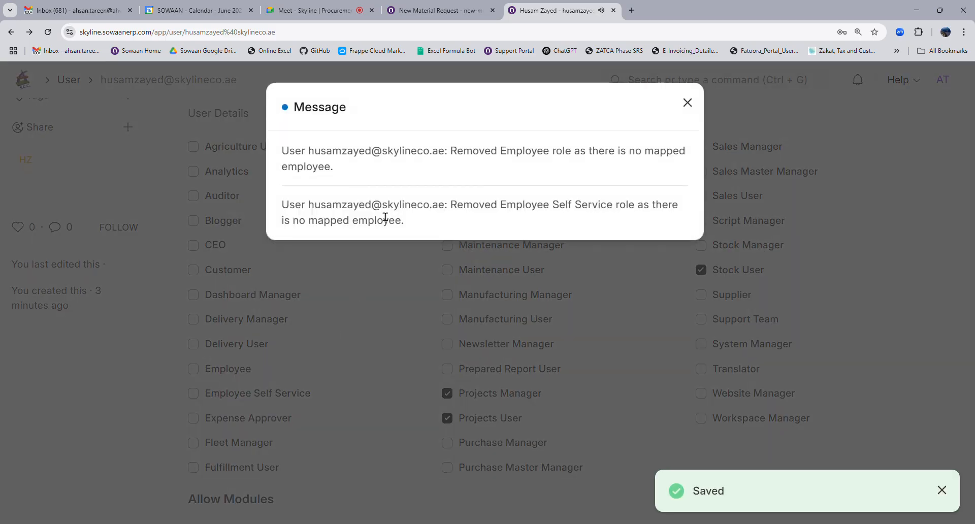
pyautogui.click(342, 359)
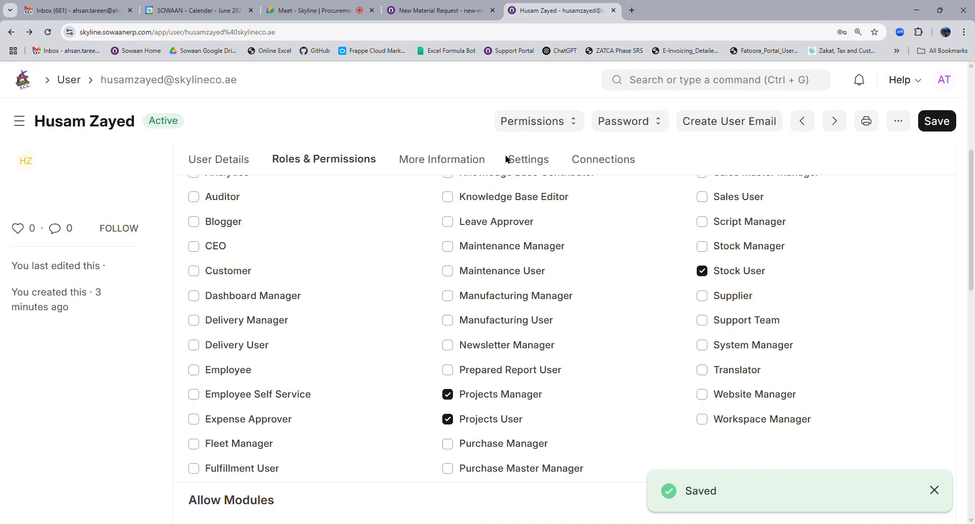
# Open the Employee list, filter by the employee's full name, and open record S-202.
pyautogui.click(668, 89)
pyautogui.write('employe')
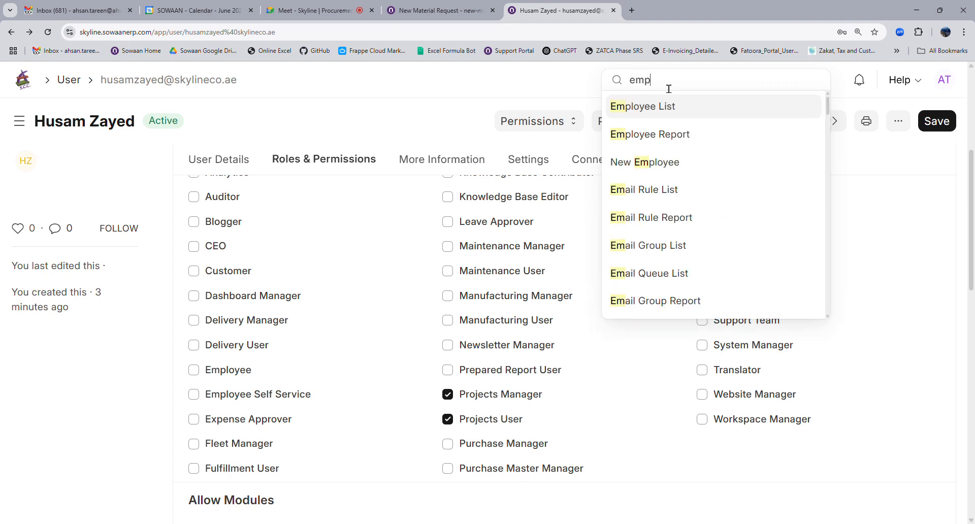
pyautogui.click(658, 105)
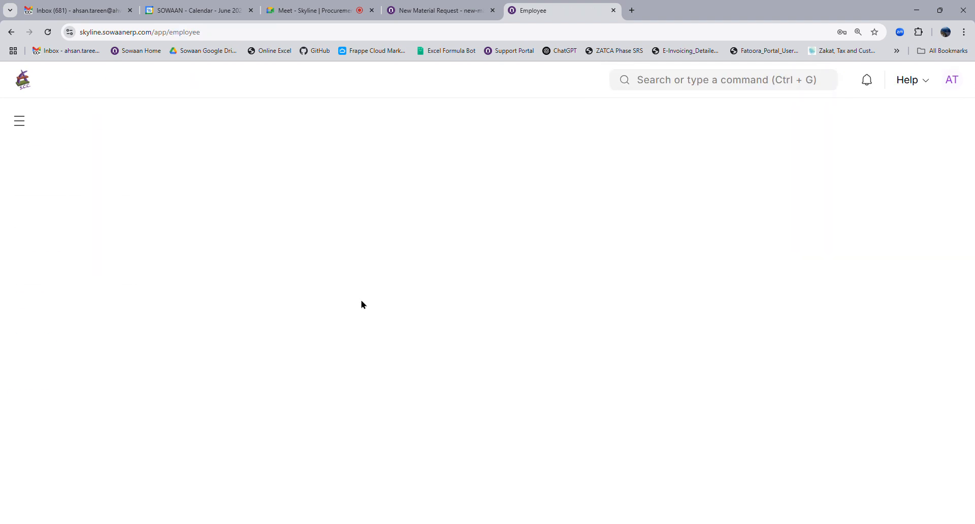
pyautogui.click(339, 169)
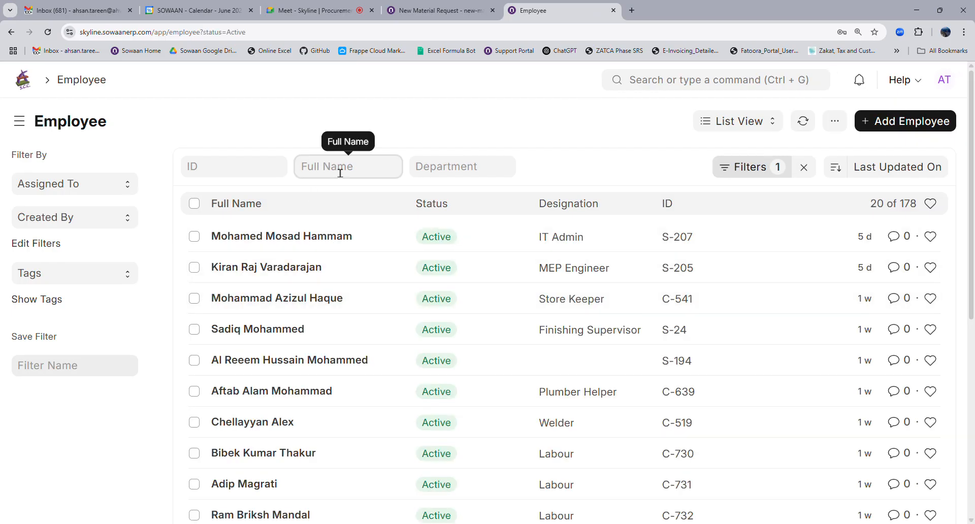
pyautogui.write('husam')
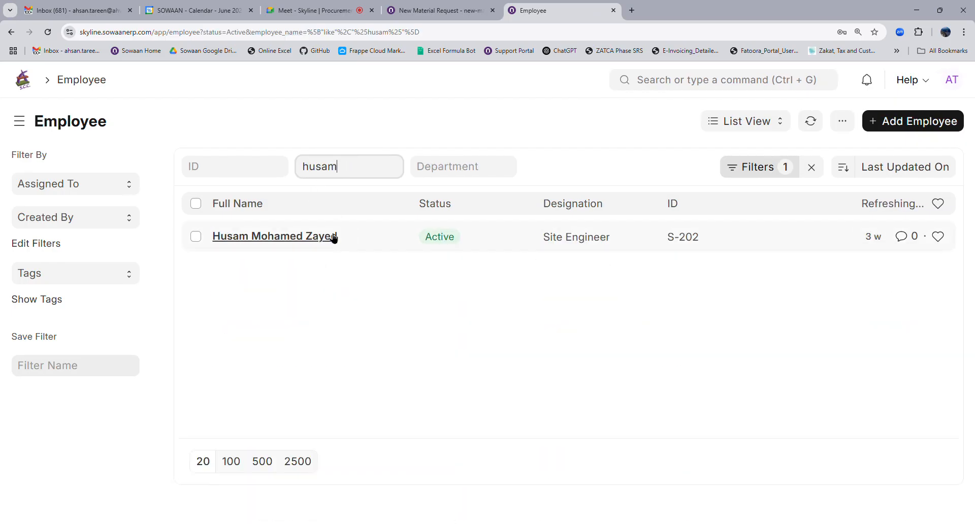
pyautogui.click(325, 239)
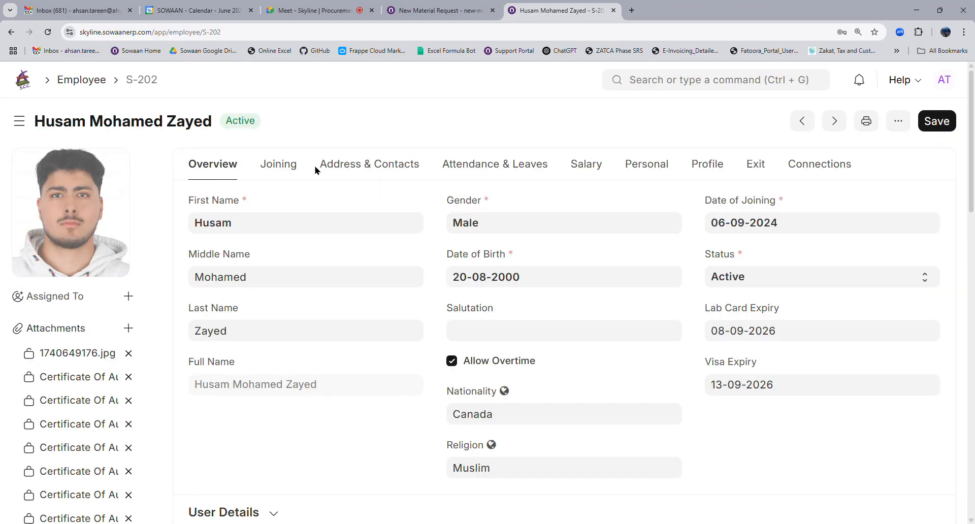
# Set the user's login as S-202's User ID under User Details and save.
pyautogui.scroll(-4, 338, 308)
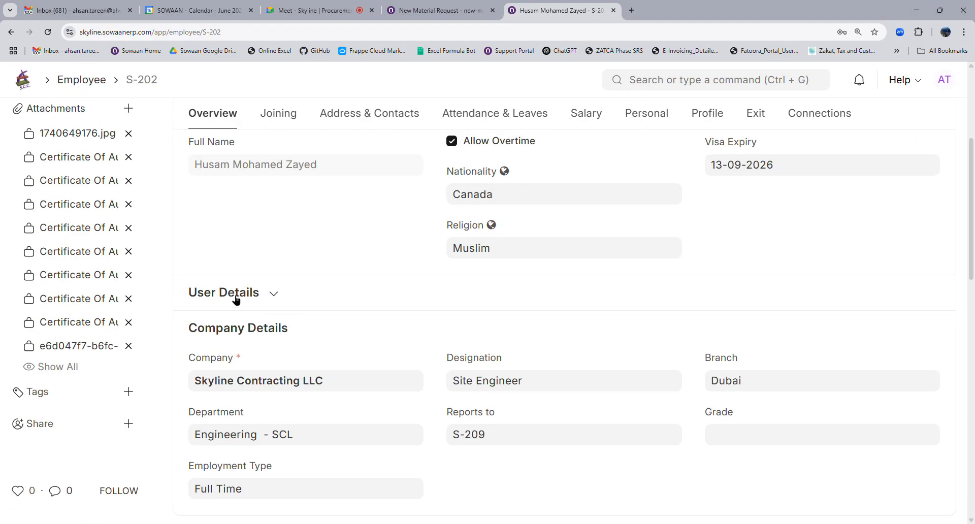
pyautogui.click(229, 299)
pyautogui.click(251, 347)
pyautogui.write('hus')
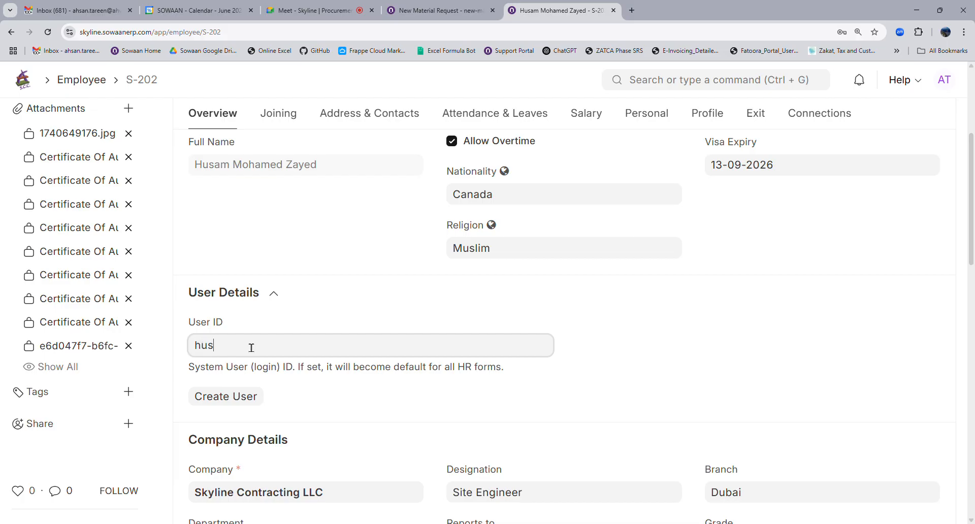
pyautogui.click(267, 385)
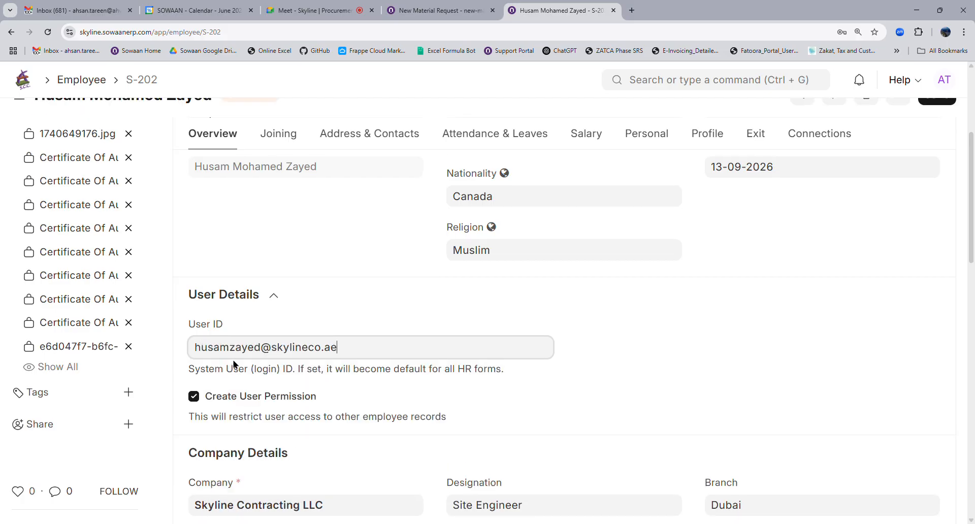
pyautogui.hotkey('ctrl', 's')
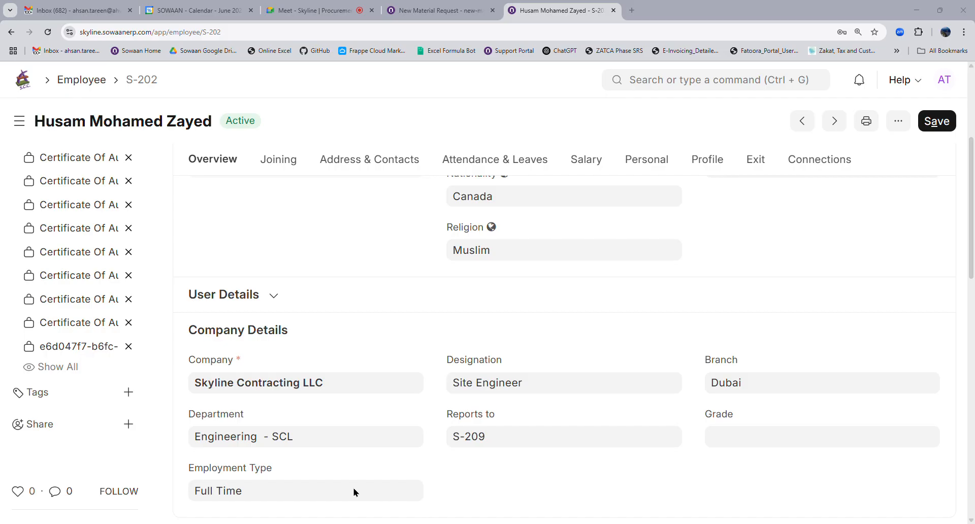
# Switch the Warehouse list to Tree view and expand All Warehouses - SCL.
pyautogui.click(668, 87)
pyautogui.write('ware')
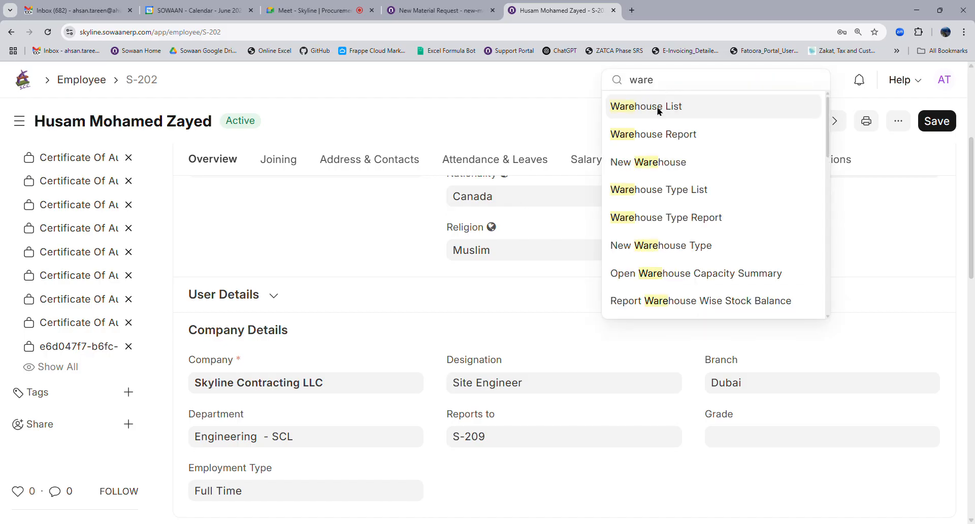
pyautogui.click(660, 109)
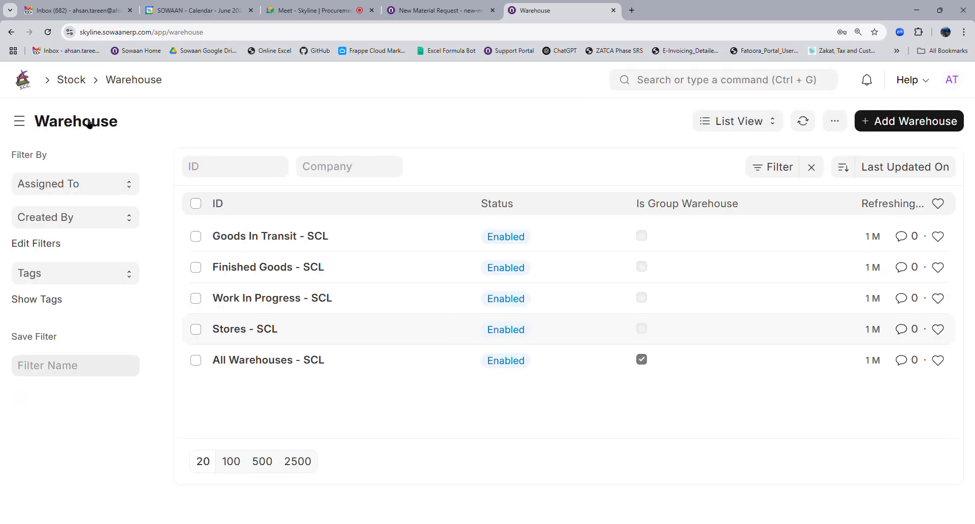
pyautogui.click(760, 122)
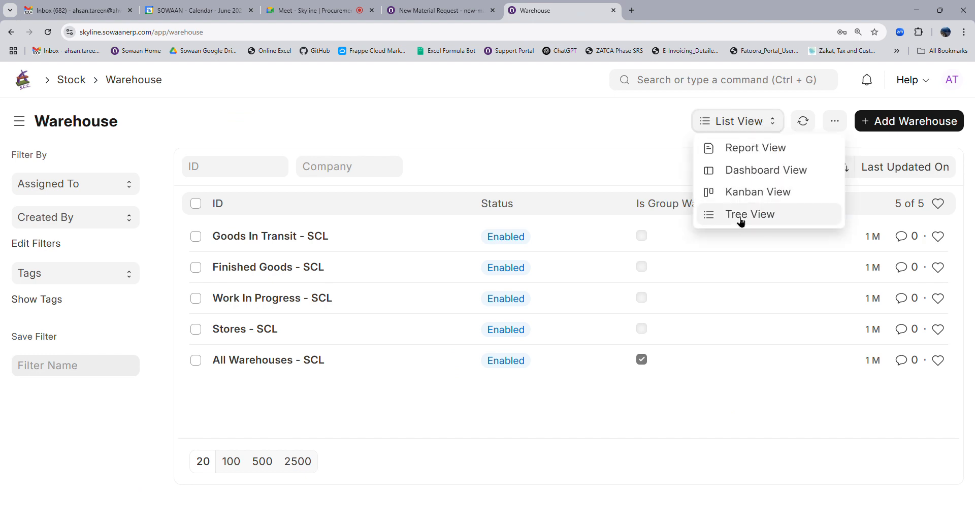
pyautogui.click(741, 216)
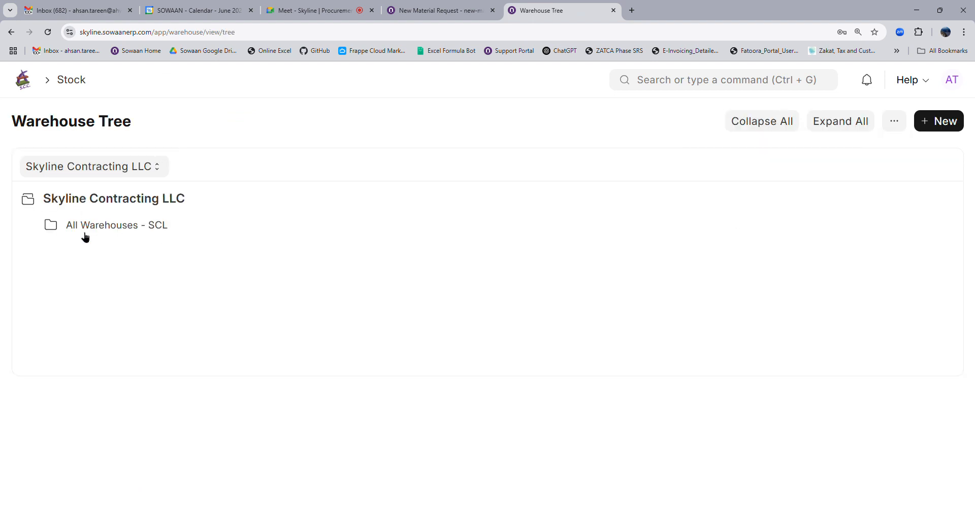
pyautogui.click(86, 236)
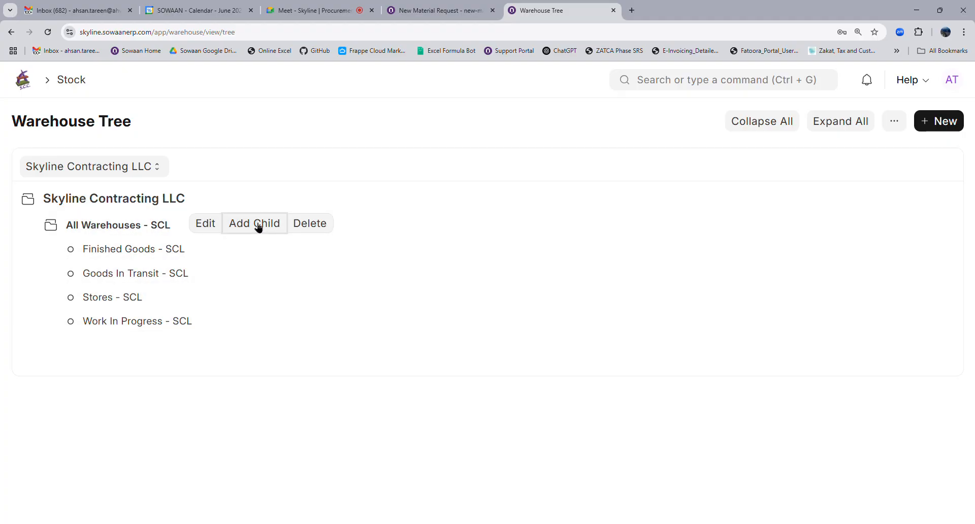
# Add child warehouse D - 001 under All Warehouses - SCL, then open the User Permission list.
pyautogui.click(256, 224)
pyautogui.write('D')
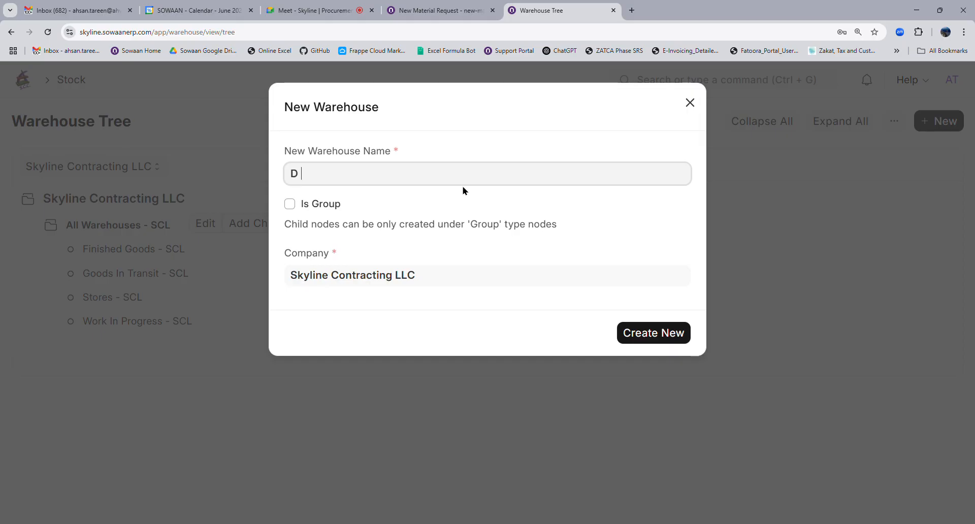
pyautogui.write(' - 0001')
pyautogui.press('BackSpace')
pyautogui.press('BackSpace')
pyautogui.write('1')
pyautogui.click(646, 336)
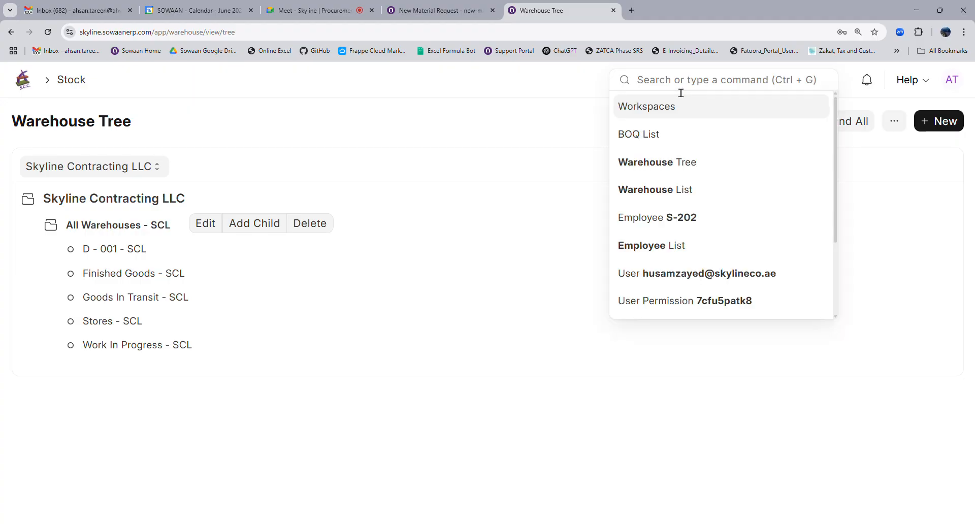
pyautogui.write('user per')
pyautogui.click(667, 106)
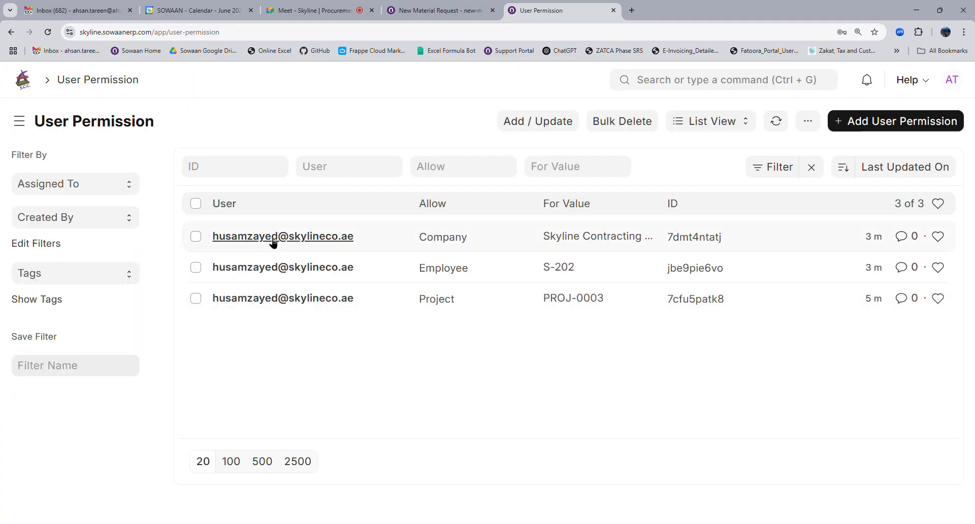
# Open the Company and Project PROJ-0003 permission records, then return to the New Material Request.
pyautogui.click(273, 238)
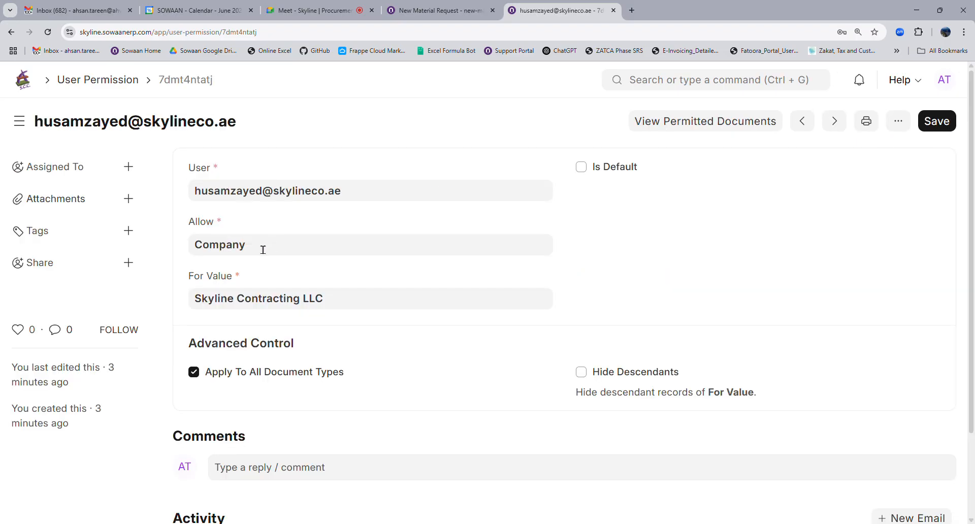
pyautogui.click(123, 86)
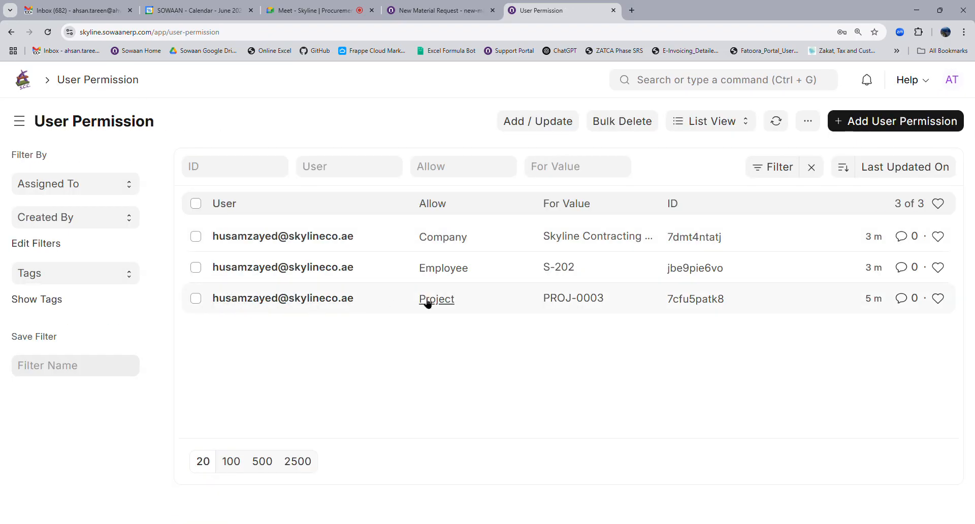
pyautogui.click(333, 303)
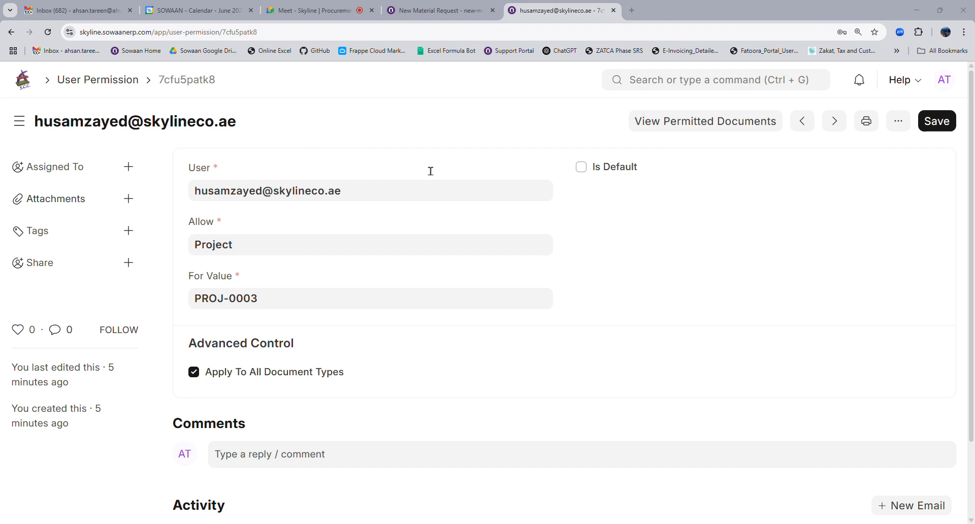
pyautogui.click(448, 6)
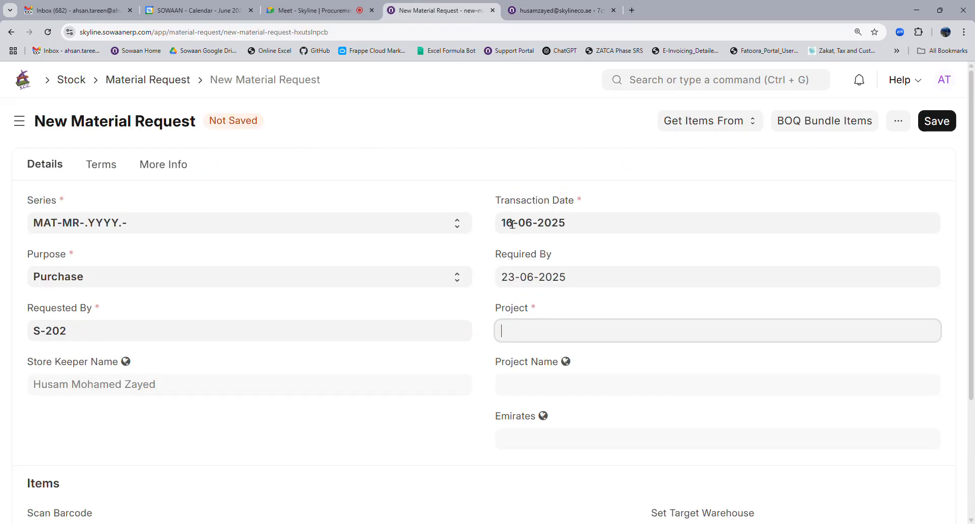
# Open the user's record from the User list after clearing the leftover full-name filter.
pyautogui.click(651, 88)
pyautogui.write('user')
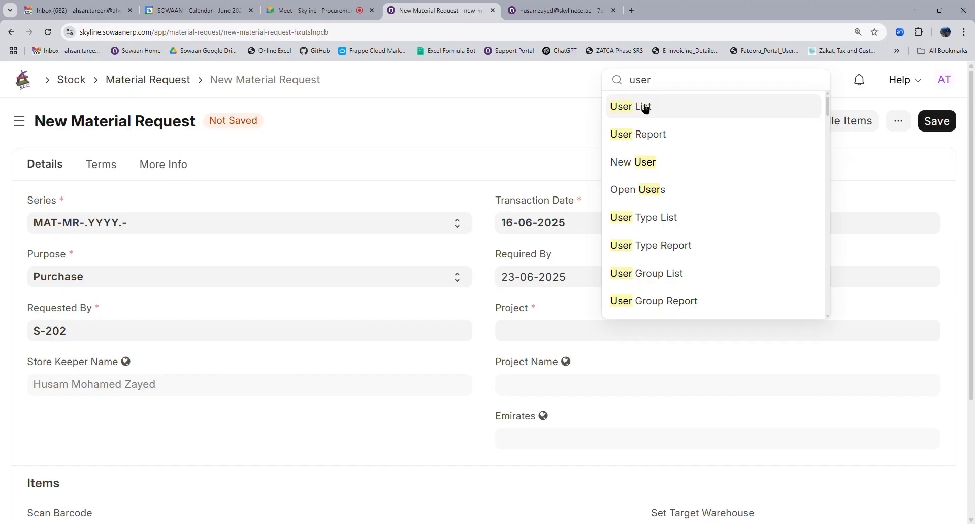
pyautogui.click(645, 105)
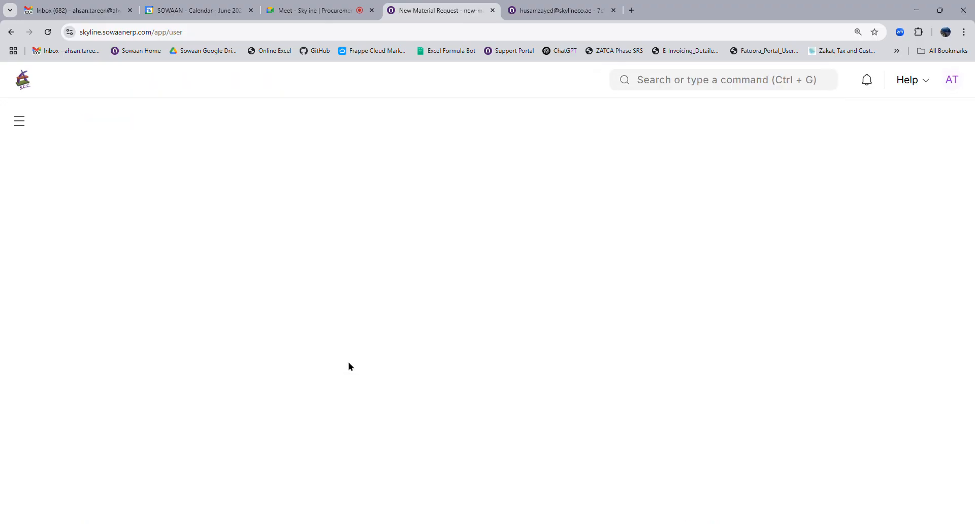
pyautogui.click(813, 174)
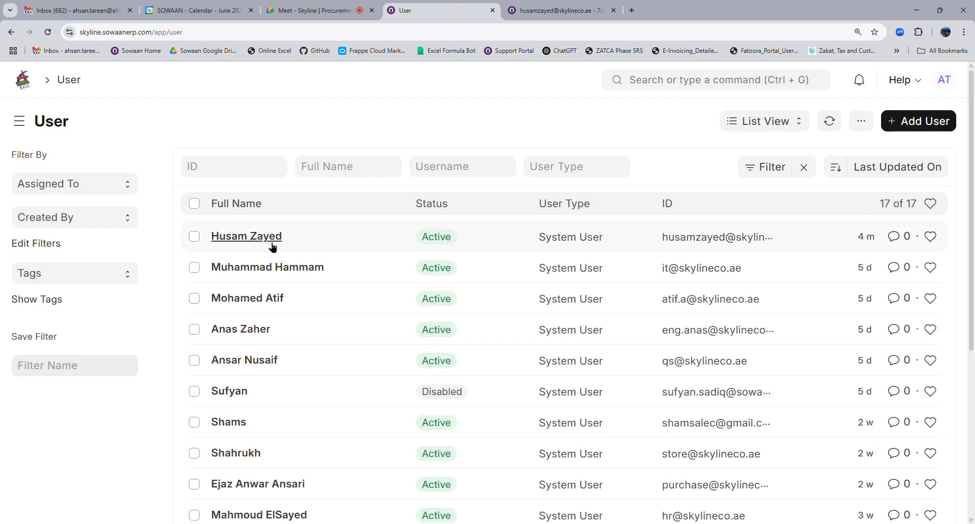
pyautogui.click(272, 244)
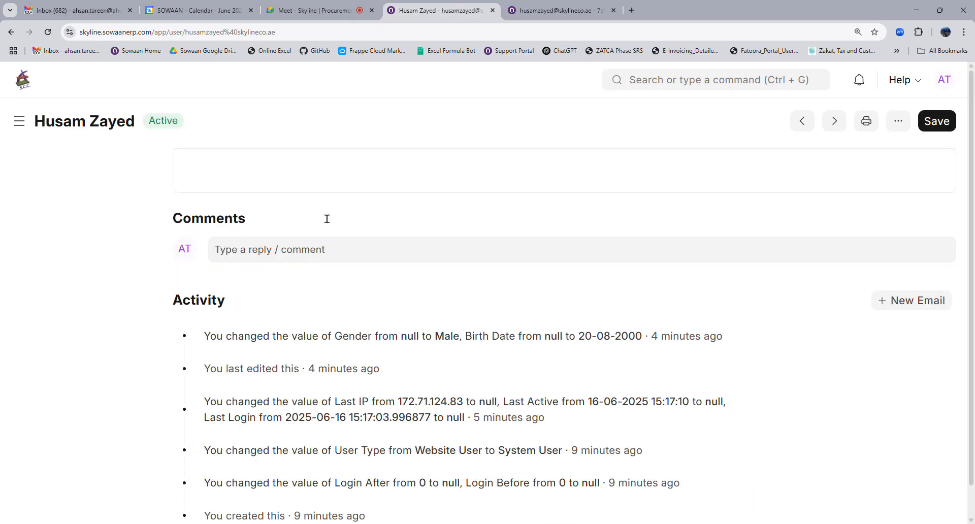
# Tick the Quantity Surveyor role under Roles & Permissions and save the user.
pyautogui.click(333, 163)
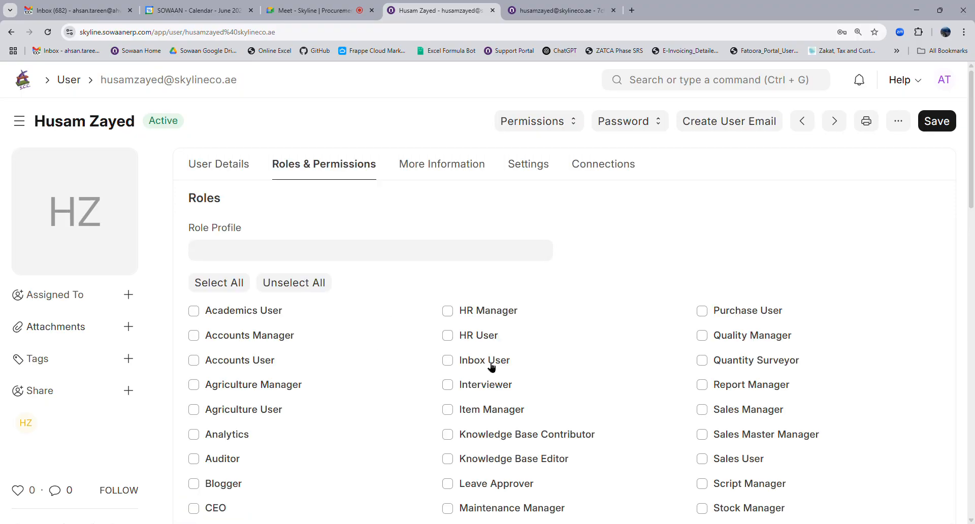
pyautogui.click(705, 361)
pyautogui.click(934, 125)
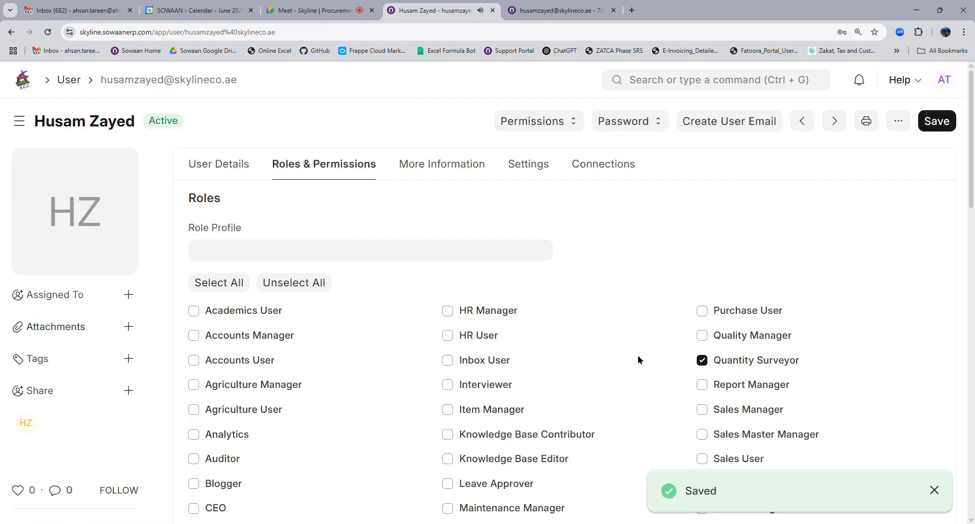
pyautogui.hotkey('alt', 'Tab')
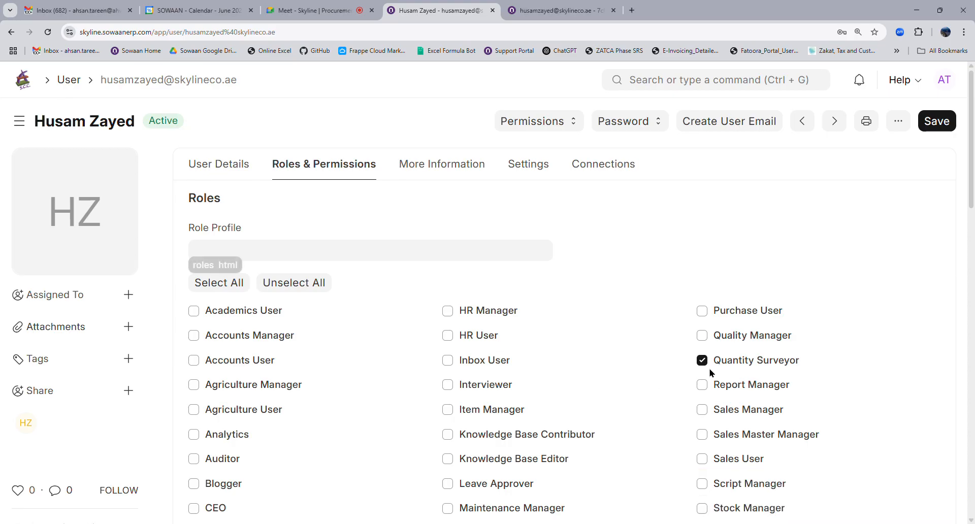
pyautogui.click(947, 129)
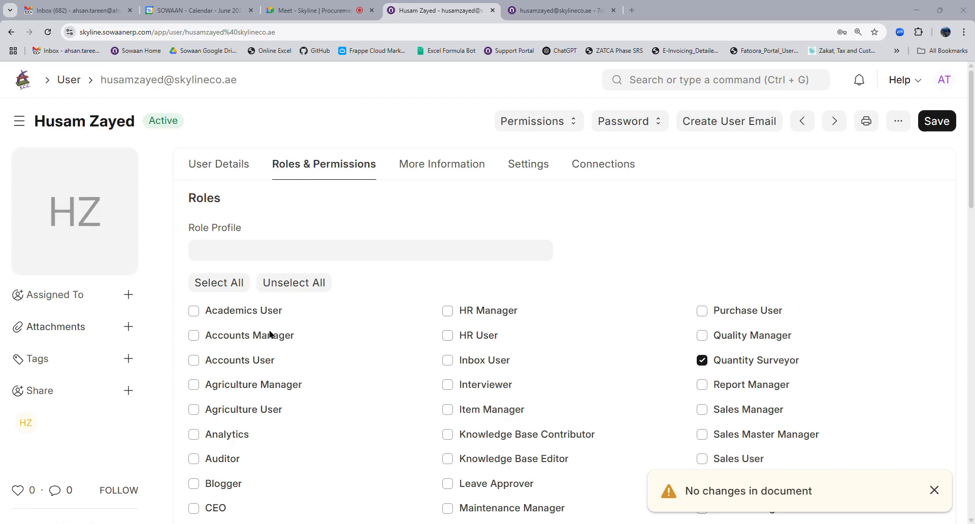
# Show the BOQ permission rules in the Role Permissions Manager.
pyautogui.click(643, 83)
pyautogui.write('ro')
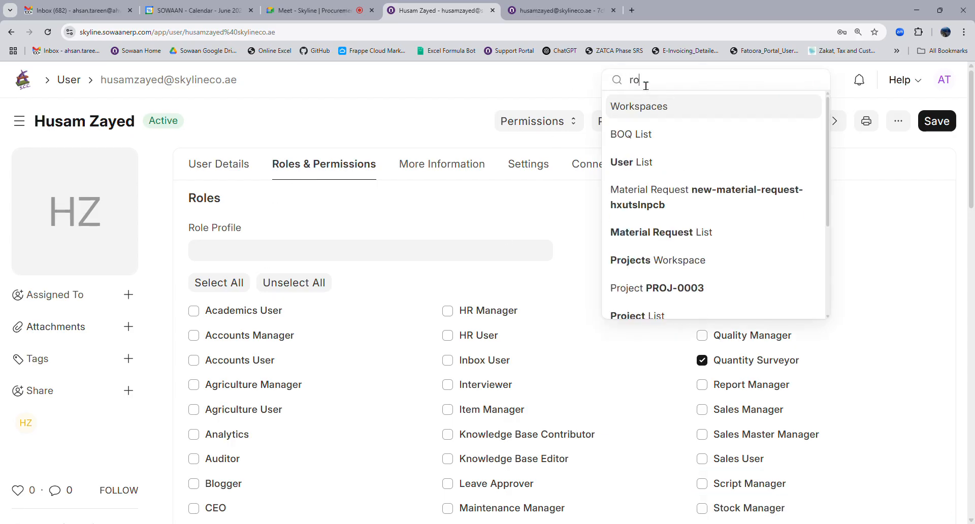
pyautogui.write('le')
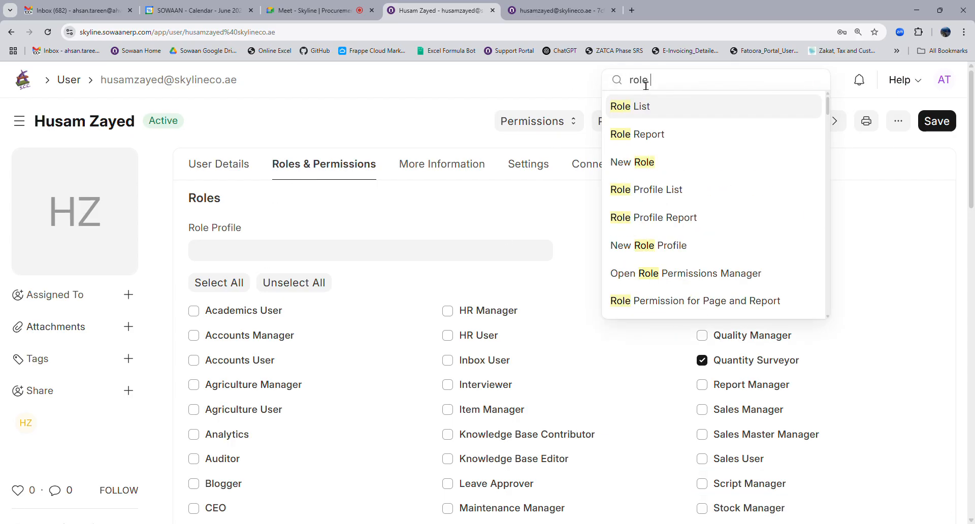
pyautogui.write(' per')
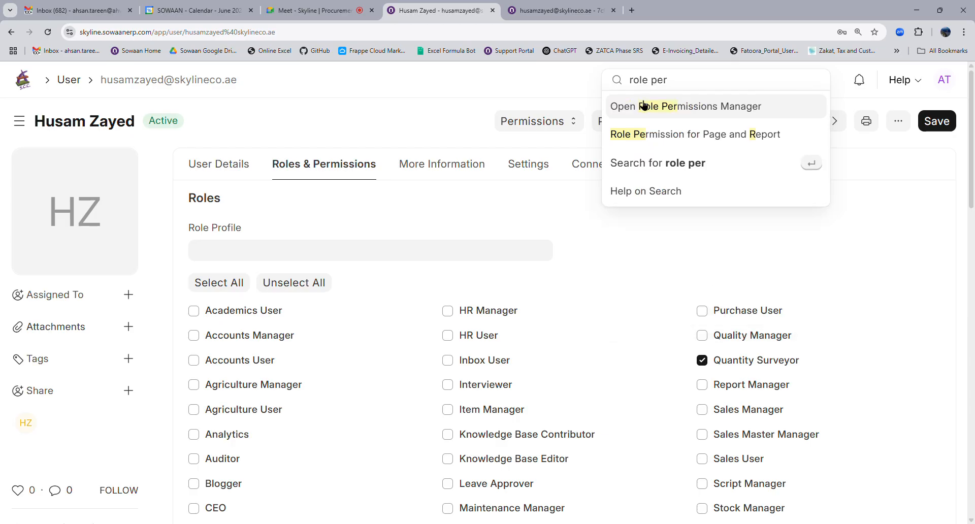
pyautogui.click(643, 103)
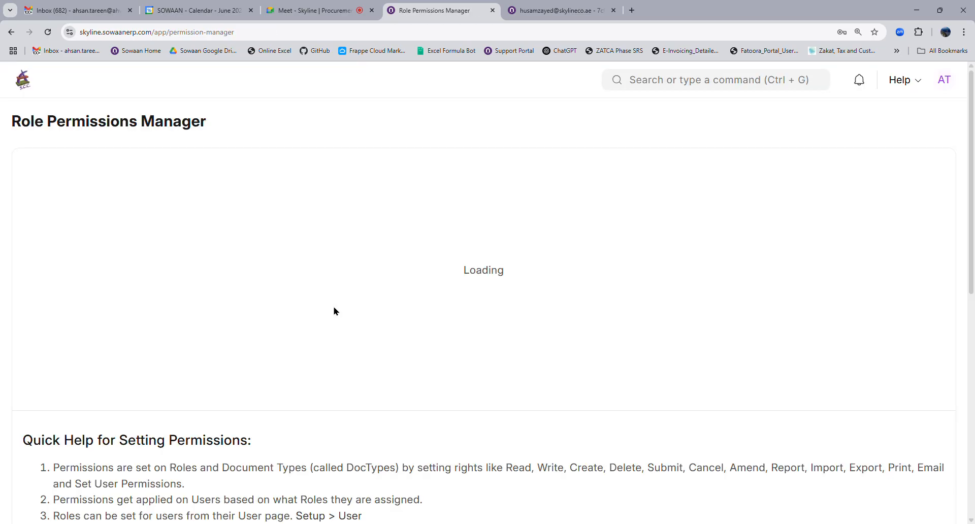
pyautogui.click(109, 176)
pyautogui.write('boq')
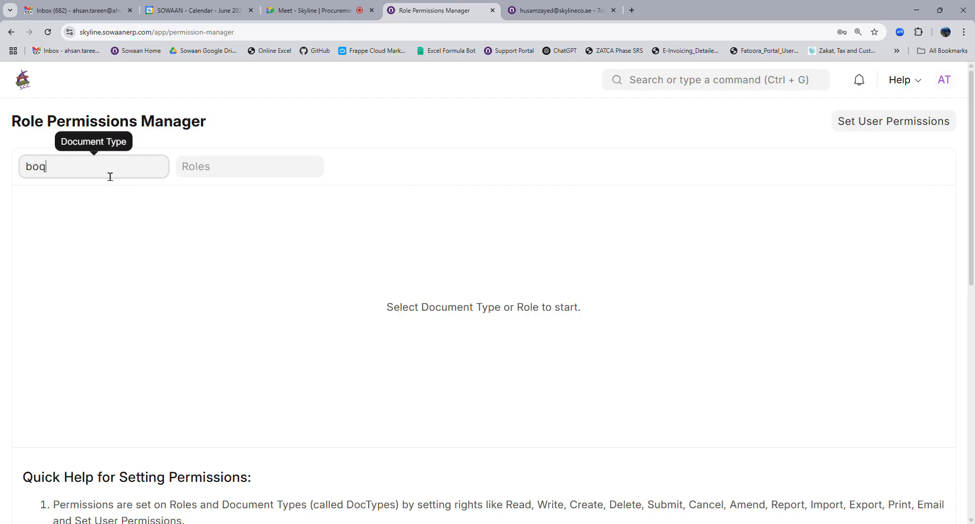
pyautogui.click(89, 192)
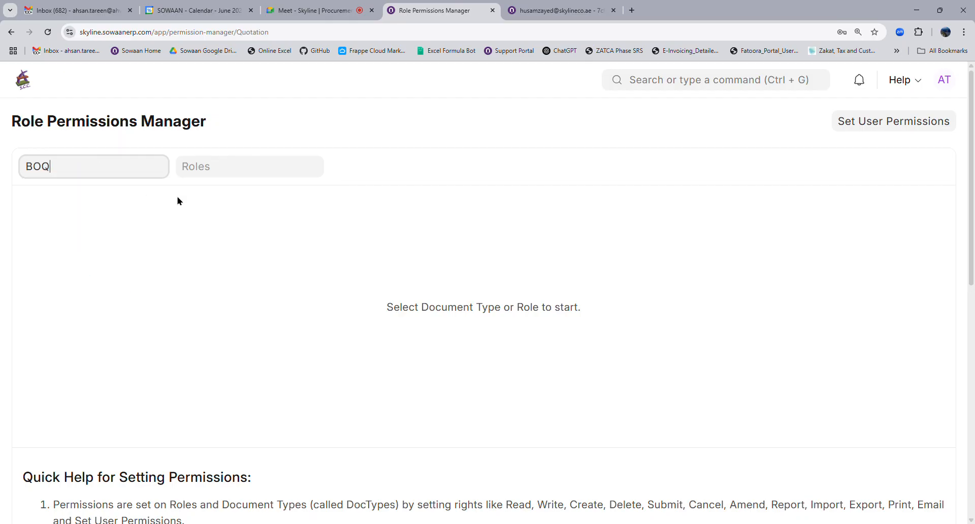
pyautogui.scroll(-10, 386, 346)
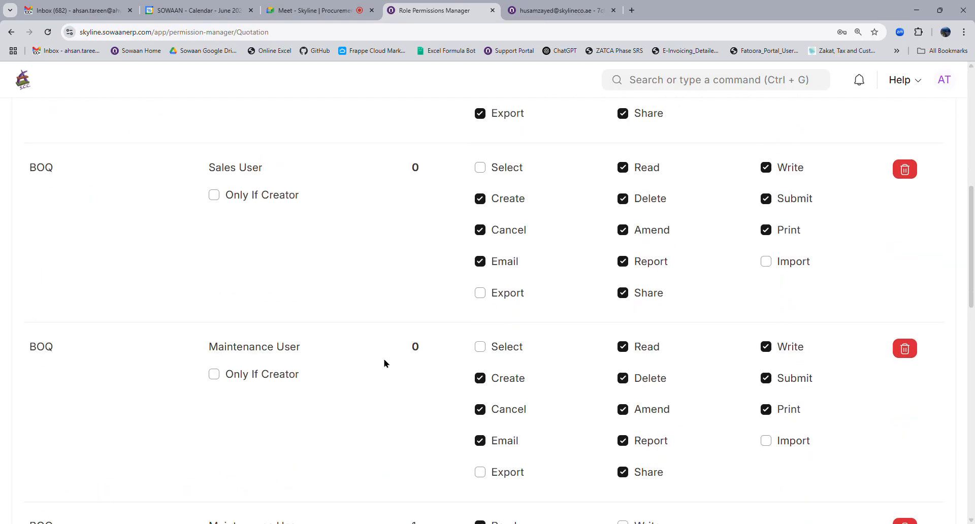
pyautogui.scroll(-1, 384, 363)
pyautogui.scroll(-3, 383, 363)
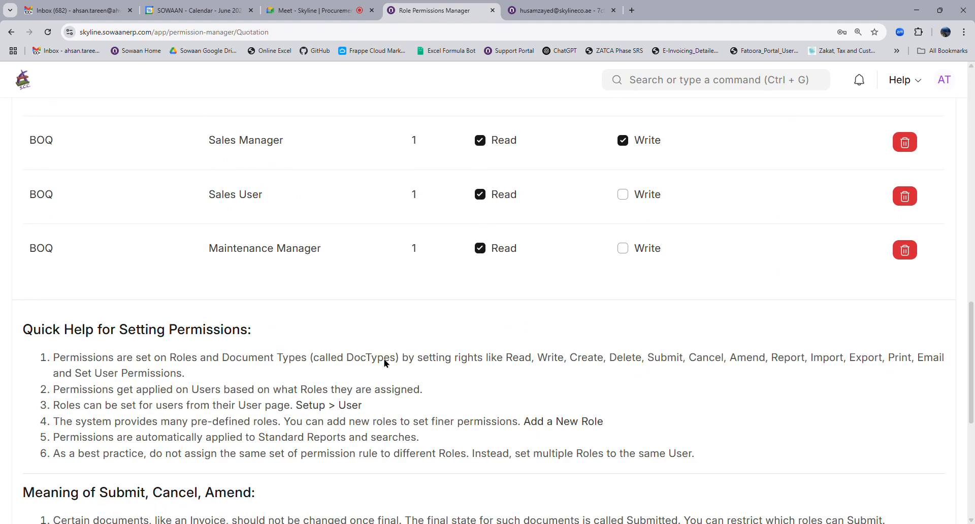
pyautogui.scroll(15, 391, 367)
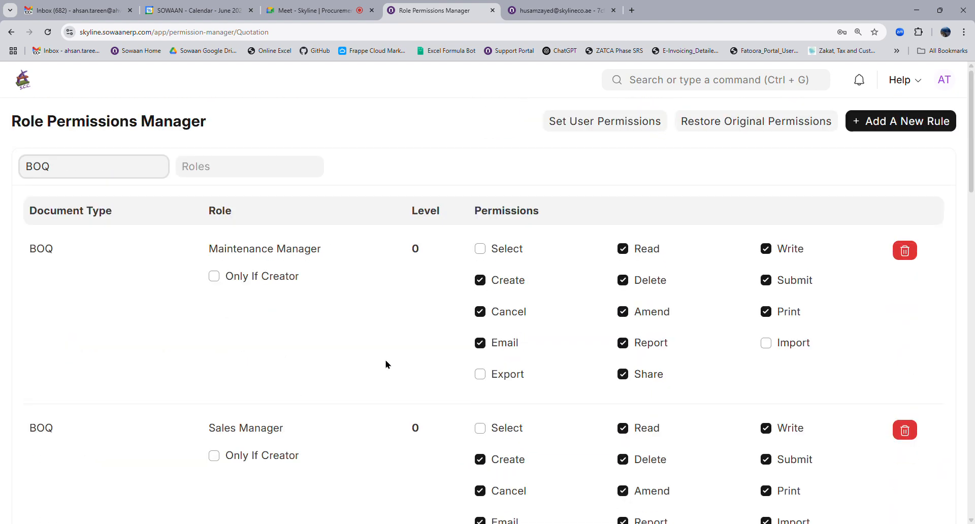
# Add a Projects Manager rule for BOQ and allow it Select.
pyautogui.click(879, 131)
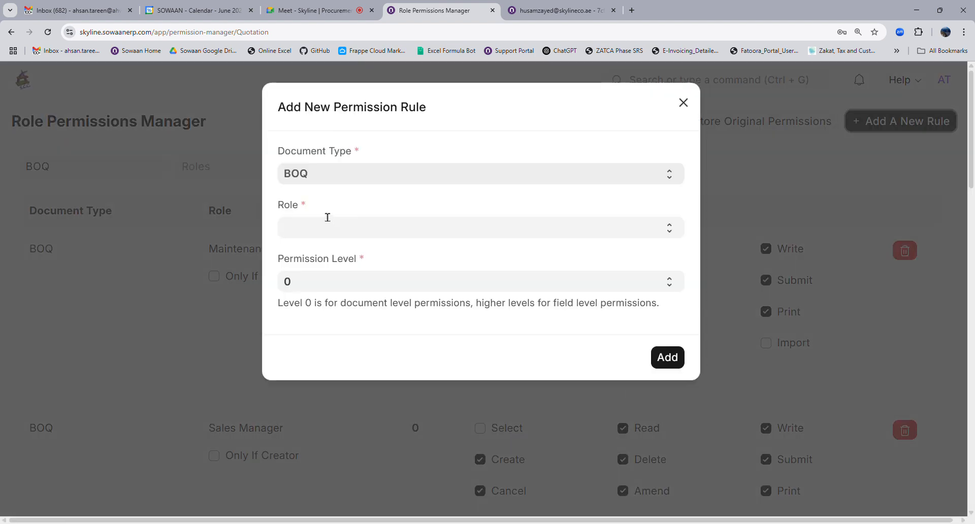
pyautogui.write('pro')
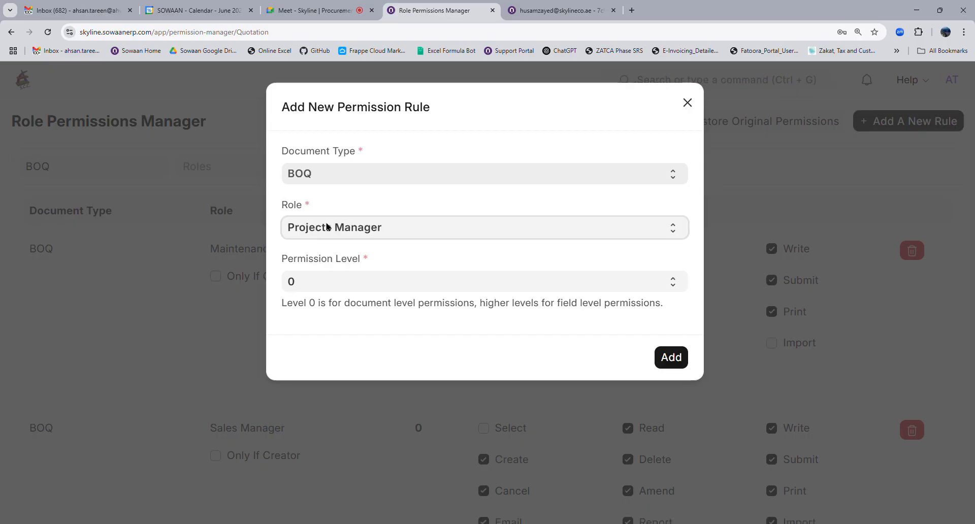
pyautogui.click(673, 355)
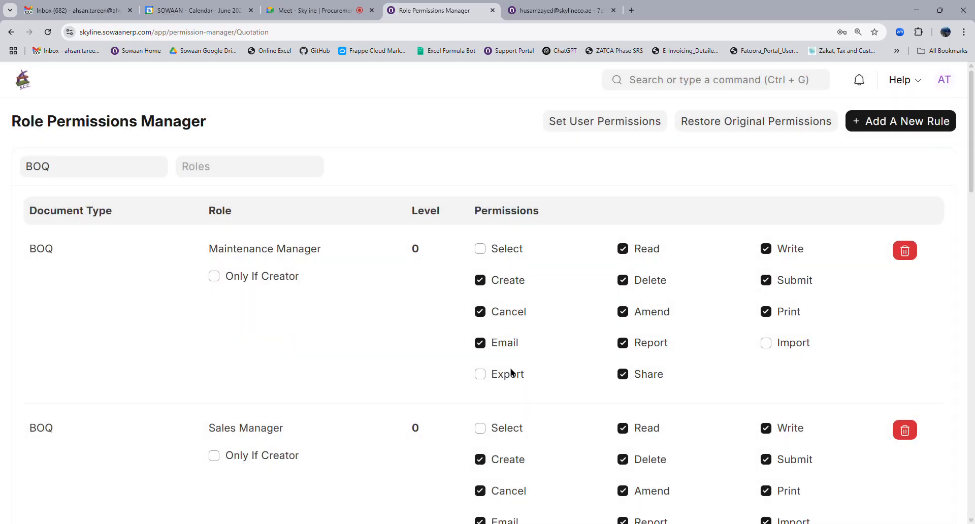
pyautogui.scroll(-4, 527, 377)
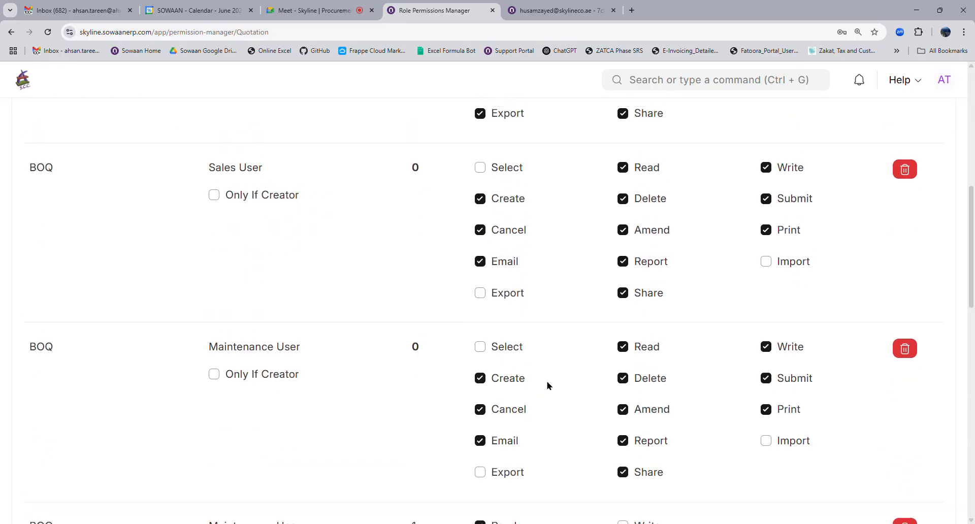
pyautogui.scroll(4, 547, 386)
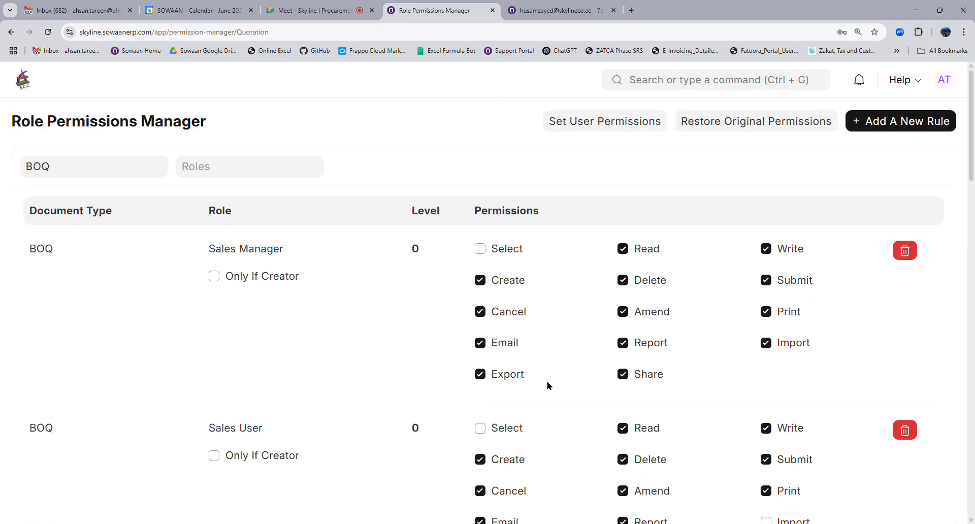
pyautogui.scroll(-4, 548, 386)
pyautogui.click(500, 389)
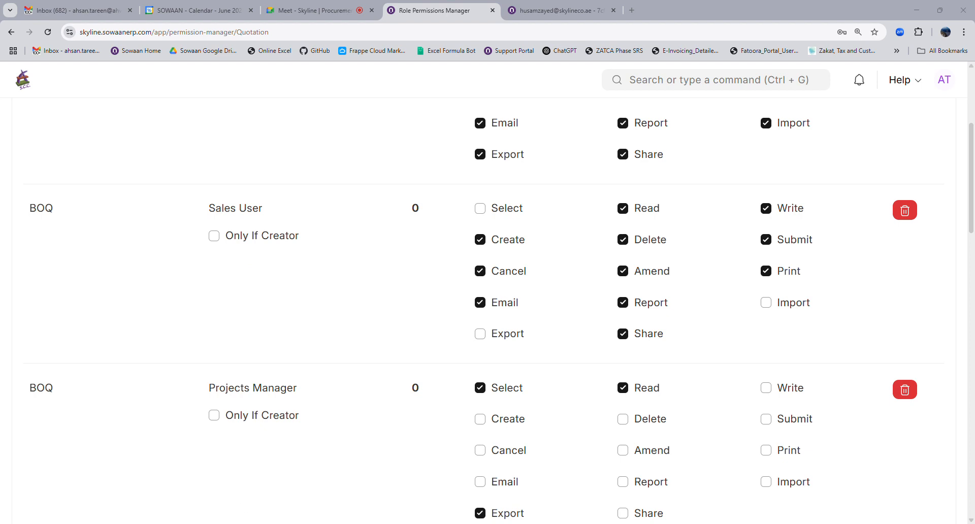
pyautogui.click(372, 482)
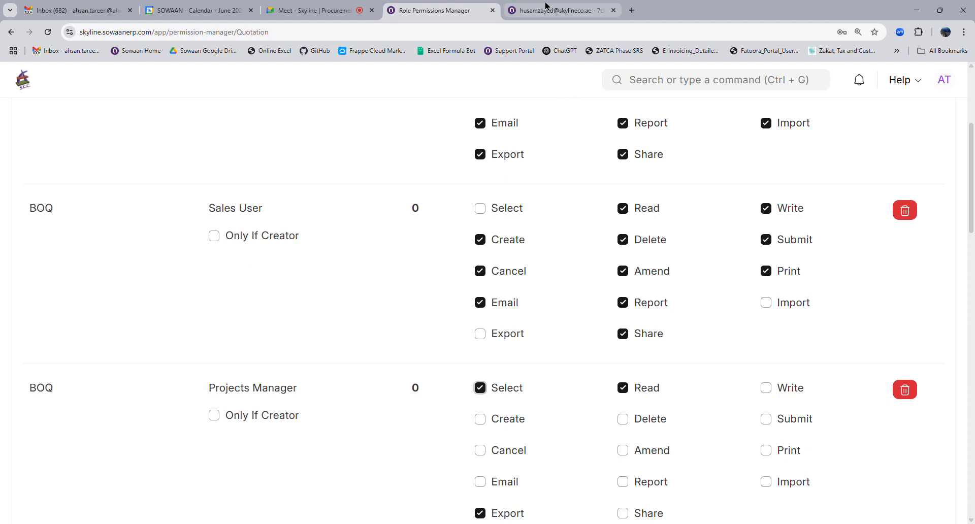
# Open the Algafry BOQ dated 10-06-2025 from the unfiltered BOQ list.
pyautogui.click(669, 79)
pyautogui.write('boq')
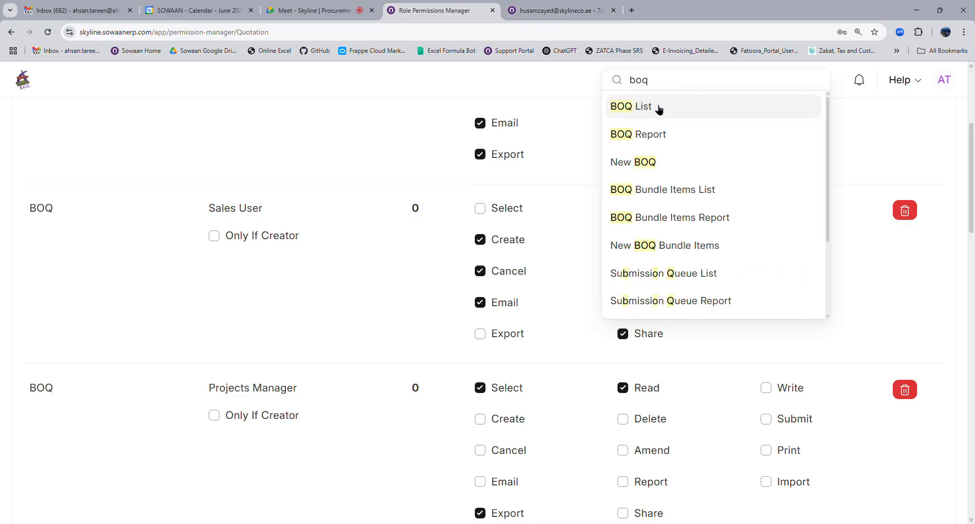
pyautogui.click(659, 107)
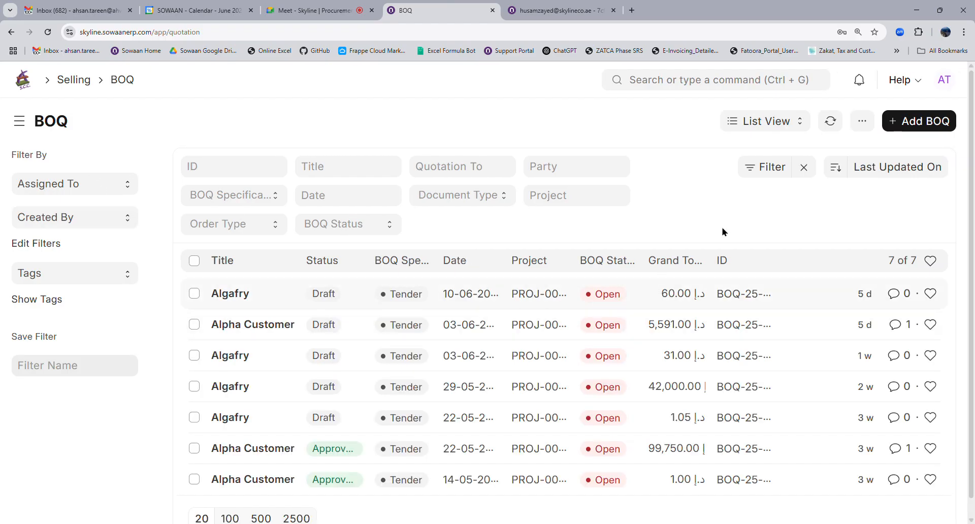
pyautogui.click(805, 167)
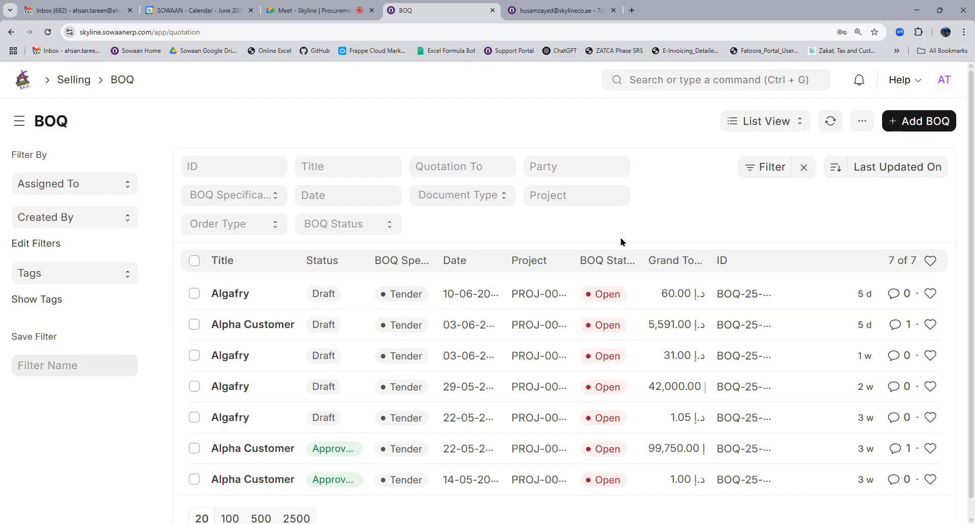
pyautogui.click(230, 294)
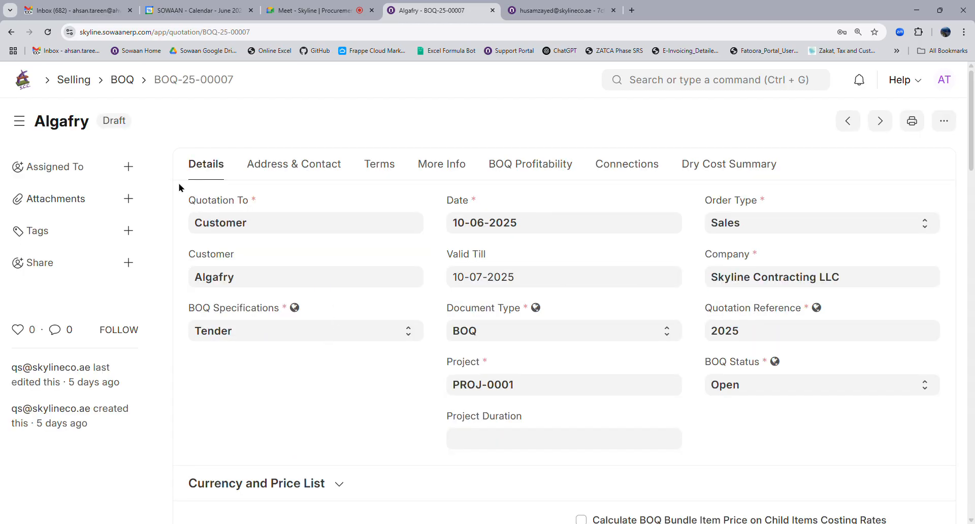
# Submit the draft BOQ so it moves to Pending for Approval.
pyautogui.scroll(-4, 610, 369)
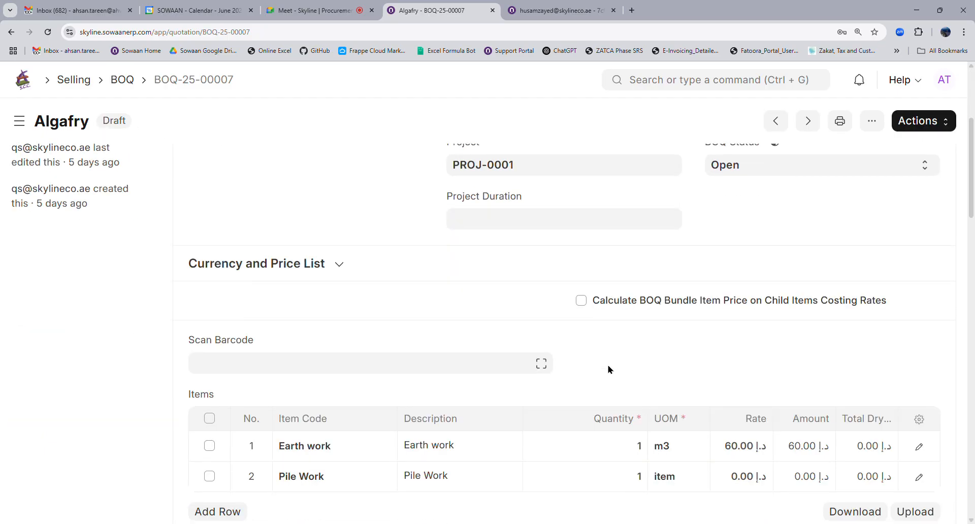
pyautogui.scroll(-4, 609, 370)
pyautogui.scroll(8, 853, 156)
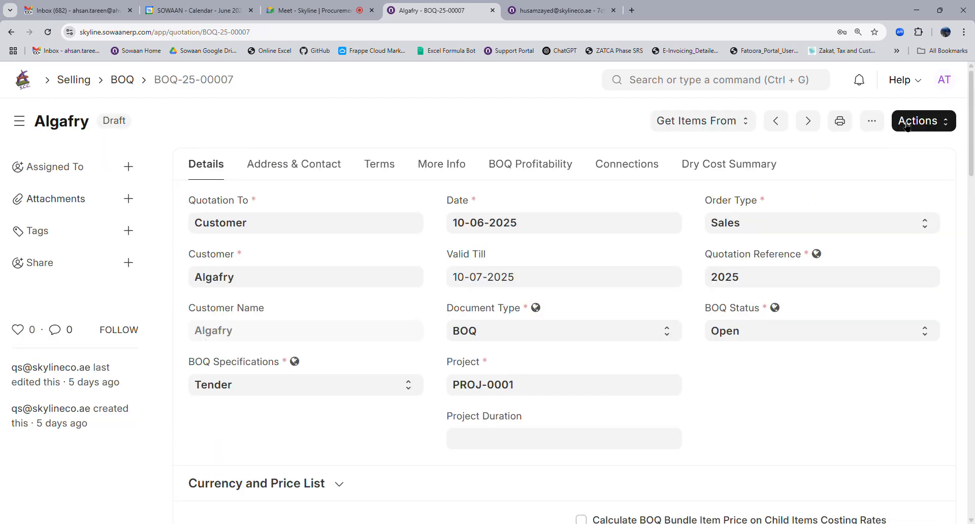
pyautogui.click(907, 125)
pyautogui.click(859, 155)
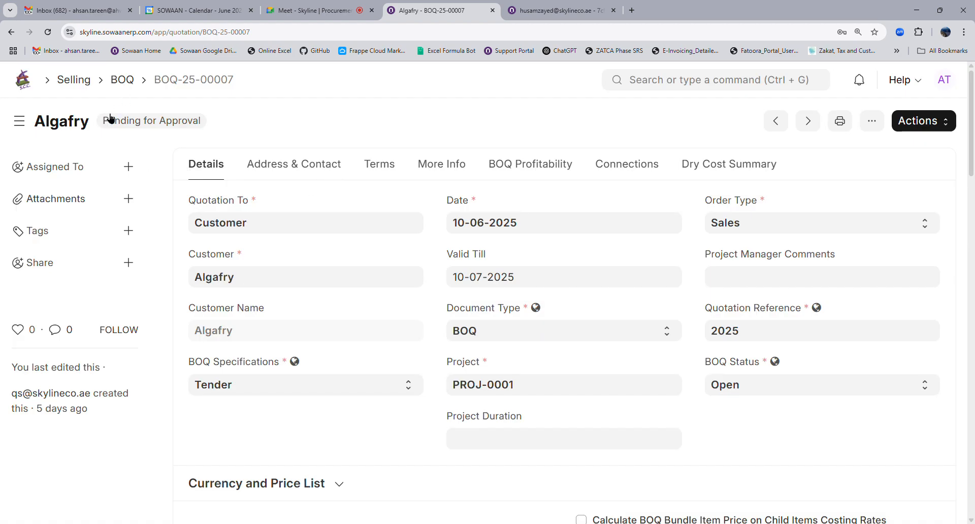
# Approve BOQ-25-00007 at both stages, then reload the BOQ list to show it Approved.
pyautogui.click(920, 121)
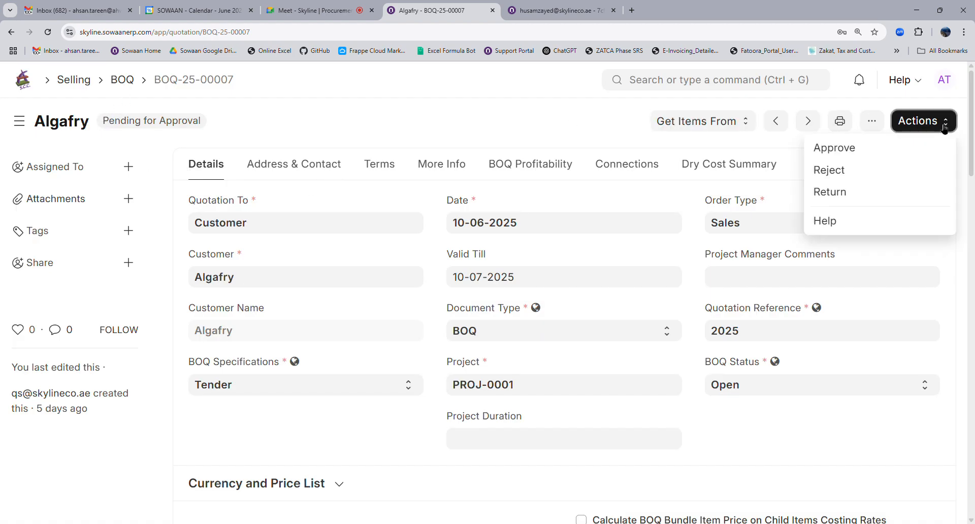
pyautogui.click(863, 153)
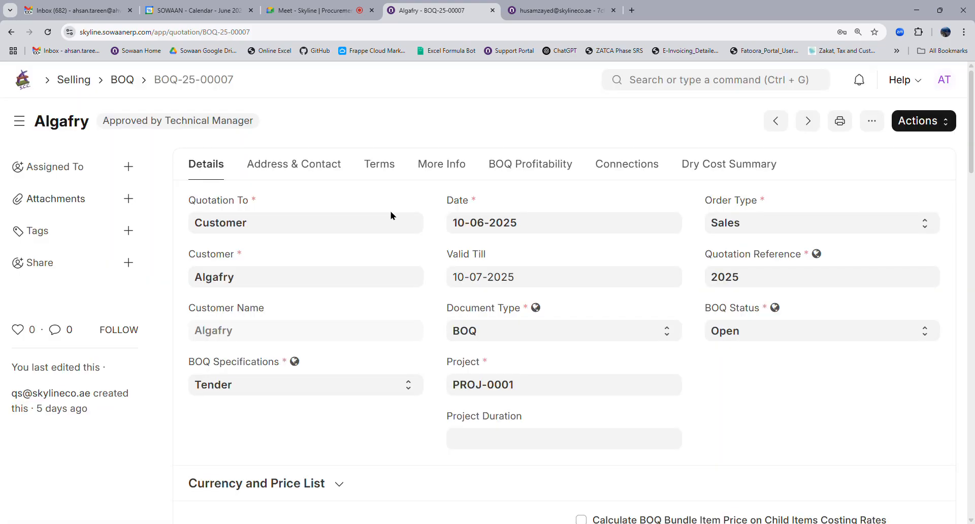
pyautogui.click(917, 122)
pyautogui.click(840, 149)
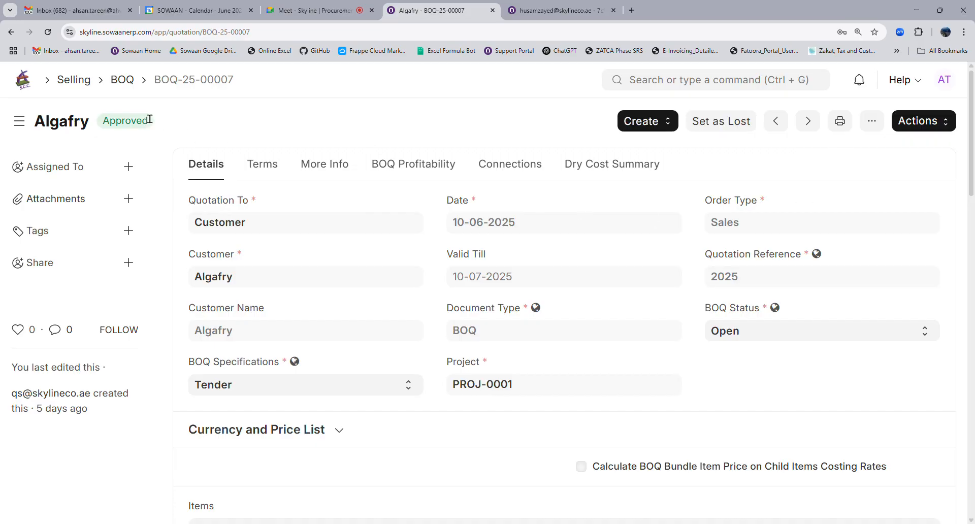
pyautogui.click(126, 84)
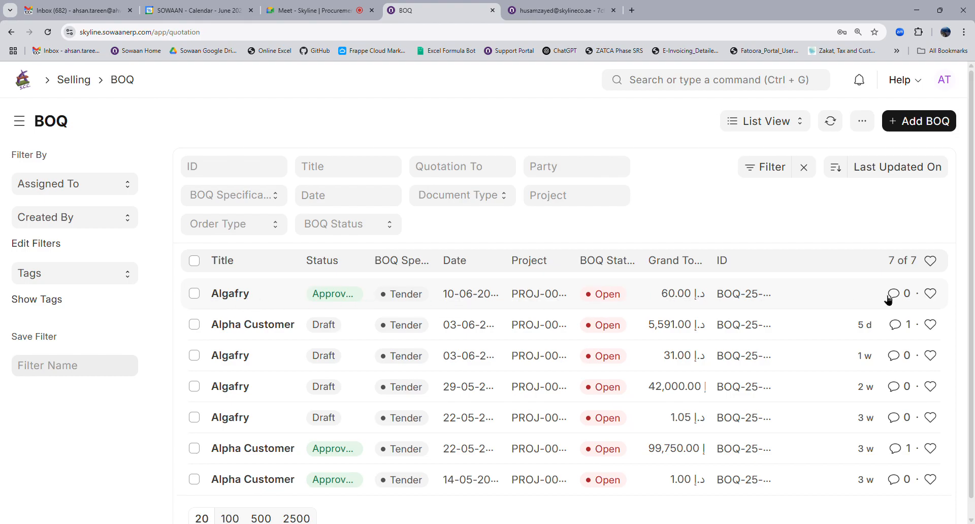
pyautogui.click(830, 121)
# Reopen the approved Algafry BOQ and look through the form.
pyautogui.click(243, 300)
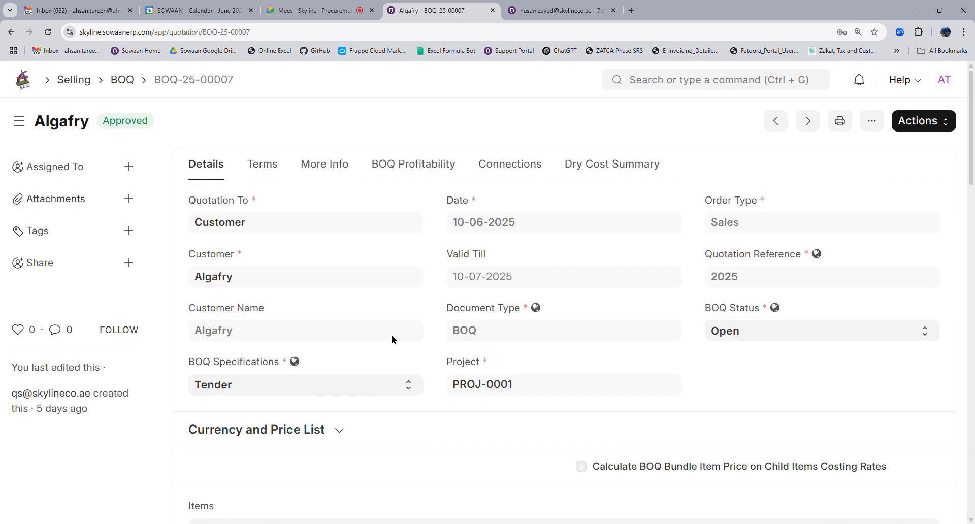
pyautogui.scroll(-4, 391, 339)
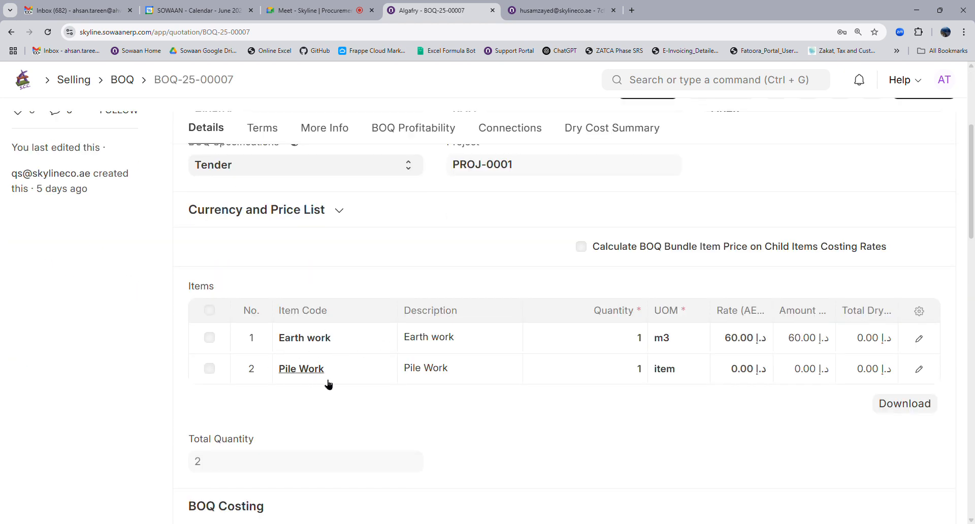
pyautogui.scroll(-12, 300, 368)
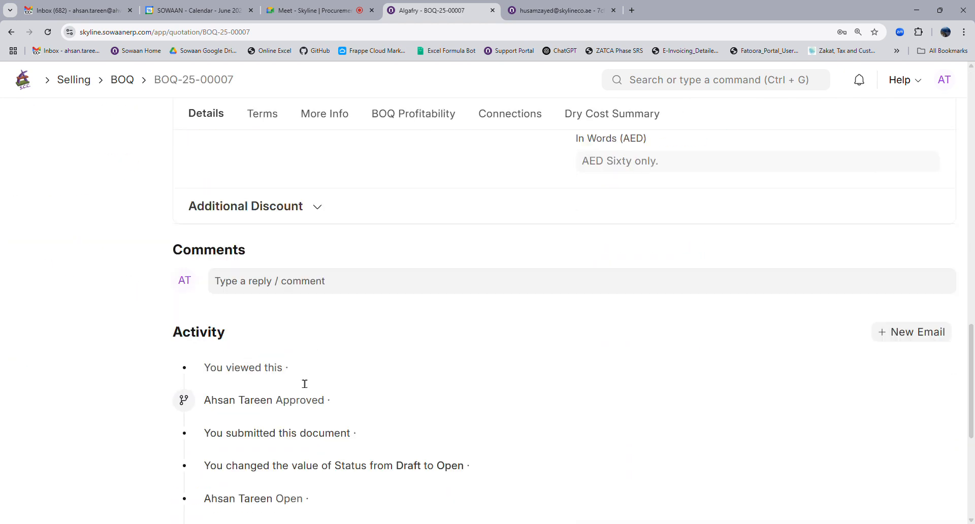
pyautogui.scroll(3, 305, 383)
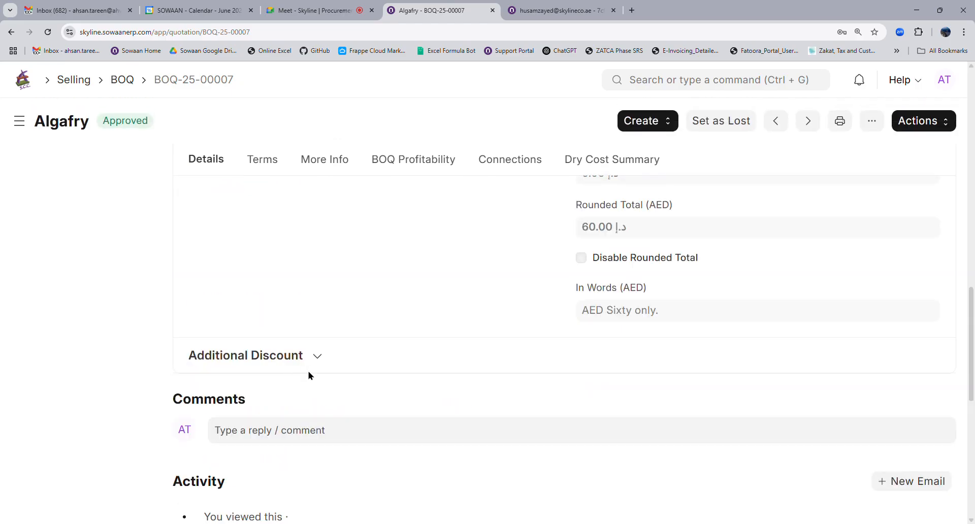
pyautogui.scroll(-4, 310, 378)
pyautogui.scroll(15, 312, 380)
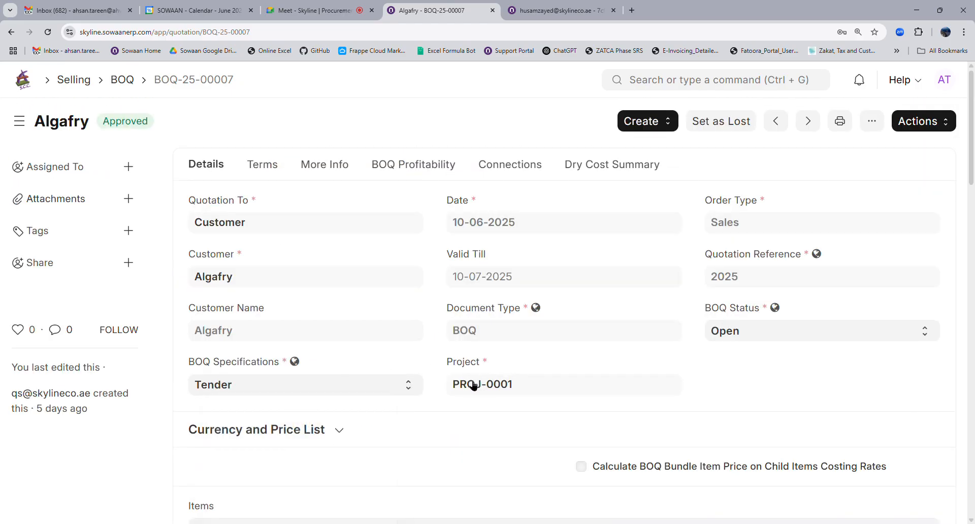
pyautogui.scroll(-9, 386, 340)
pyautogui.scroll(4, 360, 323)
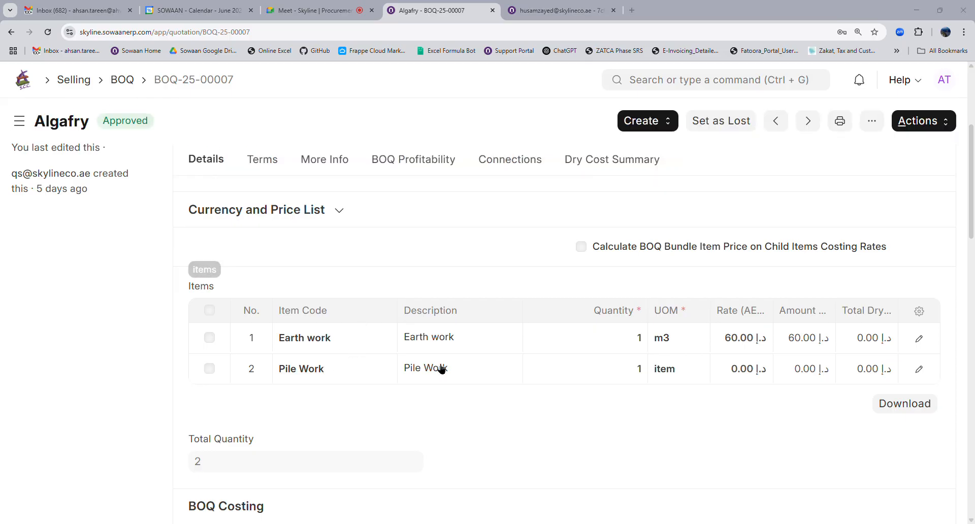
pyautogui.hotkey('alt', 'Tab')
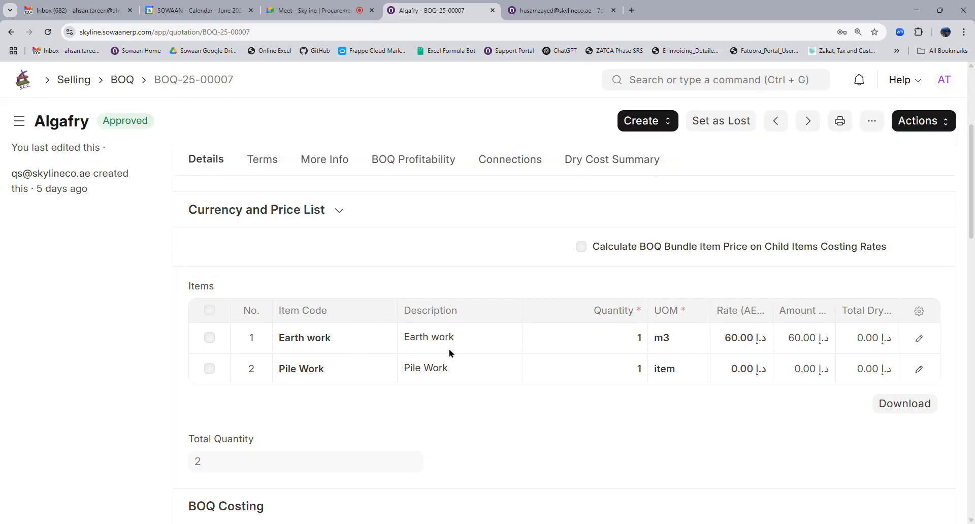
pyautogui.hotkey('alt', 'Tab')
pyautogui.scroll(5, 614, 201)
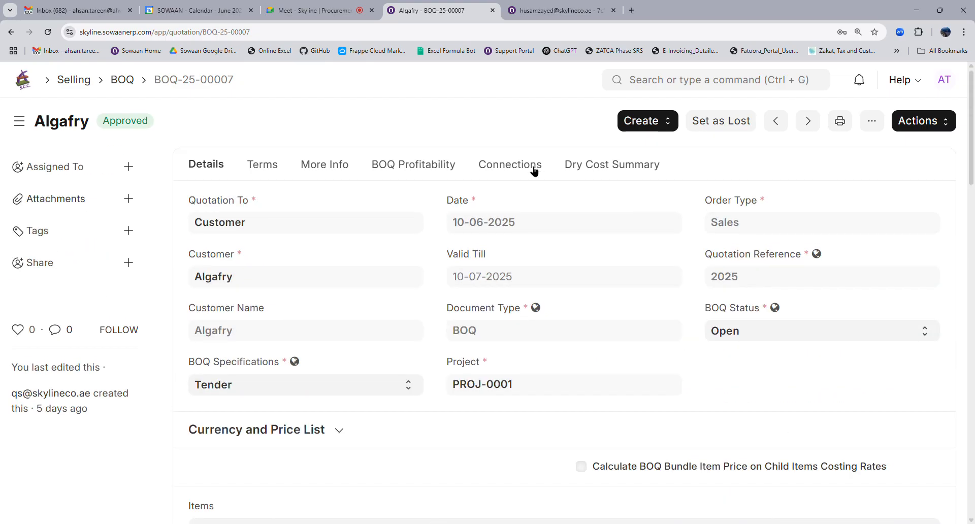
# Check the More Info, Additional Info, Actions menu and Lost Reasons, then start a command search.
pyautogui.click(332, 173)
pyautogui.click(273, 279)
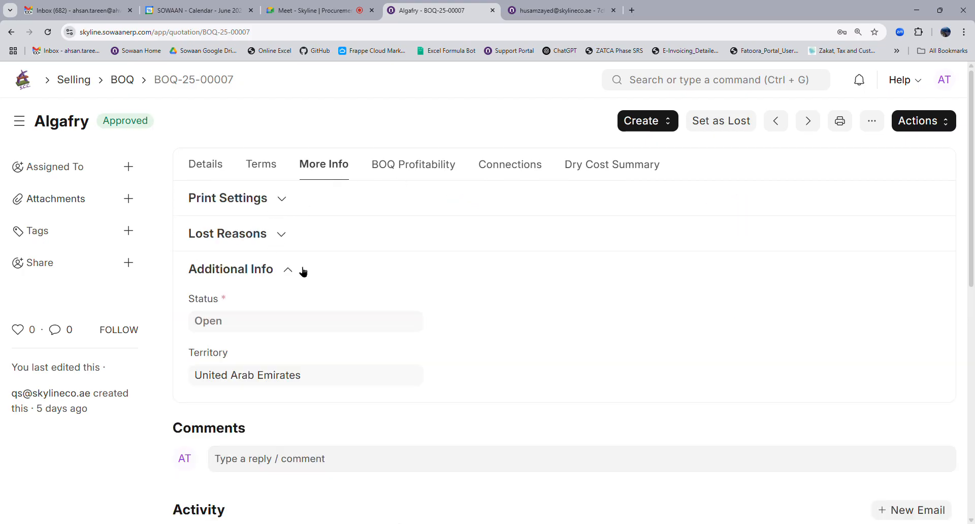
pyautogui.click(919, 120)
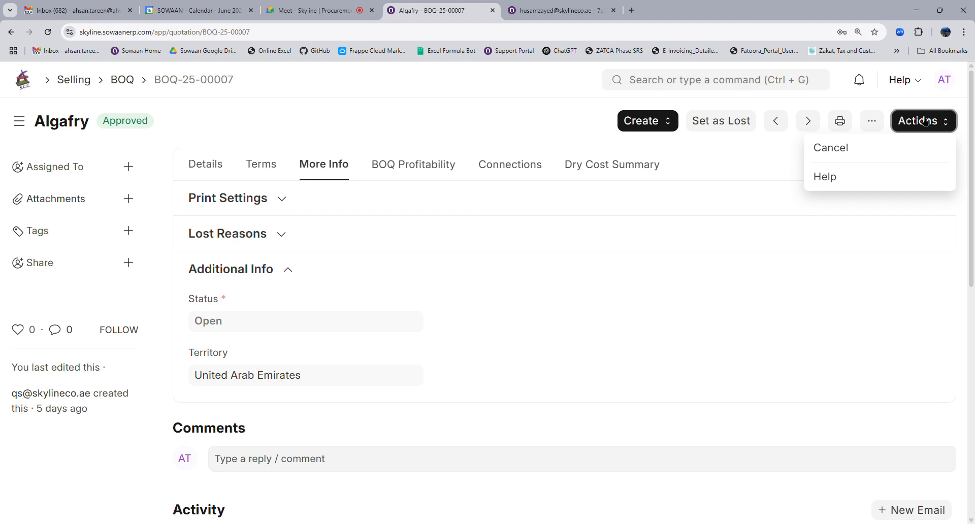
pyautogui.click(639, 227)
pyautogui.click(691, 86)
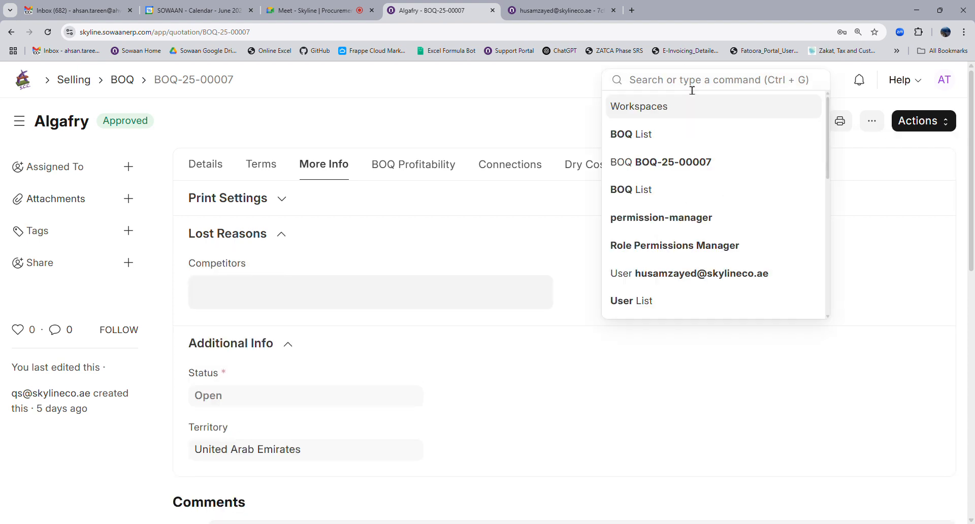
# Open the BOQ workflow from the Workflow list and review its eight states and transition rules.
pyautogui.write('work')
pyautogui.click(675, 104)
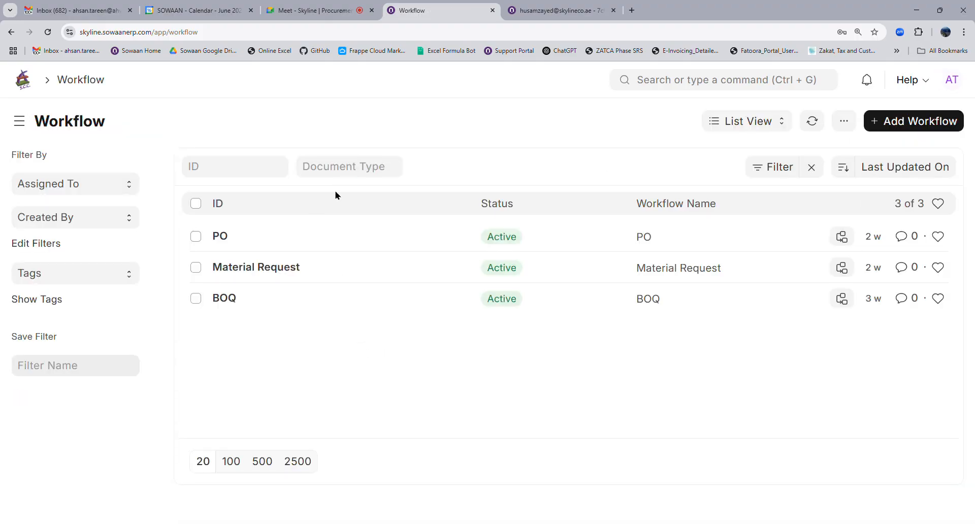
pyautogui.click(264, 301)
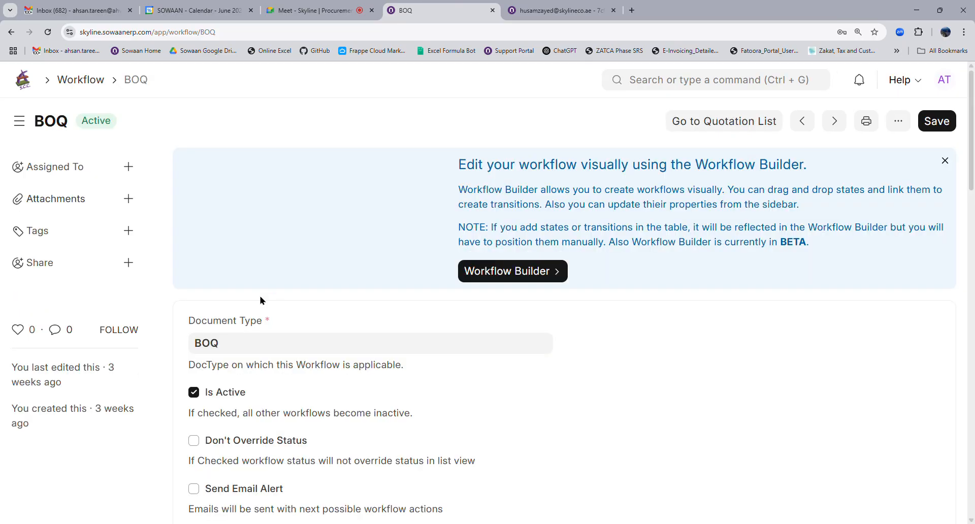
pyautogui.scroll(-10, 401, 361)
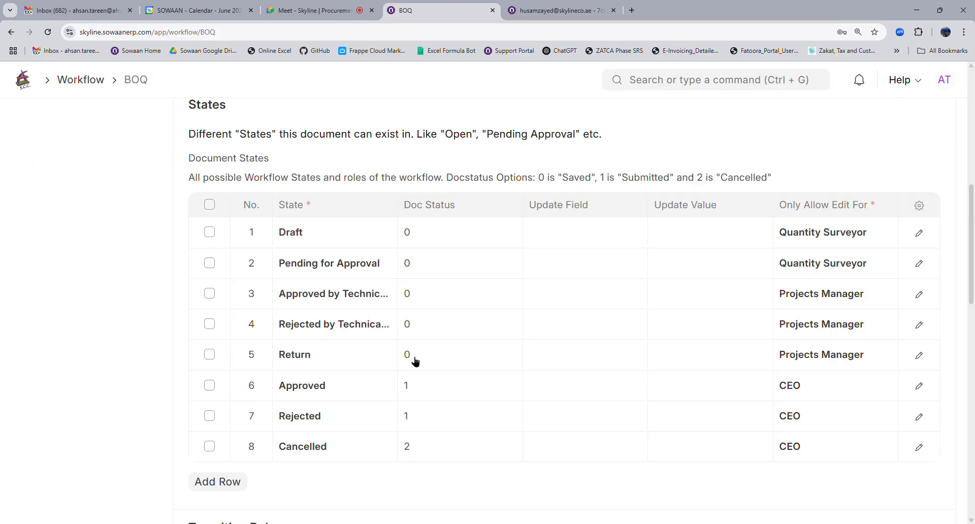
pyautogui.scroll(-14, 415, 360)
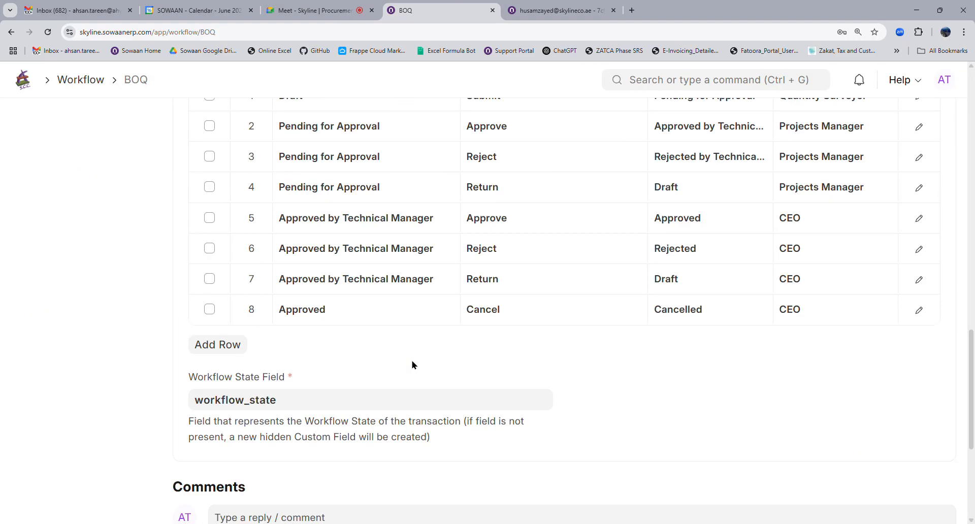
pyautogui.scroll(20, 412, 363)
pyautogui.scroll(3, 412, 363)
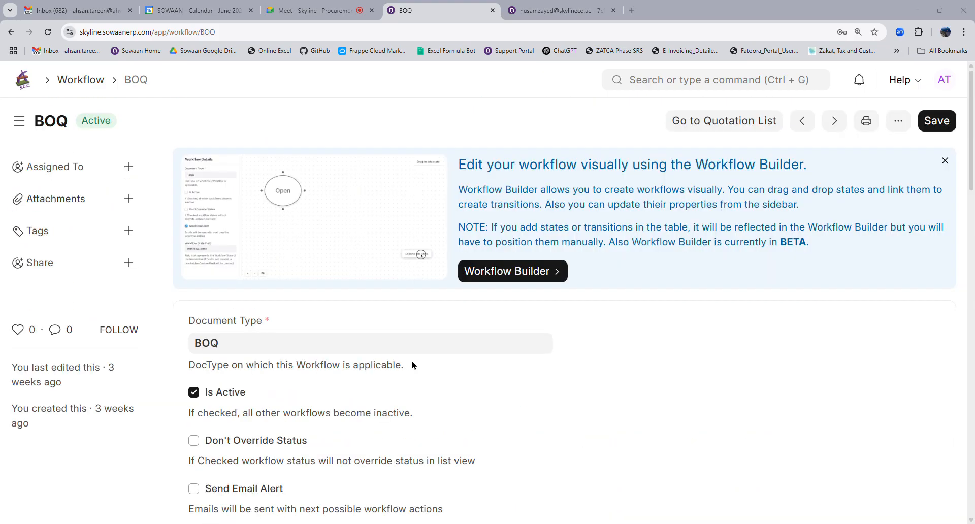
pyautogui.press('alt')
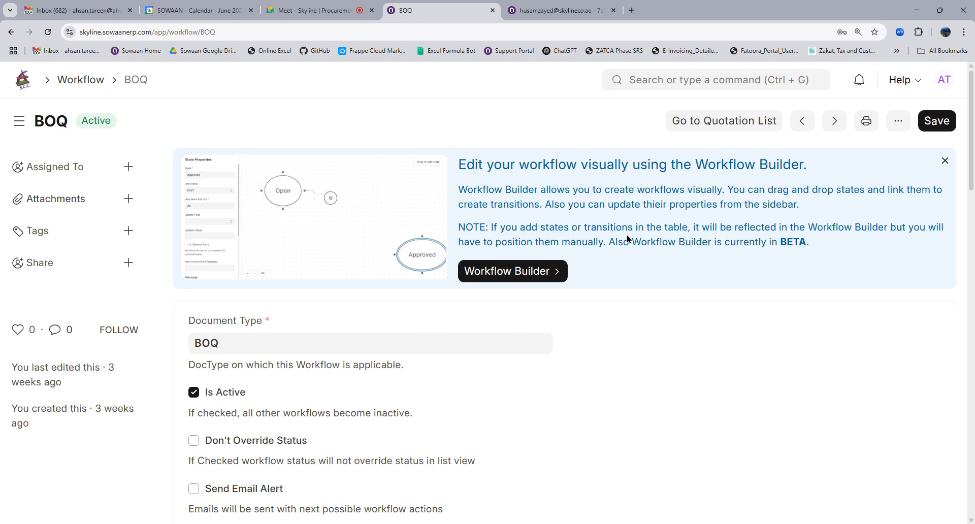
# Enable Maintain Stock on item Pile Work, save it, and show its Inventory tab.
pyautogui.click(28, 81)
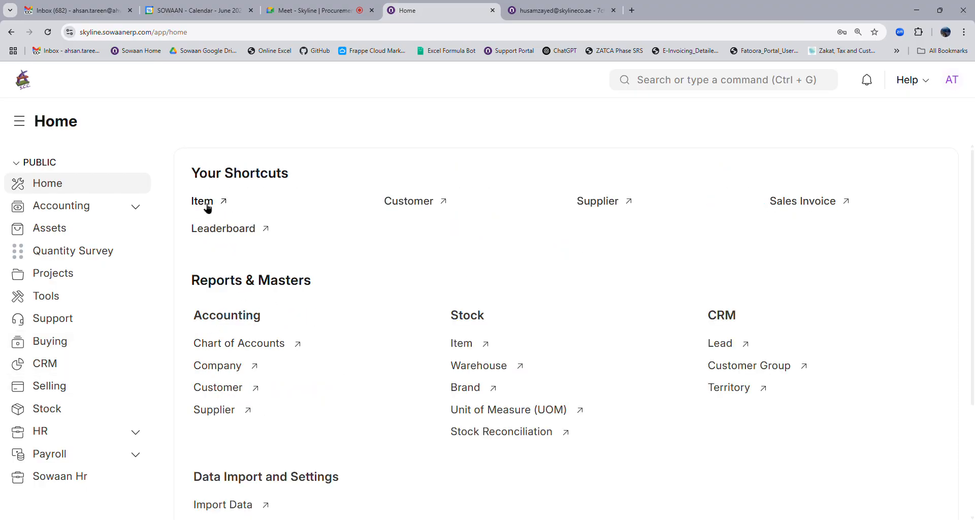
pyautogui.click(207, 206)
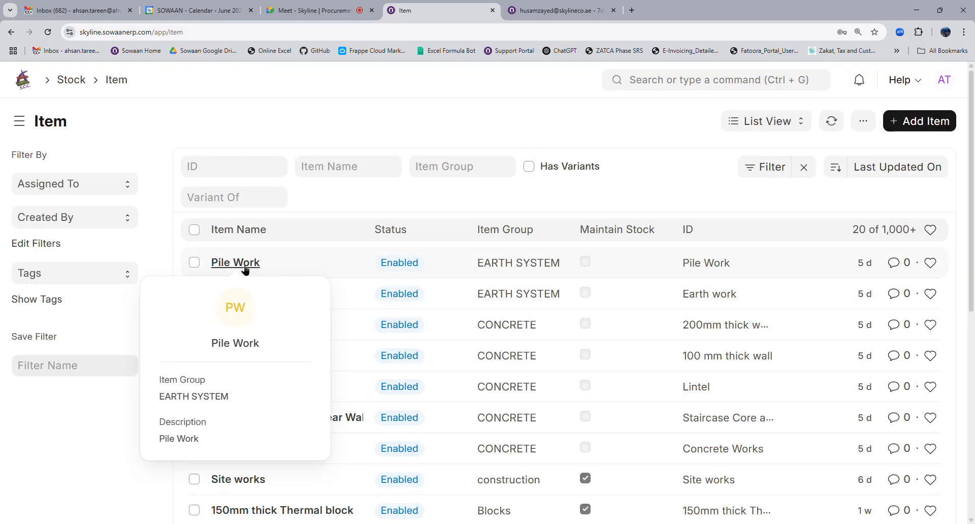
pyautogui.click(244, 272)
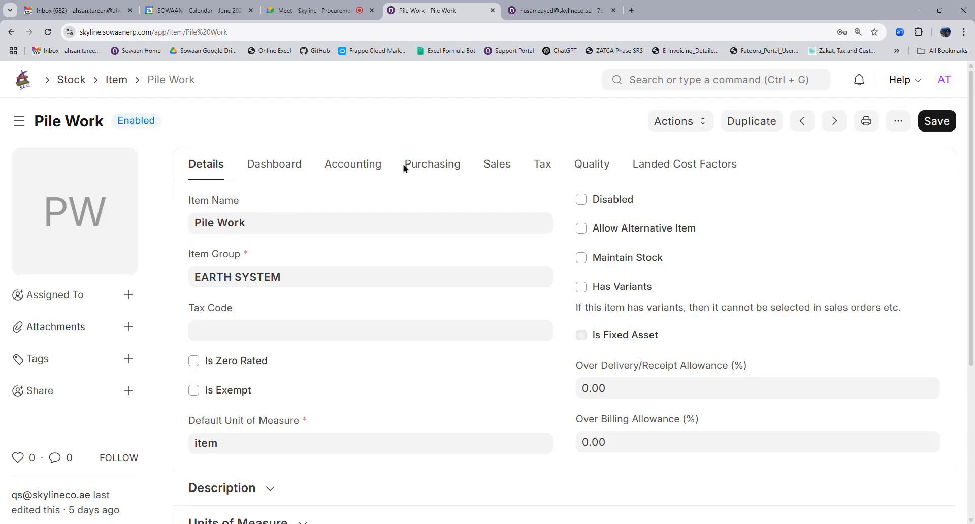
pyautogui.click(606, 262)
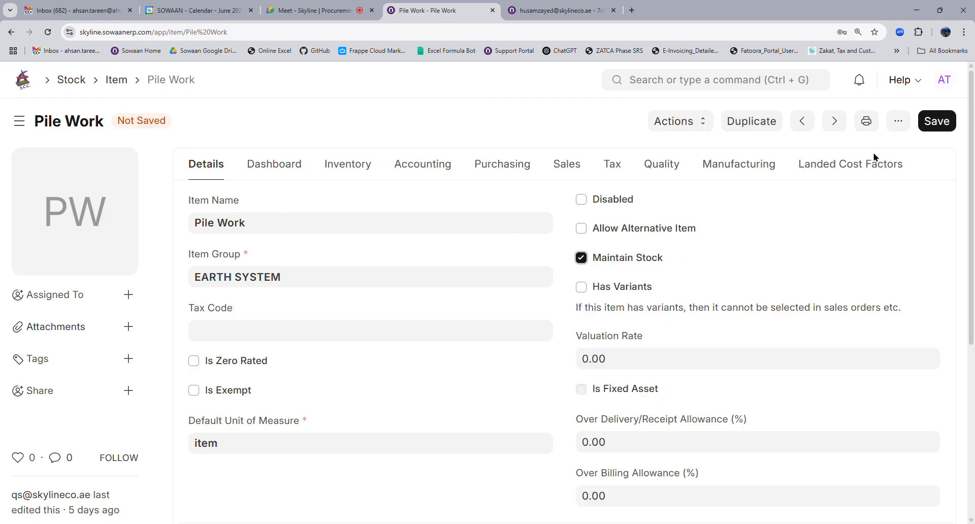
pyautogui.click(936, 121)
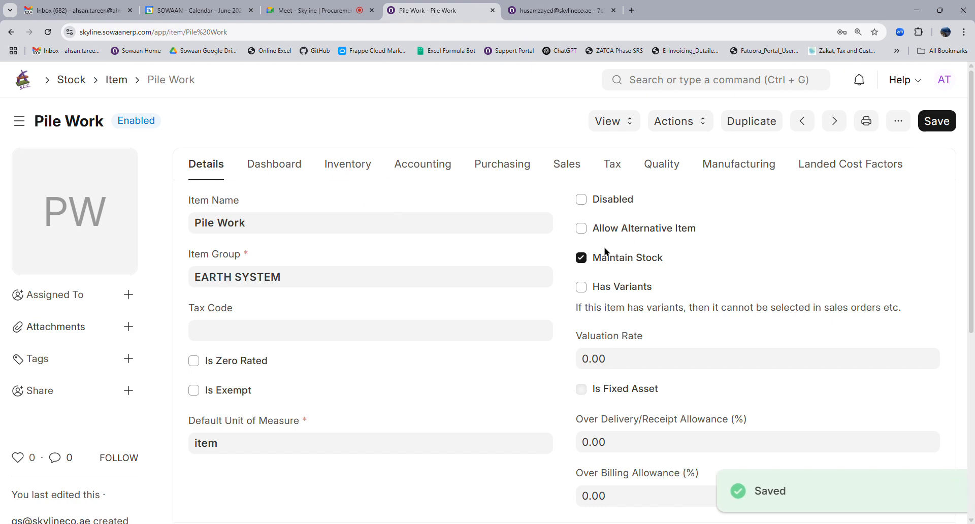
pyautogui.click(336, 167)
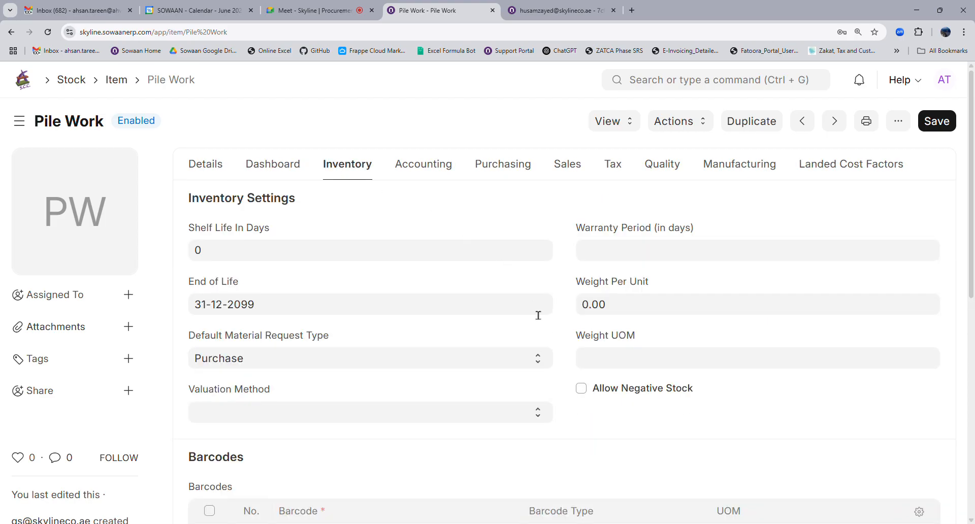
# Add barcode 12345678 in a new Barcodes row and save the Pile Work item.
pyautogui.scroll(-4, 340, 320)
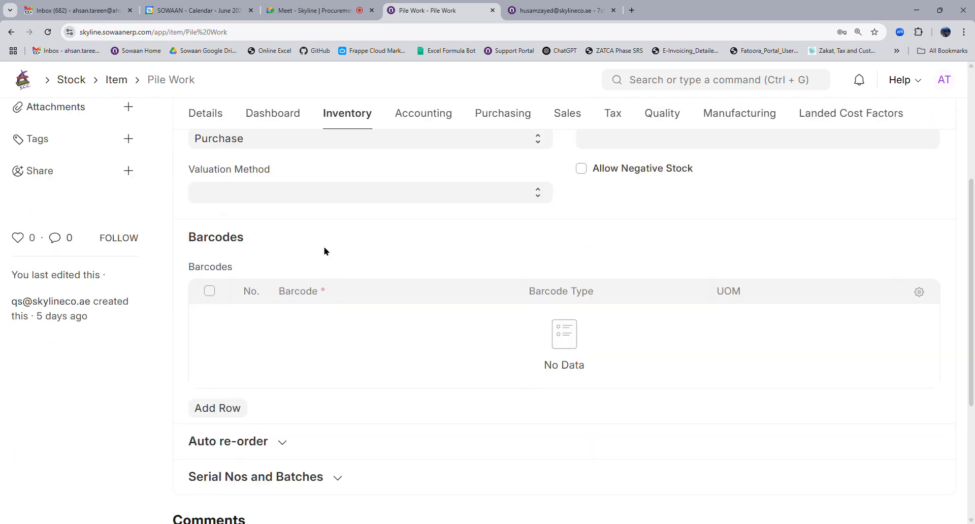
pyautogui.click(218, 408)
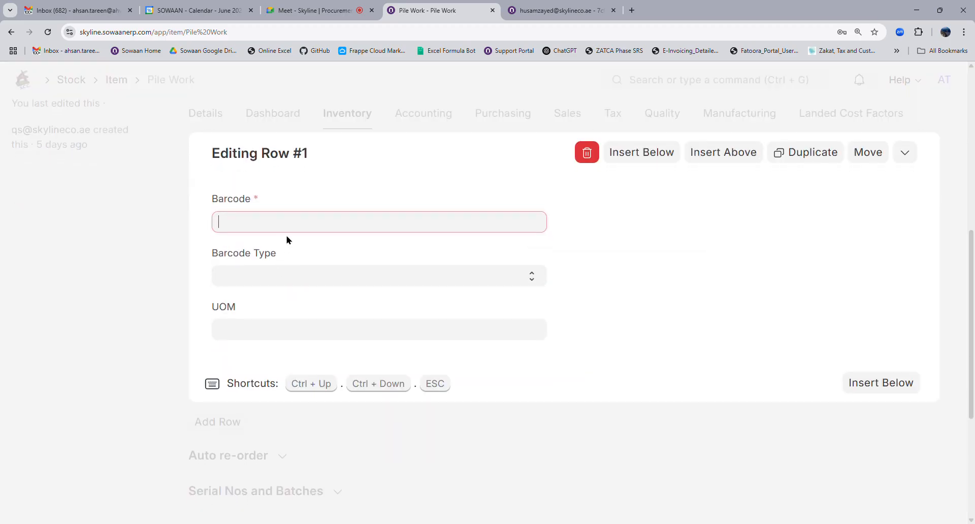
pyautogui.write('12345678')
pyautogui.click(167, 265)
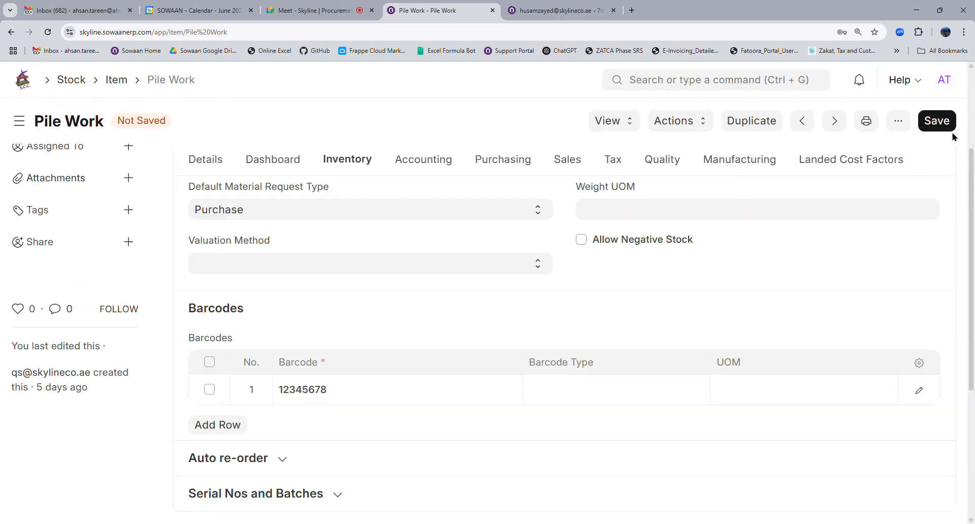
pyautogui.hotkey('ctrl', 's')
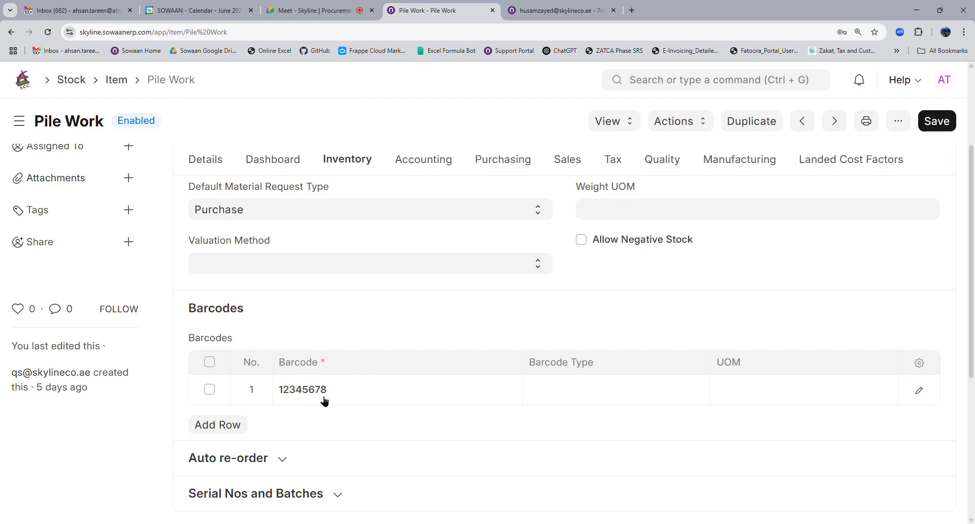
# Save the Pile Work item again so barcode 12345678 is recorded.
pyautogui.press('alt')
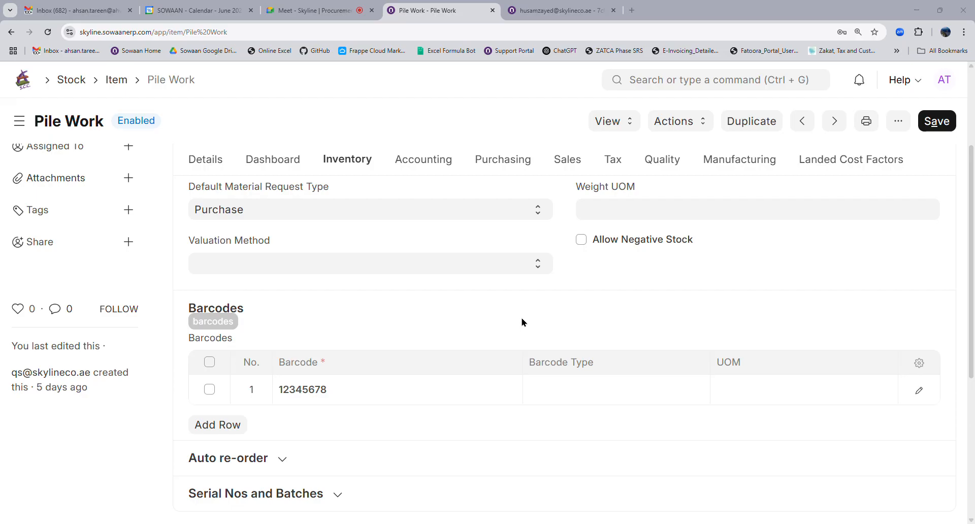
pyautogui.hotkey('ctrl', 's')
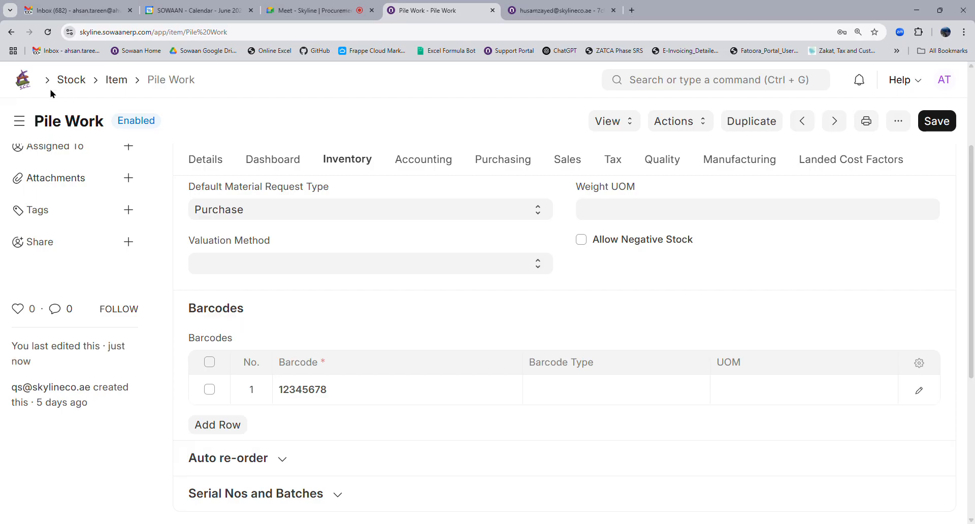
# Return to Home and open the Quantity Survey workspace.
pyautogui.click(32, 84)
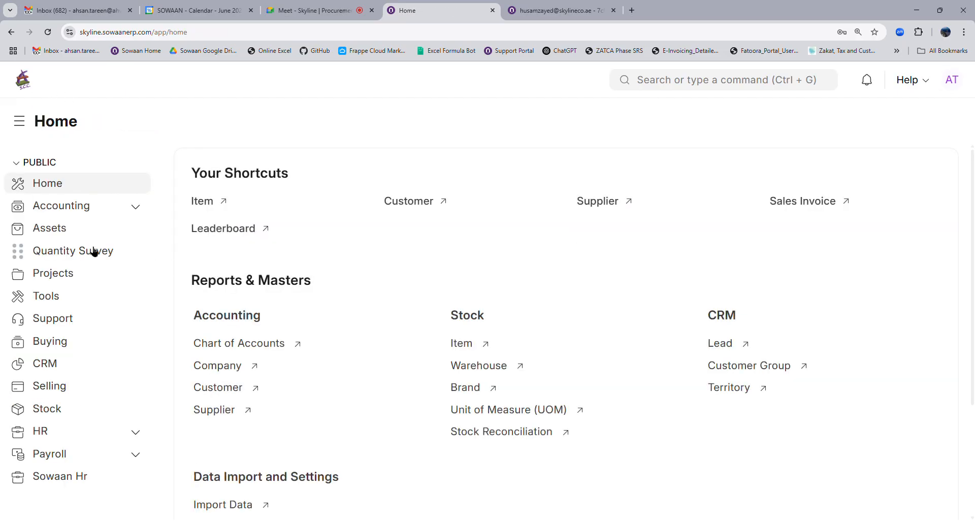
pyautogui.click(93, 251)
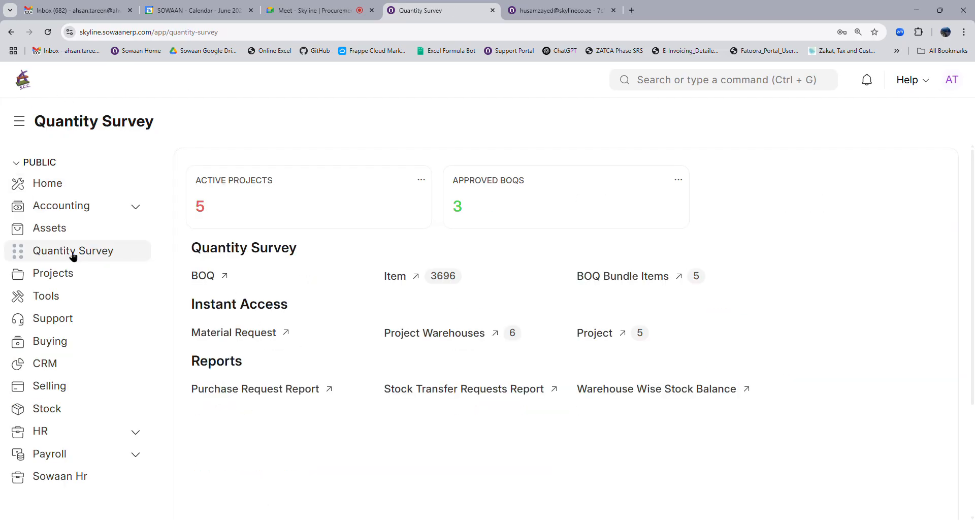
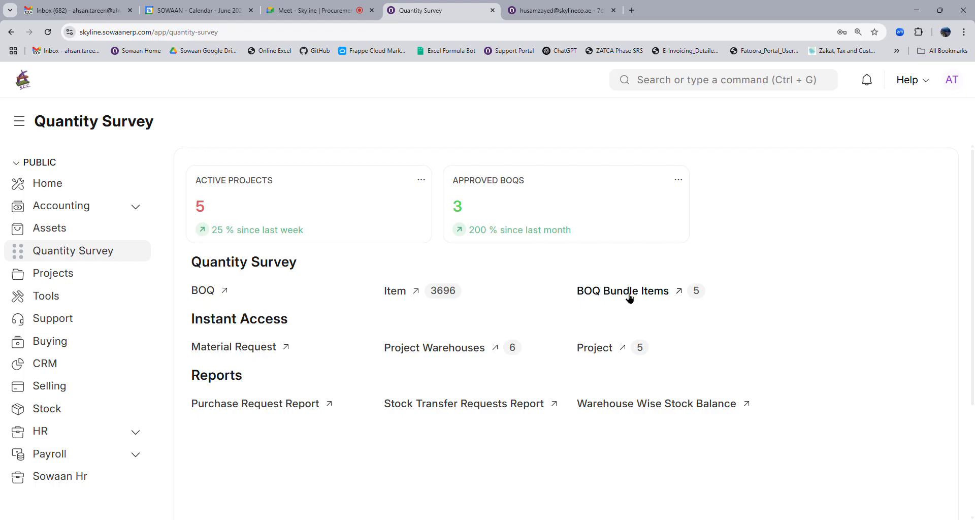
# Open the Lintel record from the BOQ Bundle Items list.
pyautogui.click(631, 299)
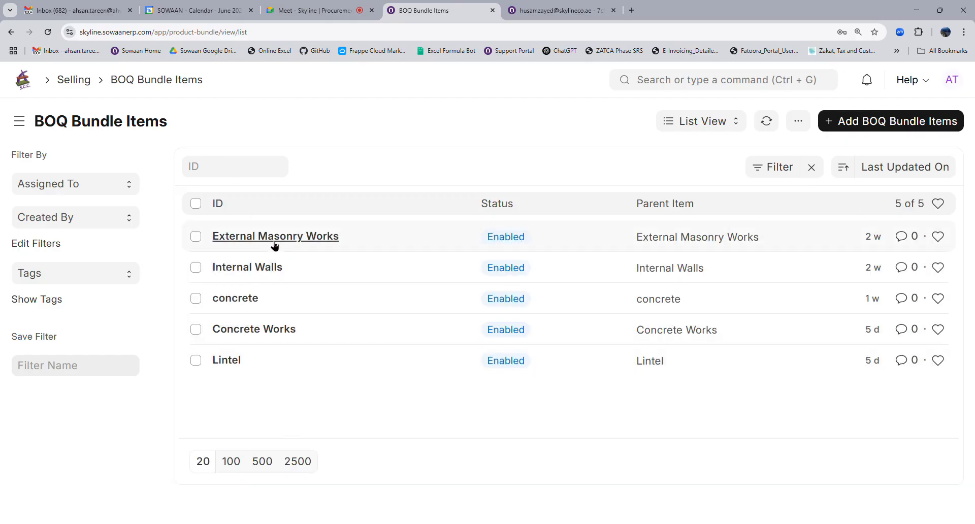
pyautogui.click(239, 364)
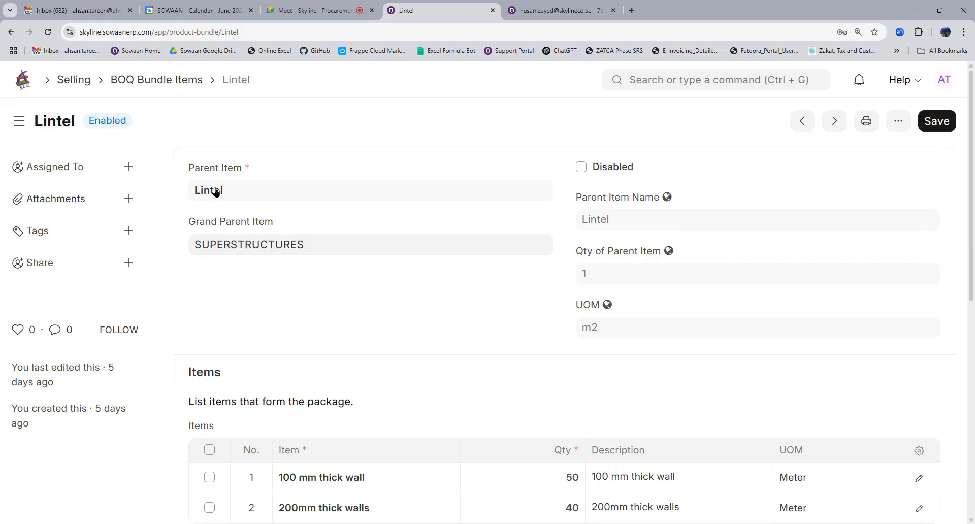
# Check the Lintel items table (100 mm thick wall 50, 200mm thick walls 40), then go Home.
pyautogui.moveTo(213, 191)
pyautogui.scroll(-4, 431, 294)
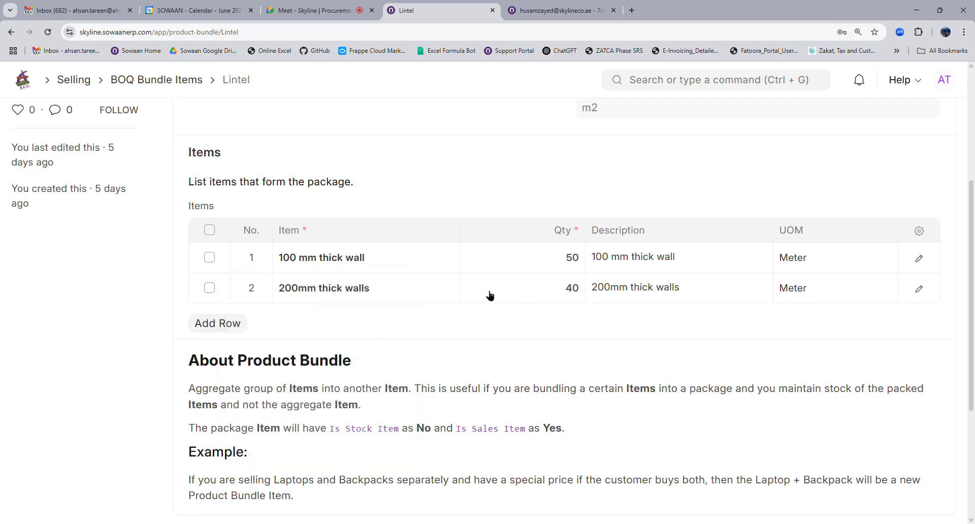
pyautogui.scroll(4, 475, 296)
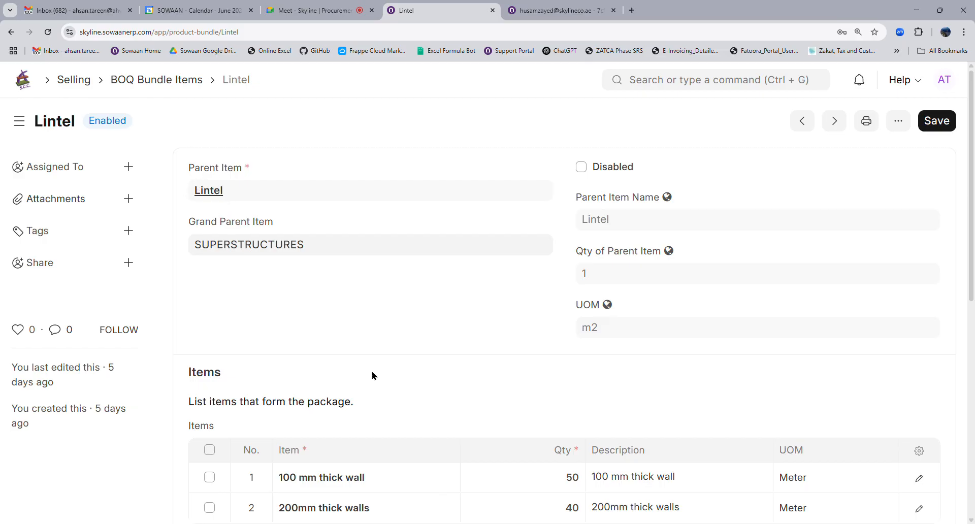
pyautogui.scroll(-4, 372, 374)
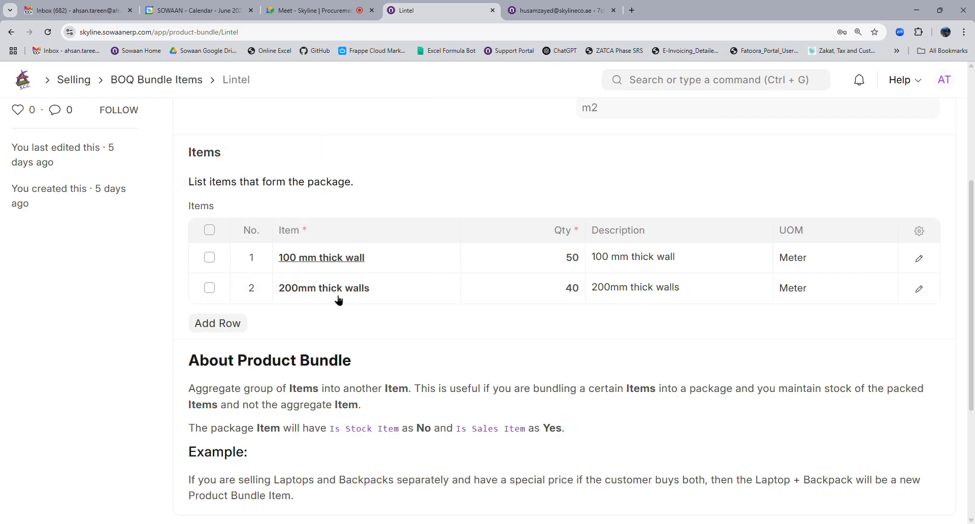
pyautogui.scroll(4, 338, 284)
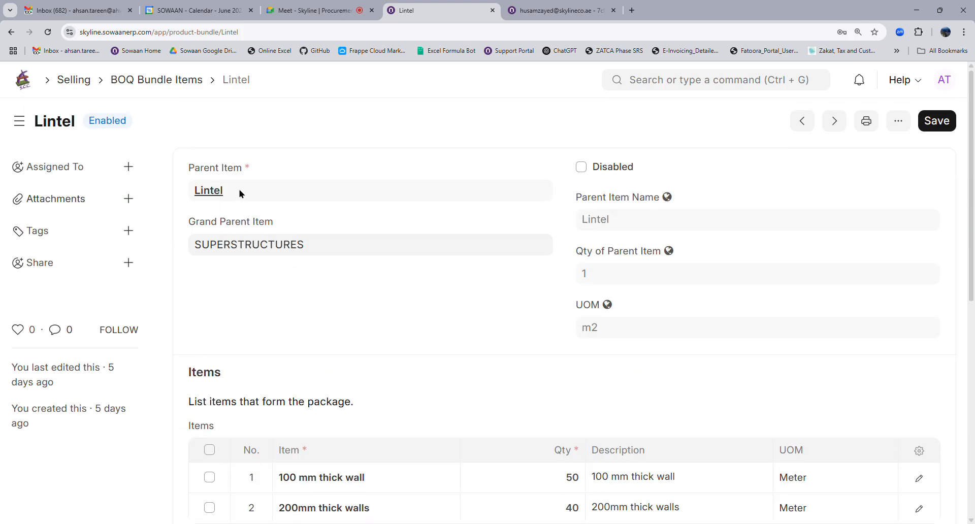
pyautogui.scroll(-4, 269, 244)
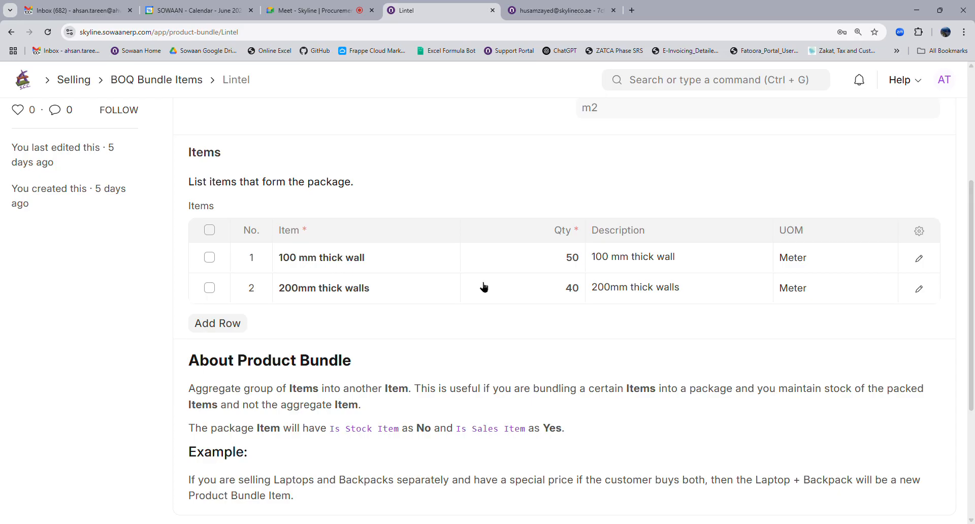
pyautogui.scroll(4, 484, 287)
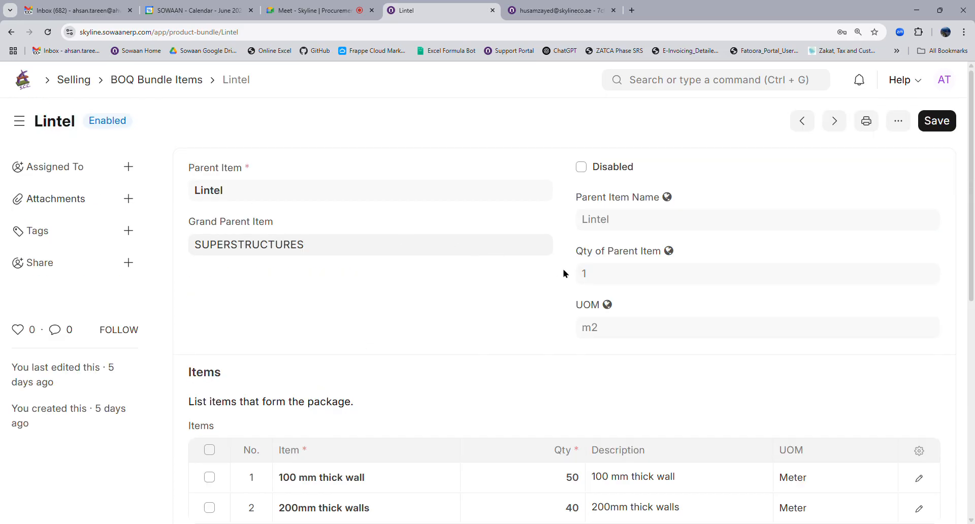
pyautogui.scroll(-4, 607, 274)
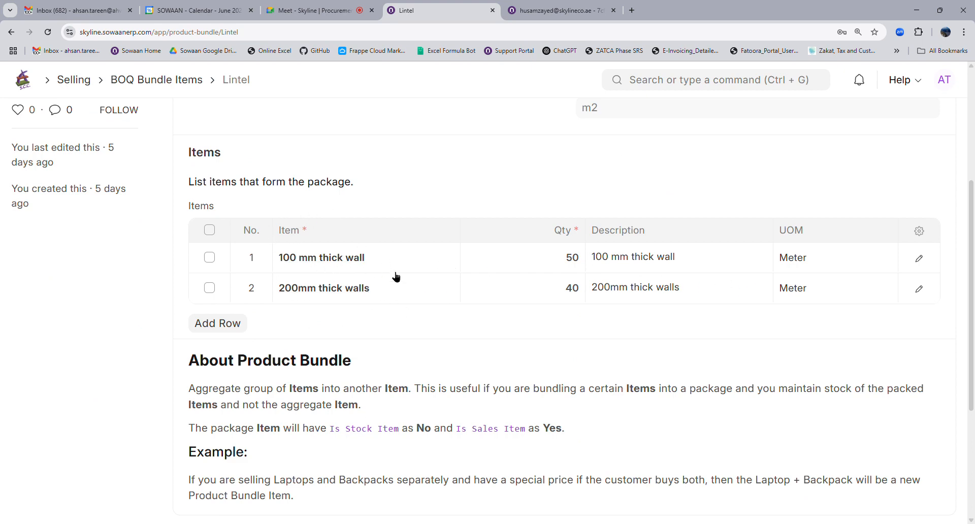
pyautogui.scroll(5, 337, 294)
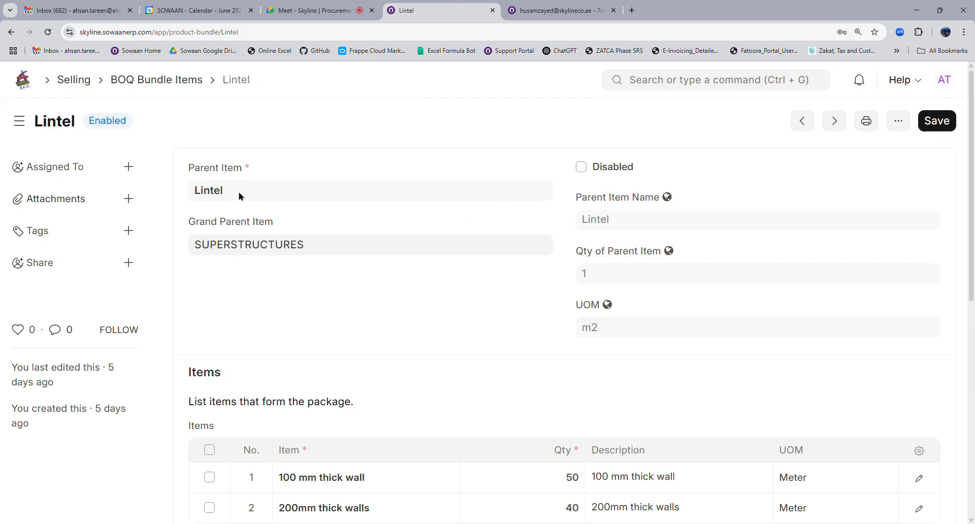
pyautogui.click(23, 80)
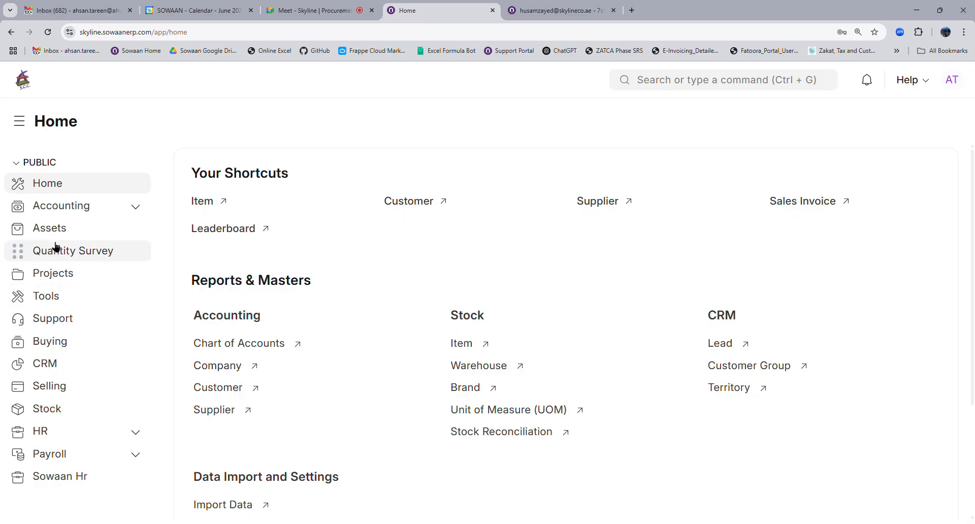
# Open purchase request MAT-MR-2025-00005 from Quantity Survey's Material Request list and select all item rows.
pyautogui.click(55, 249)
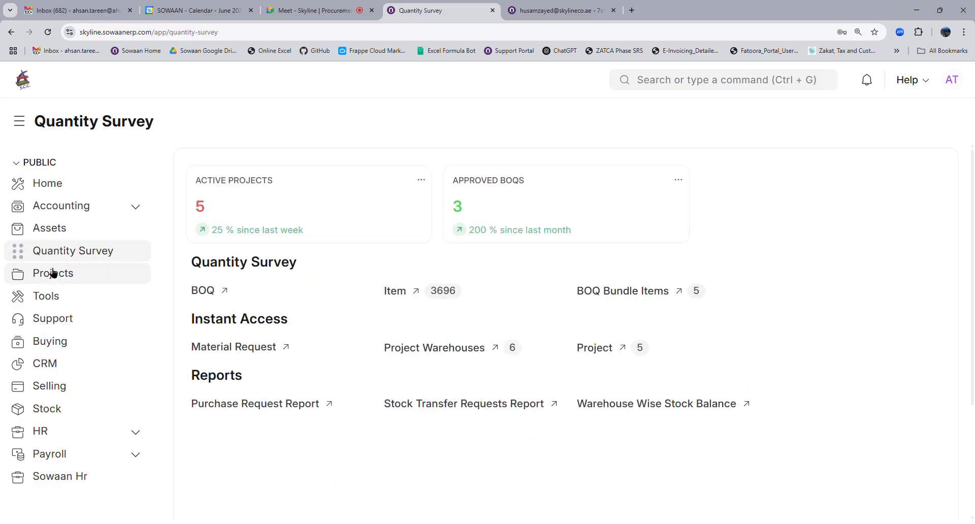
pyautogui.click(220, 349)
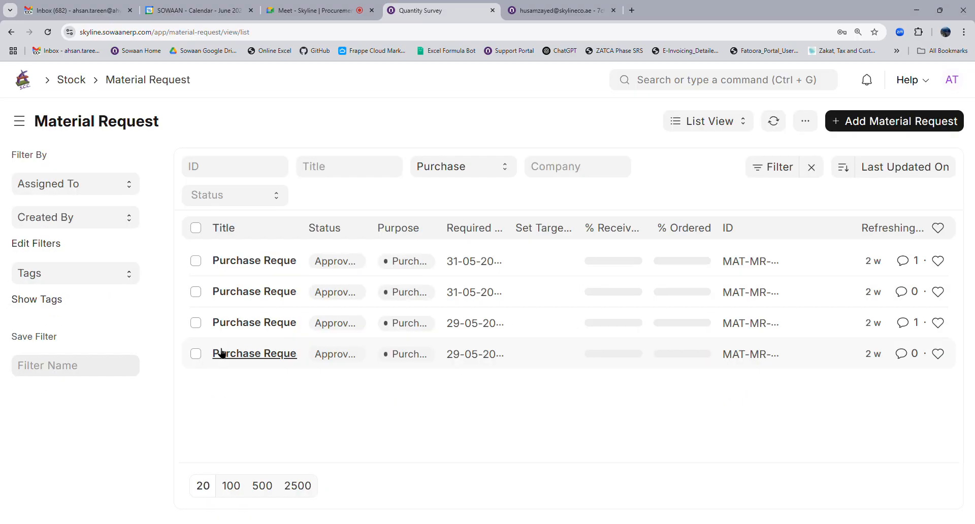
pyautogui.click(297, 259)
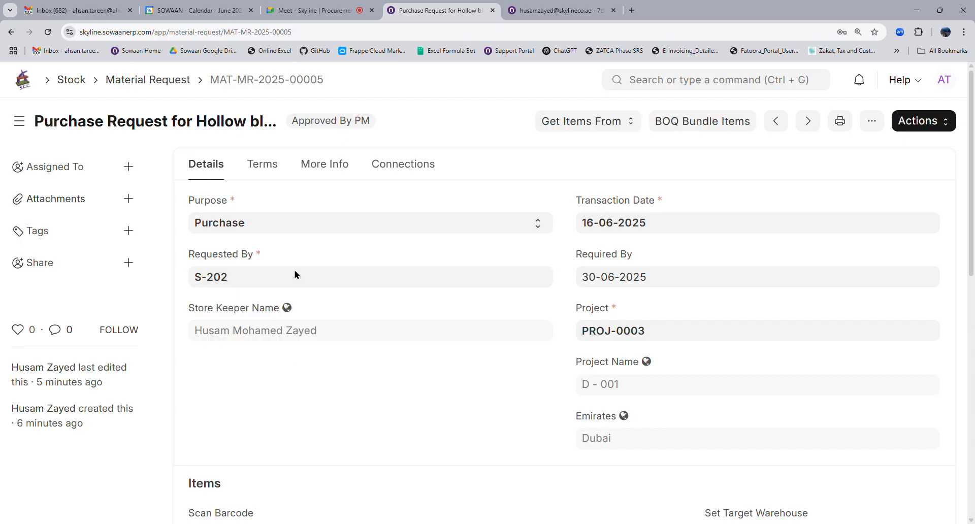
pyautogui.scroll(-4, 448, 378)
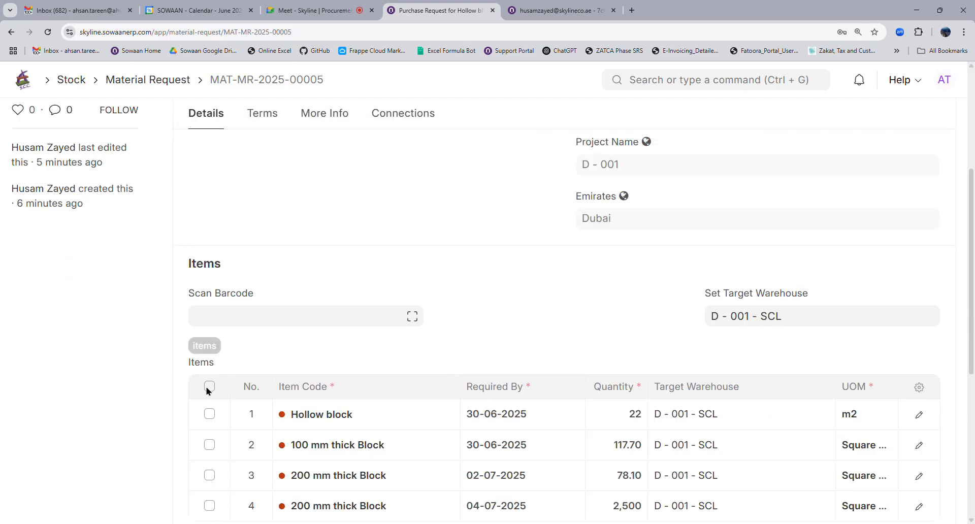
pyautogui.click(208, 387)
pyautogui.scroll(-4, 213, 378)
# Delete the selected item rows and open the Get Items From > BOQ Bundle Items dialog.
pyautogui.click(202, 322)
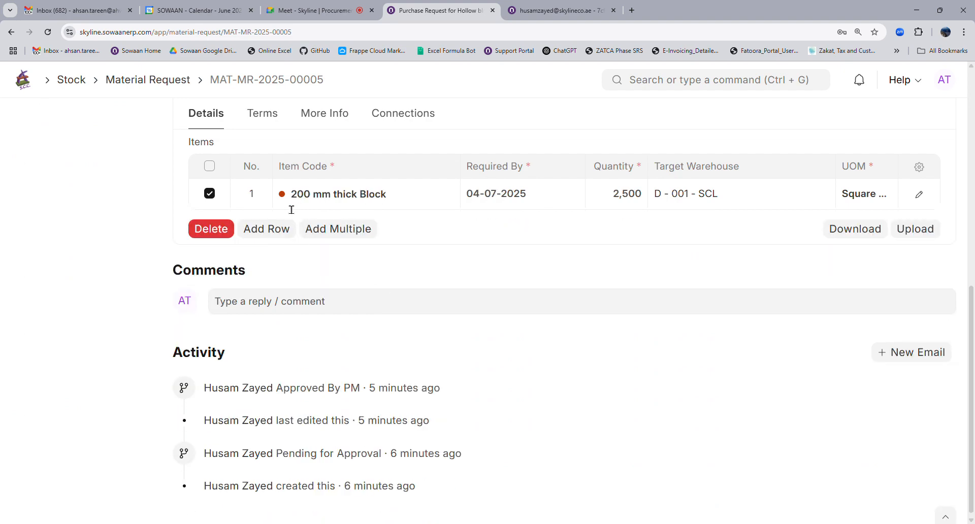
pyautogui.scroll(9, 461, 309)
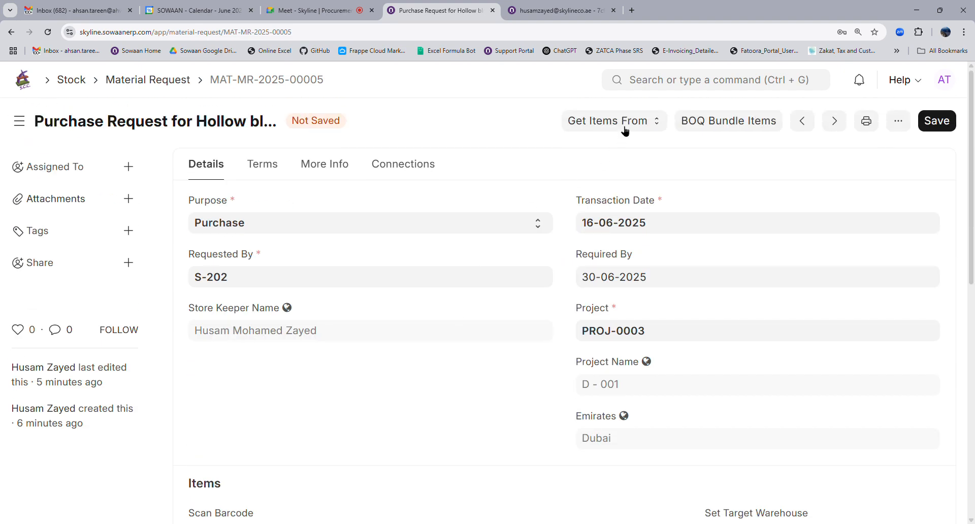
pyautogui.click(625, 131)
pyautogui.click(584, 193)
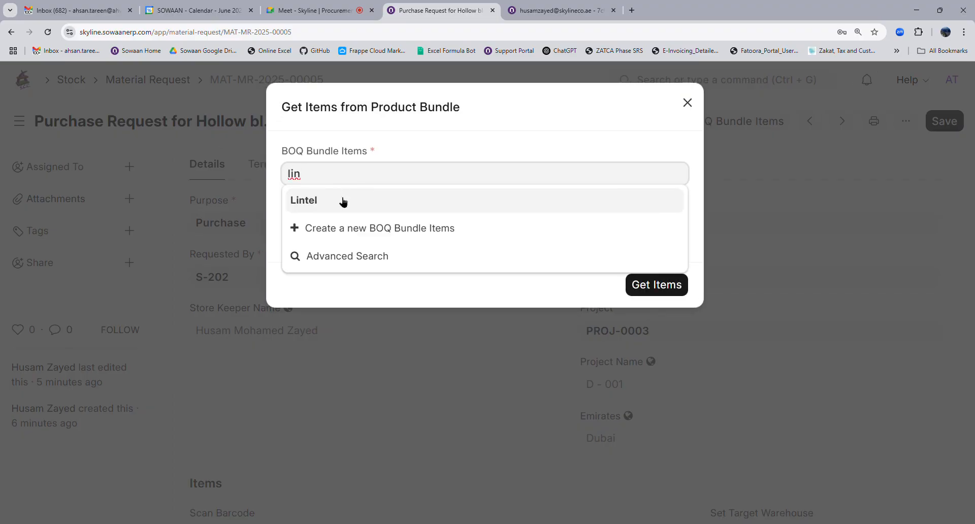
# Pull the Lintel bundle into the request, yielding 100 mm thick wall 50 and 200mm thick walls 40.
pyautogui.click(341, 197)
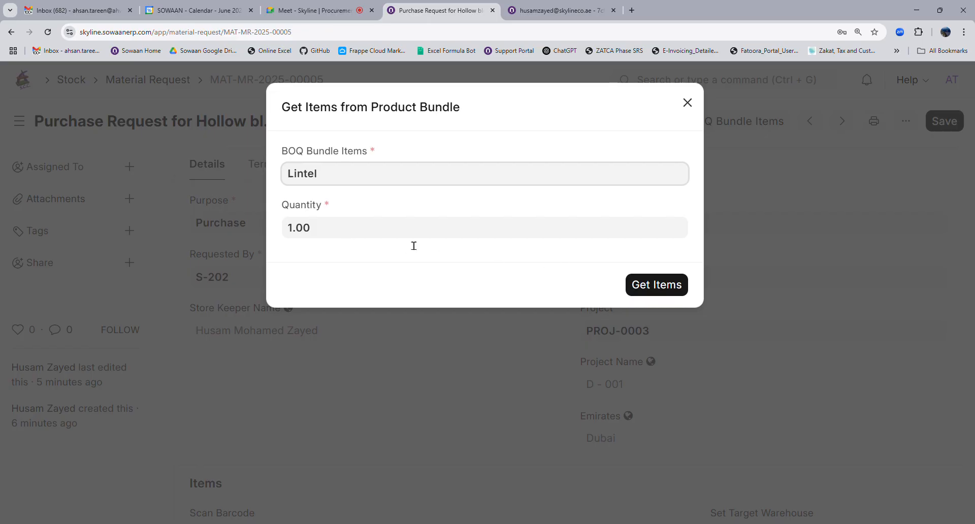
pyautogui.click(635, 286)
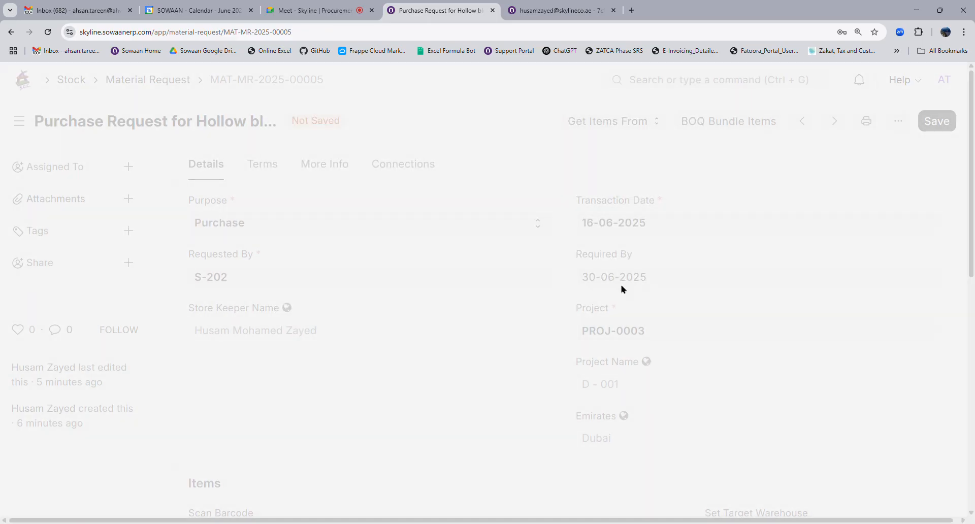
pyautogui.scroll(-3, 523, 335)
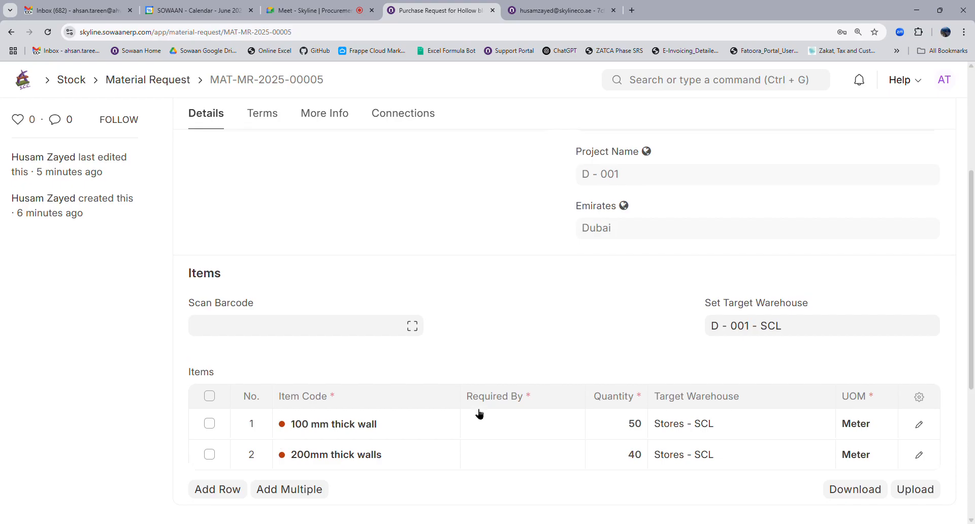
pyautogui.scroll(4, 478, 411)
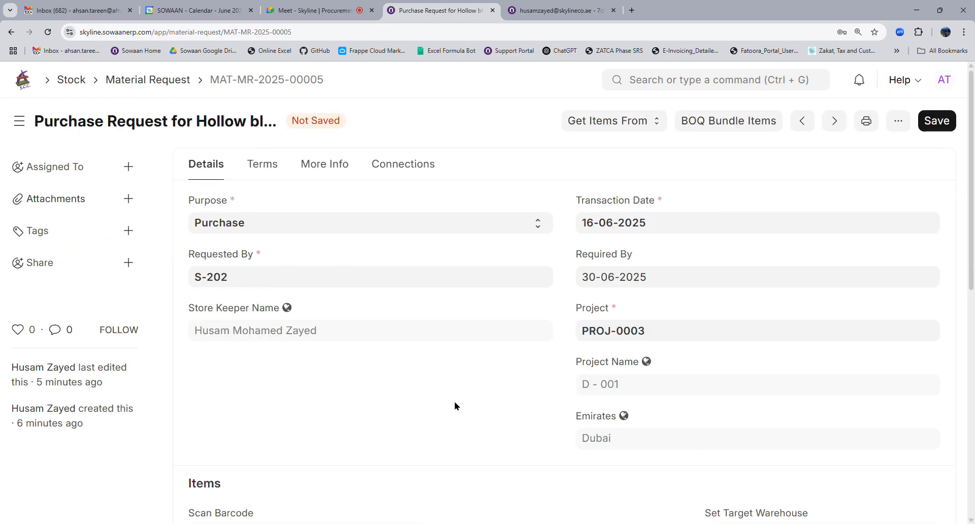
pyautogui.scroll(-4, 455, 405)
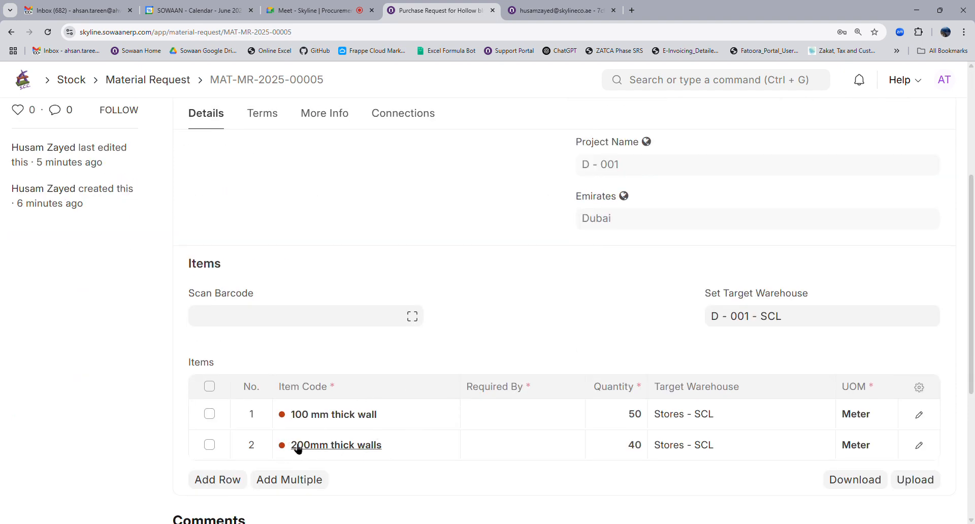
# Add two item rows: 100 mm thick Block and 200 mm thick Block.
pyautogui.click(228, 480)
pyautogui.click(333, 266)
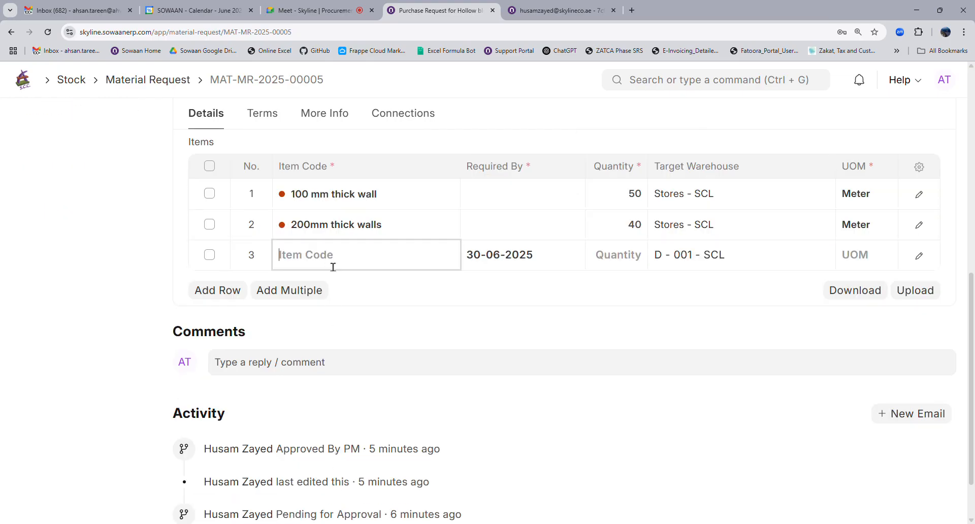
pyautogui.write('100')
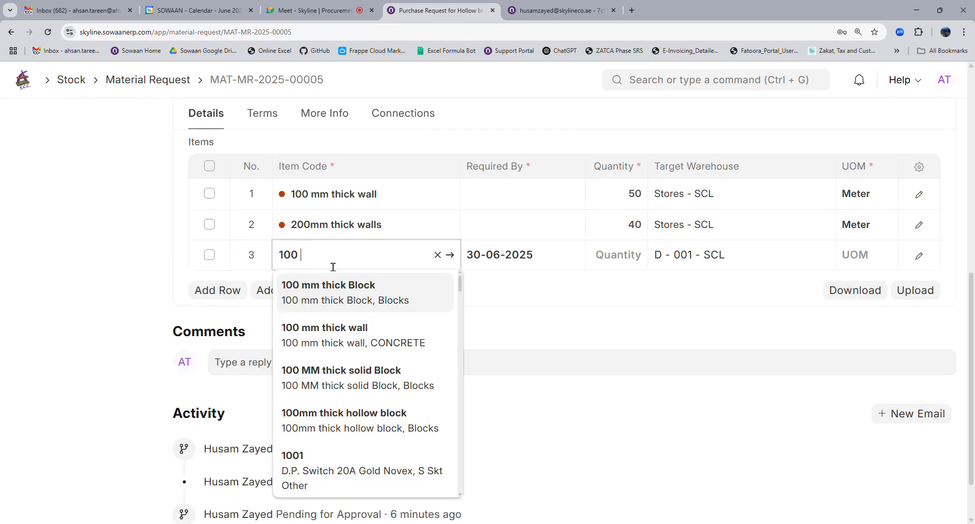
pyautogui.write(' mm')
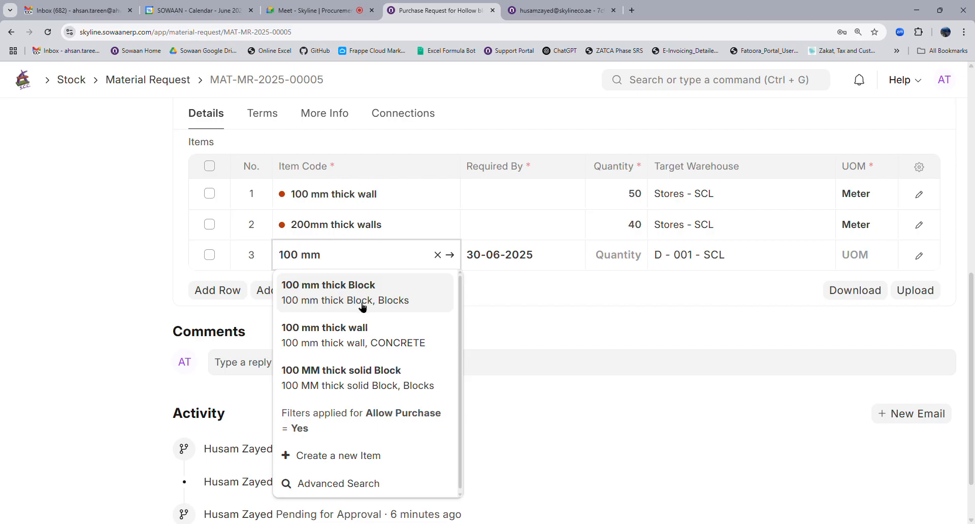
pyautogui.click(335, 291)
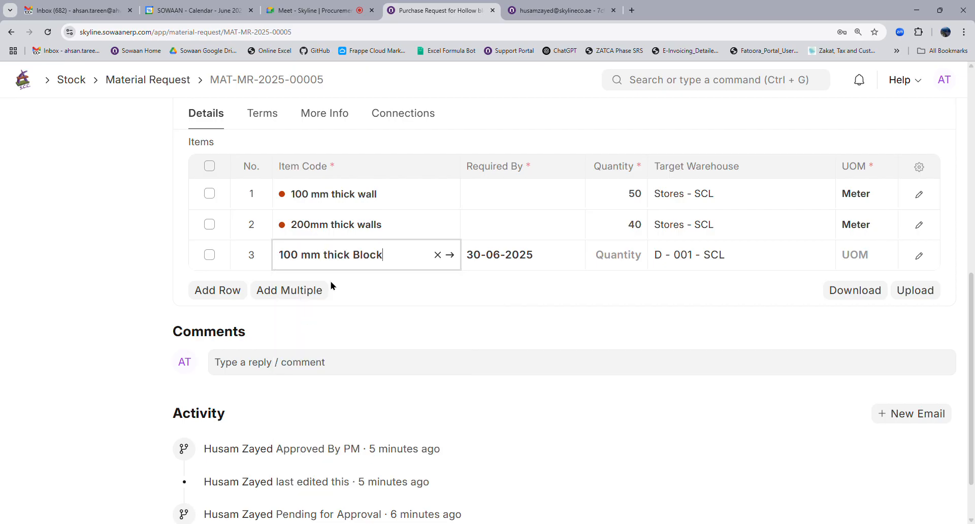
pyautogui.click(231, 292)
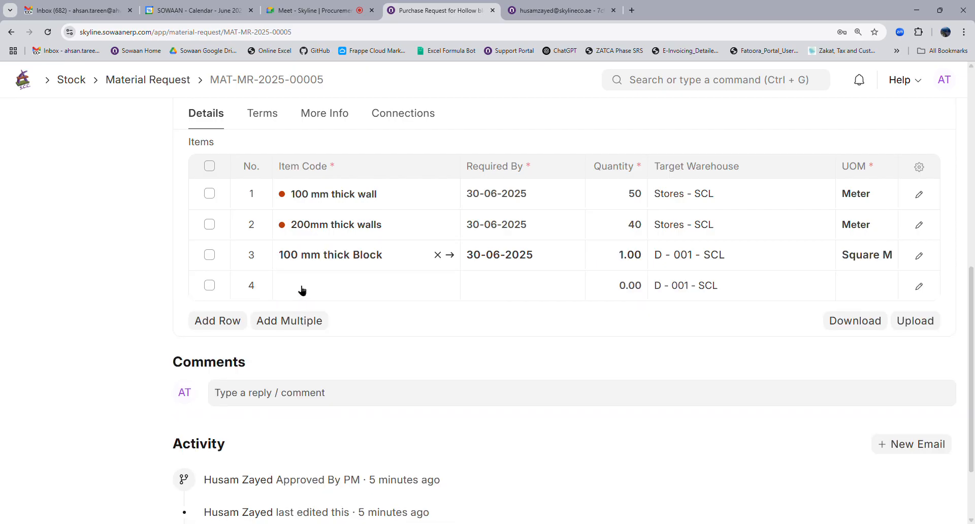
pyautogui.click(302, 289)
pyautogui.write('200')
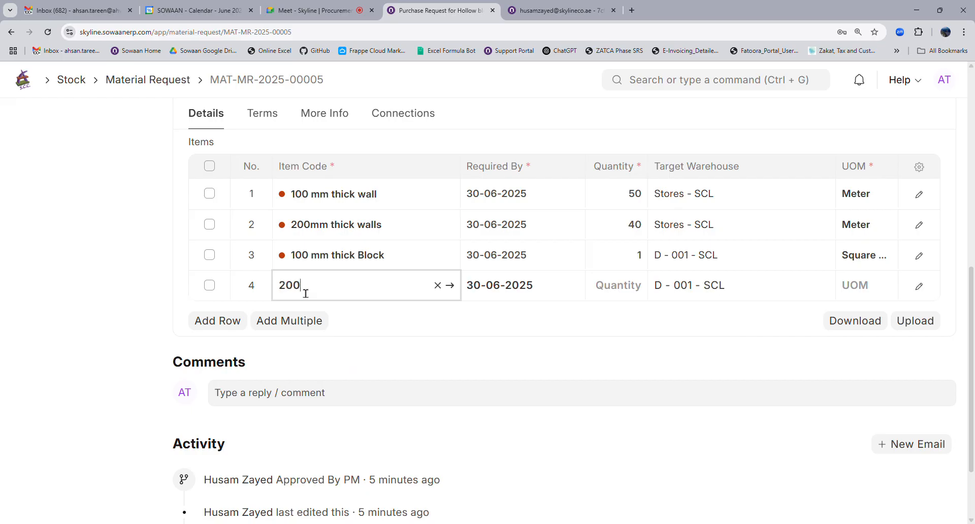
pyautogui.write(' mm')
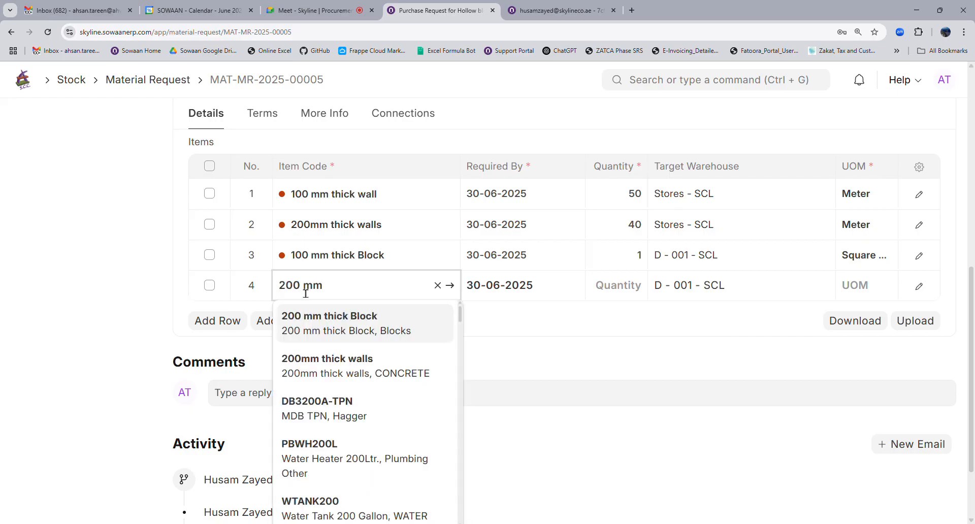
pyautogui.click(331, 318)
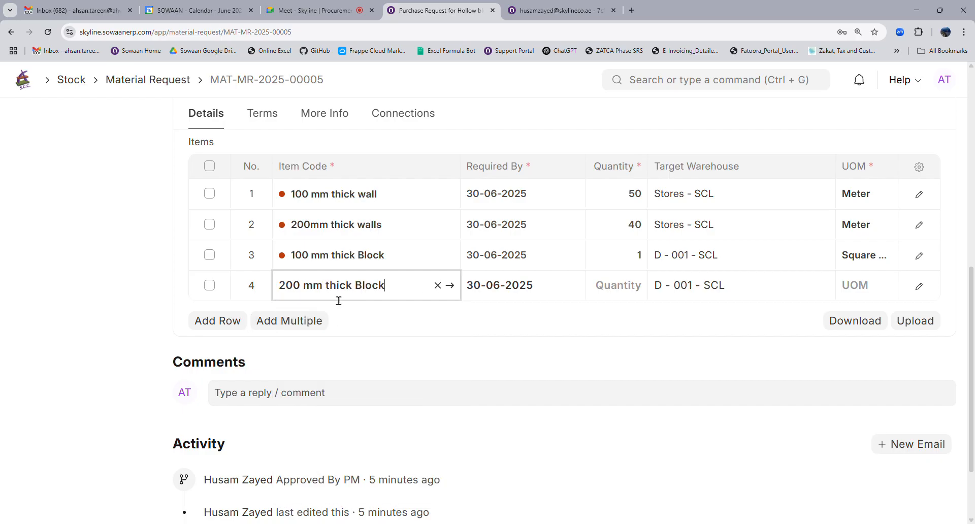
pyautogui.scroll(9, 705, 290)
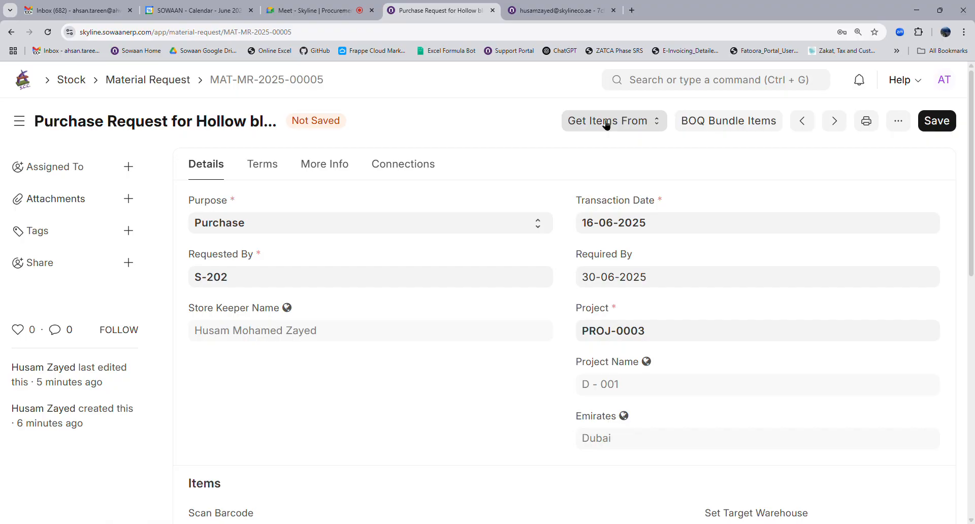
# Delete the 100 mm thick Block and 200 mm thick Block rows from the Items table.
pyautogui.click(606, 124)
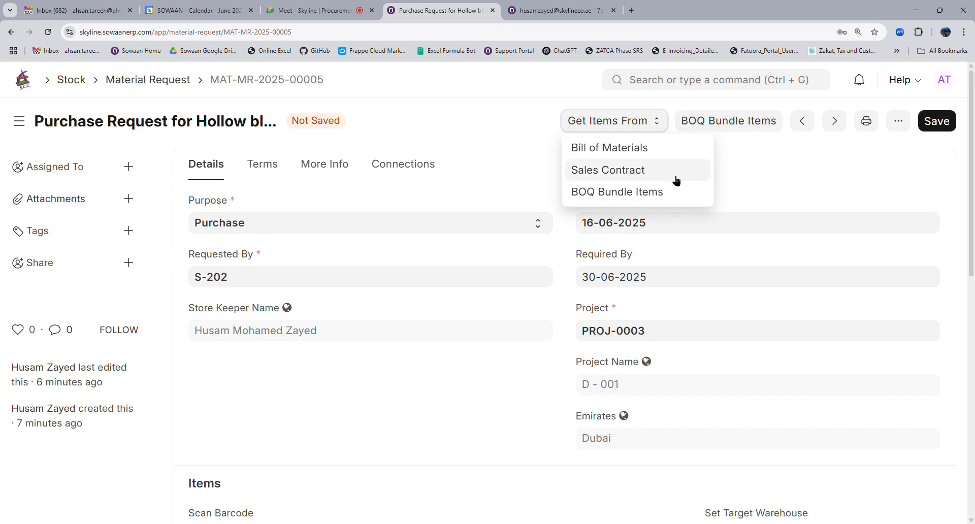
pyautogui.click(471, 127)
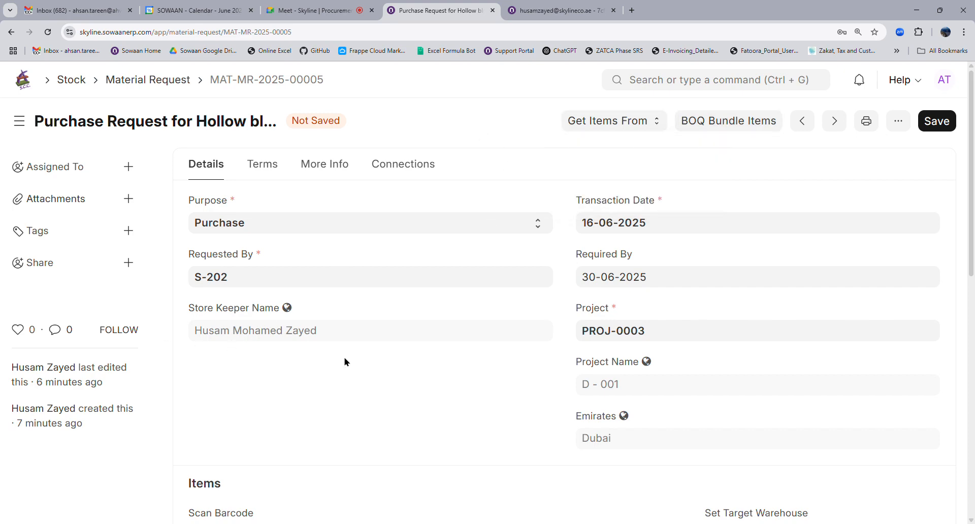
pyautogui.scroll(-4, 551, 422)
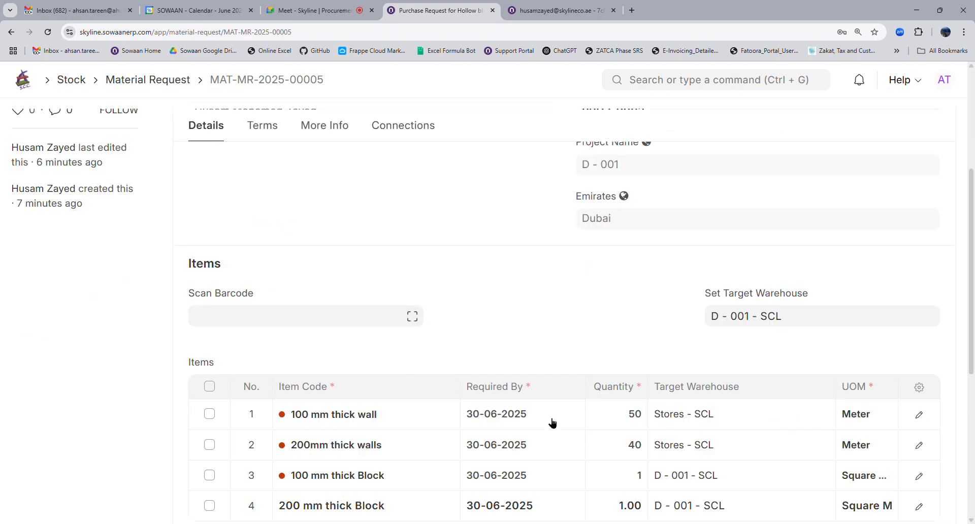
pyautogui.scroll(-4, 544, 426)
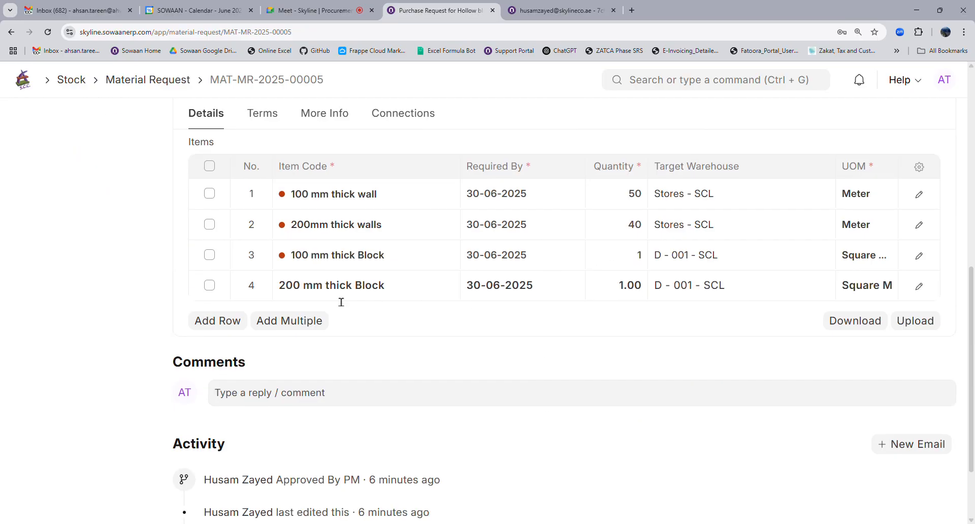
pyautogui.moveTo(341, 302)
pyautogui.click(210, 255)
pyautogui.click(211, 286)
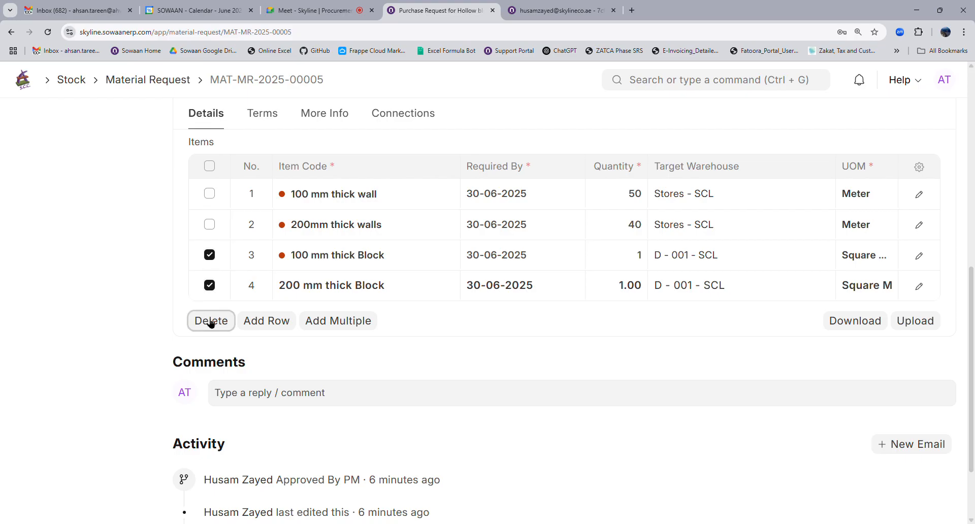
pyautogui.click(210, 320)
pyautogui.click(217, 290)
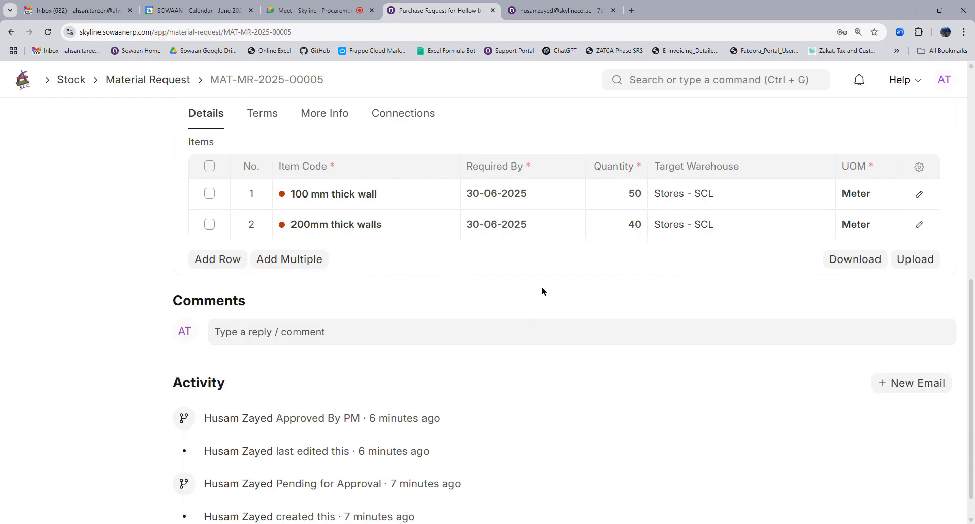
# Scroll through the request to confirm only the wall items 50 and 40 remain.
pyautogui.scroll(4, 541, 291)
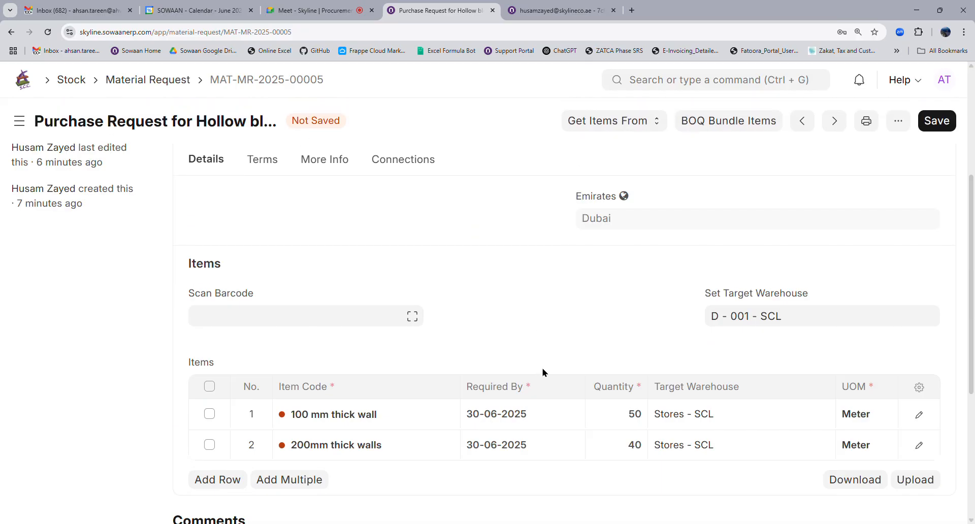
pyautogui.scroll(4, 542, 368)
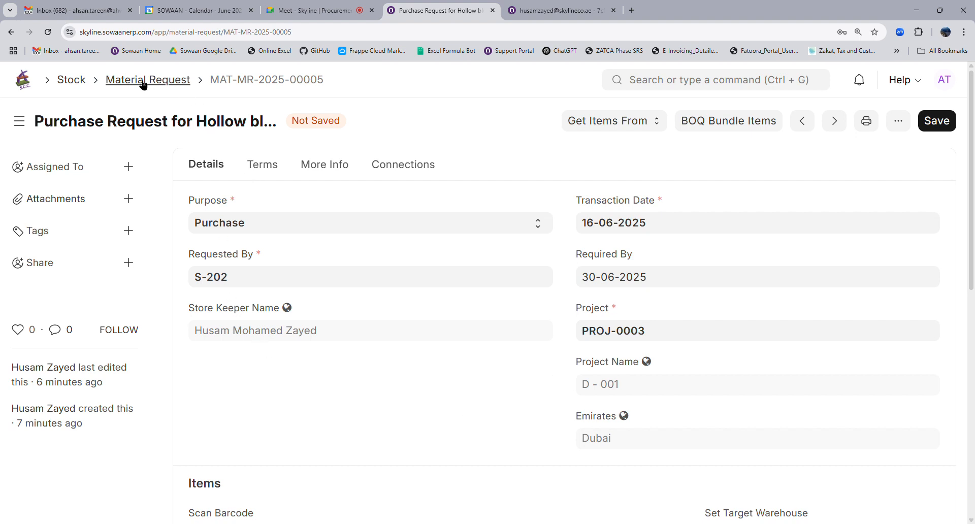
pyautogui.scroll(-4, 651, 366)
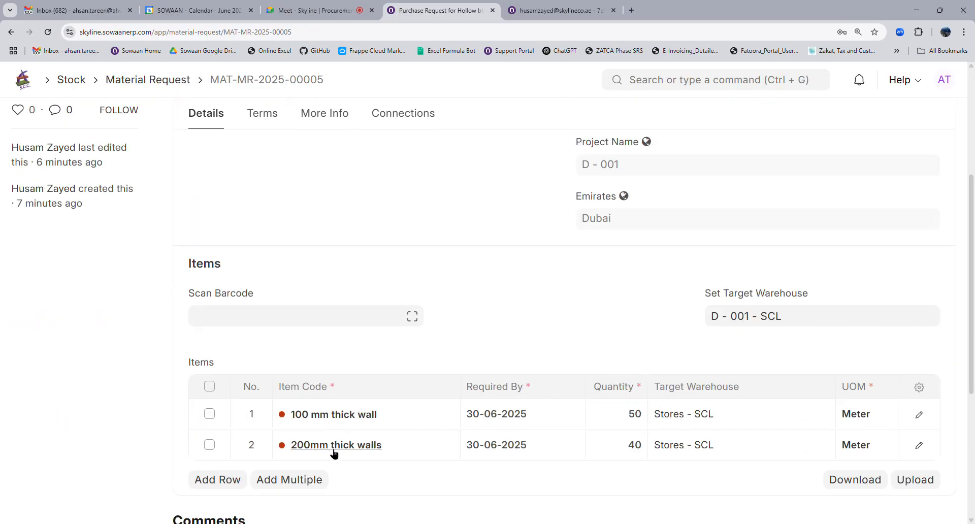
pyautogui.scroll(4, 525, 306)
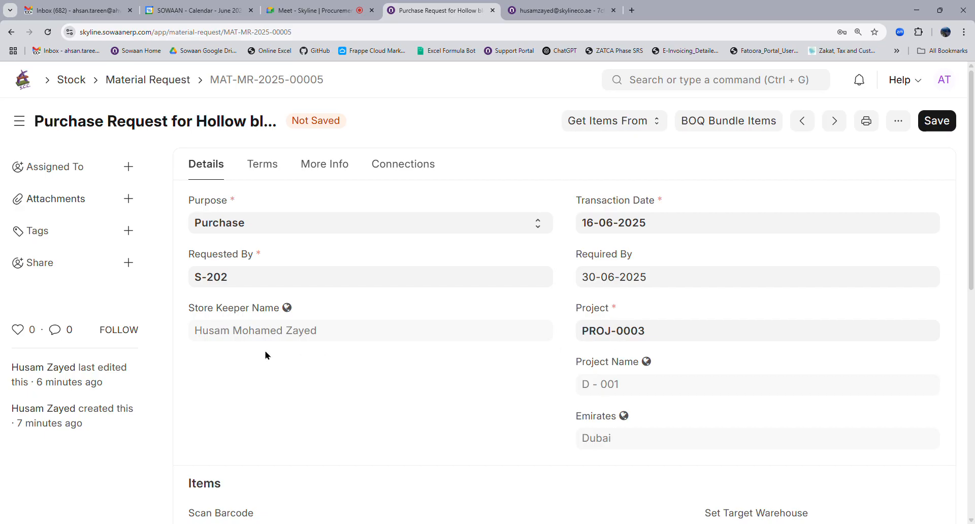
pyautogui.scroll(-4, 596, 402)
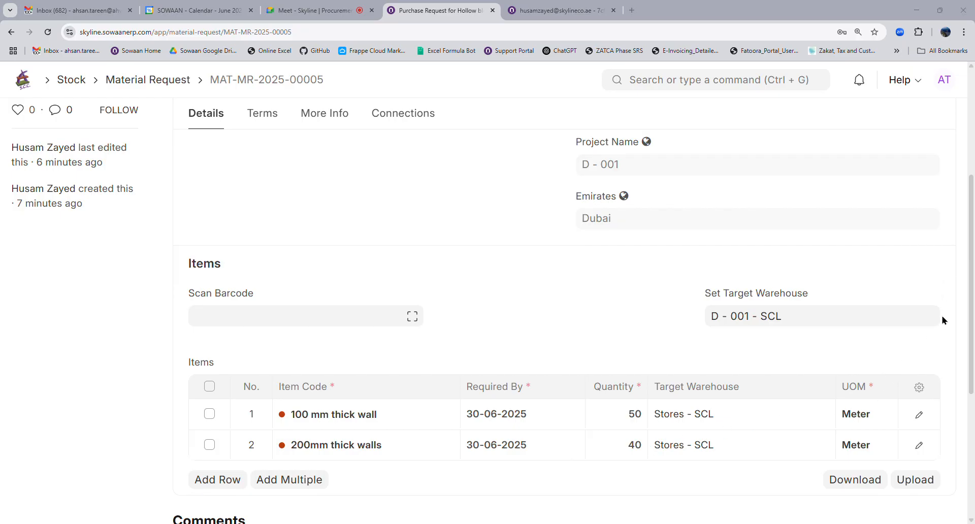
pyautogui.scroll(-4, 589, 365)
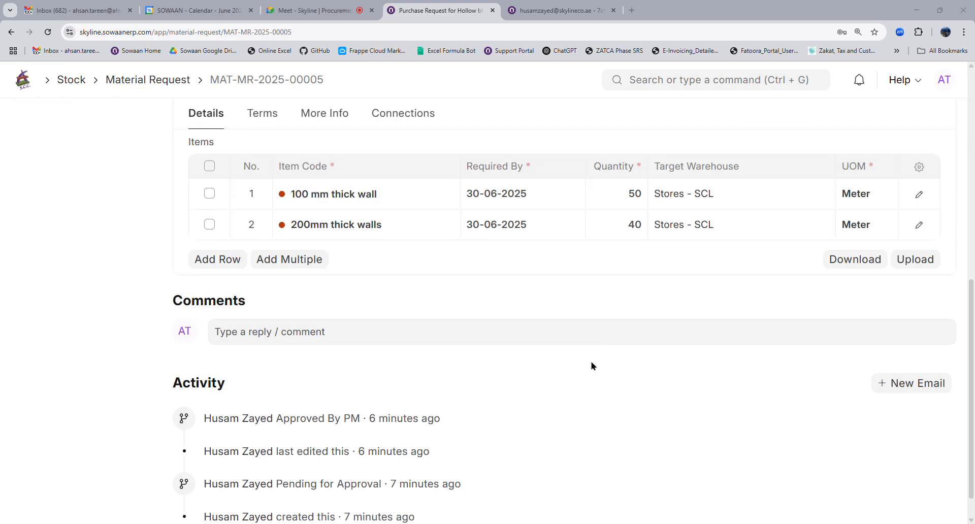
pyautogui.scroll(4, 565, 361)
pyautogui.scroll(4, 565, 361)
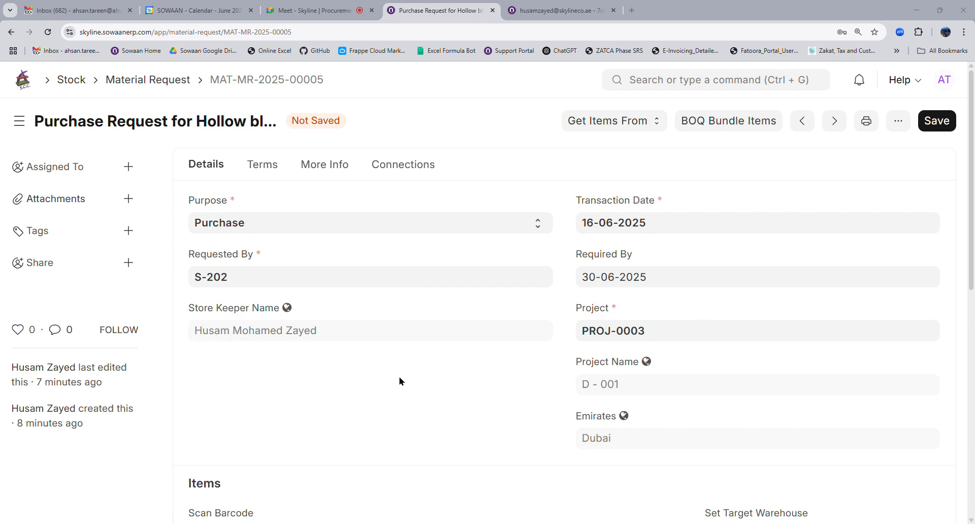
pyautogui.scroll(-4, 526, 373)
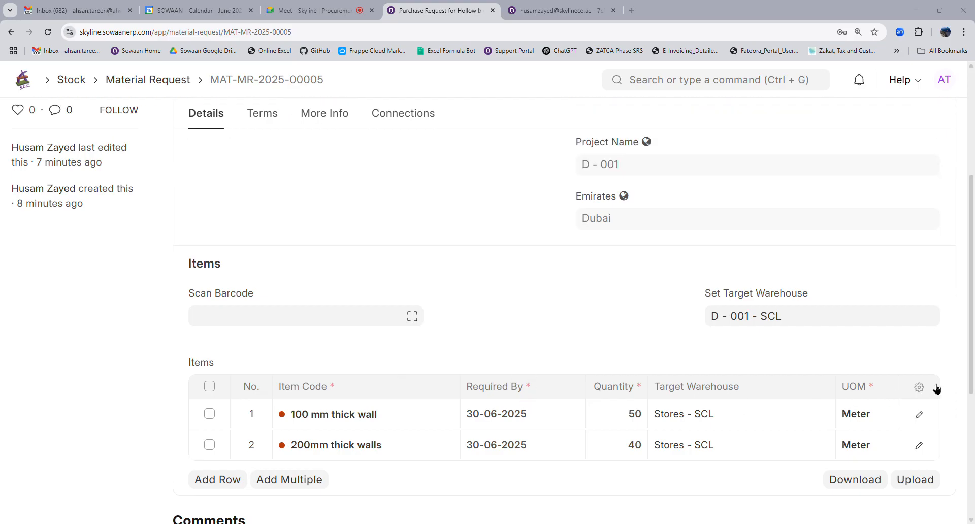
# Add Description and Brand as columns in the items table settings.
pyautogui.click(919, 386)
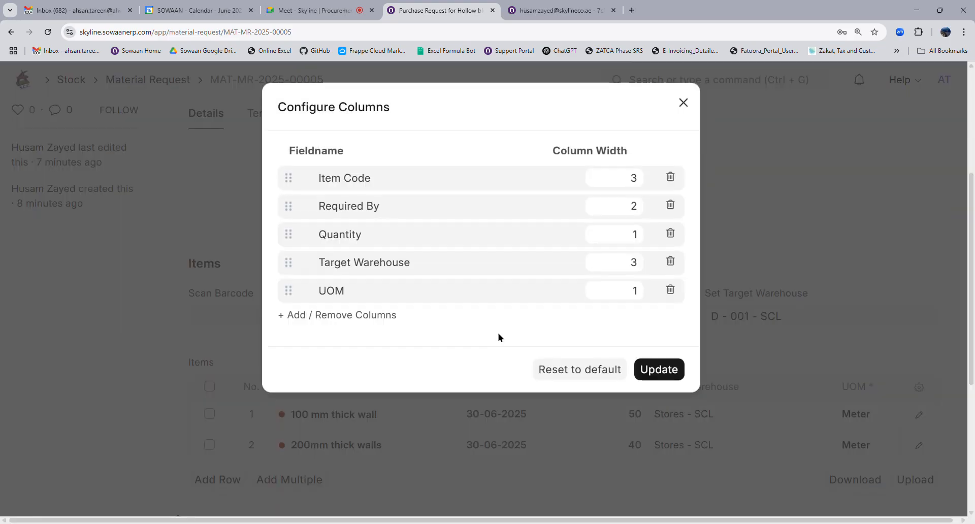
pyautogui.click(380, 316)
pyautogui.click(283, 319)
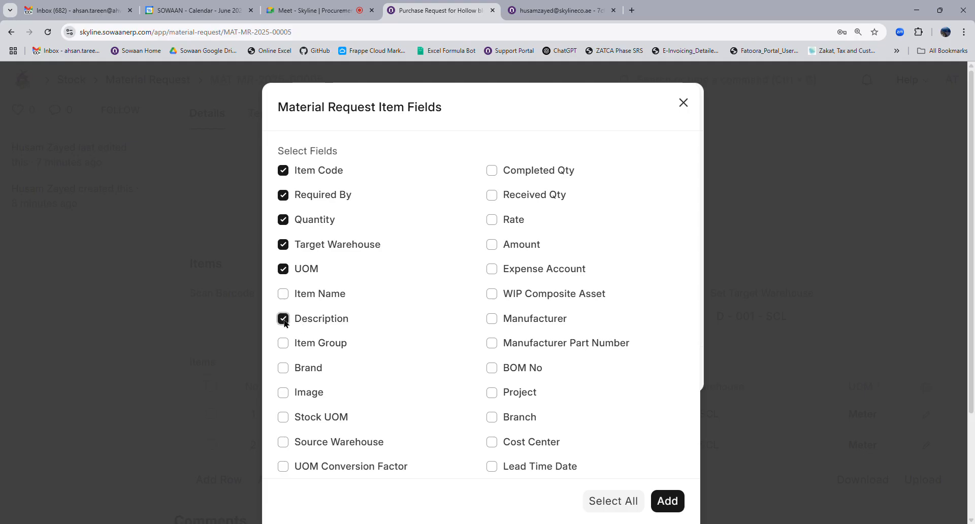
pyautogui.scroll(-3, 461, 353)
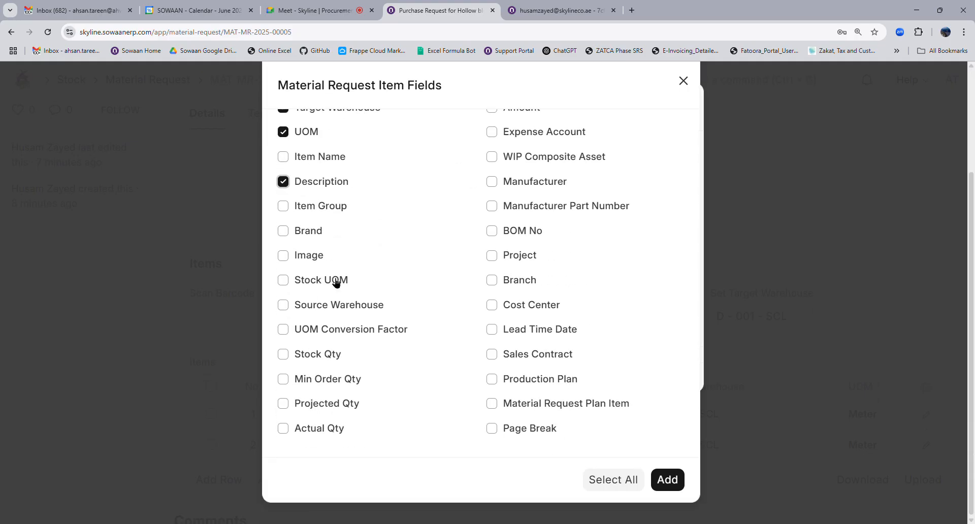
pyautogui.click(282, 232)
pyautogui.click(662, 480)
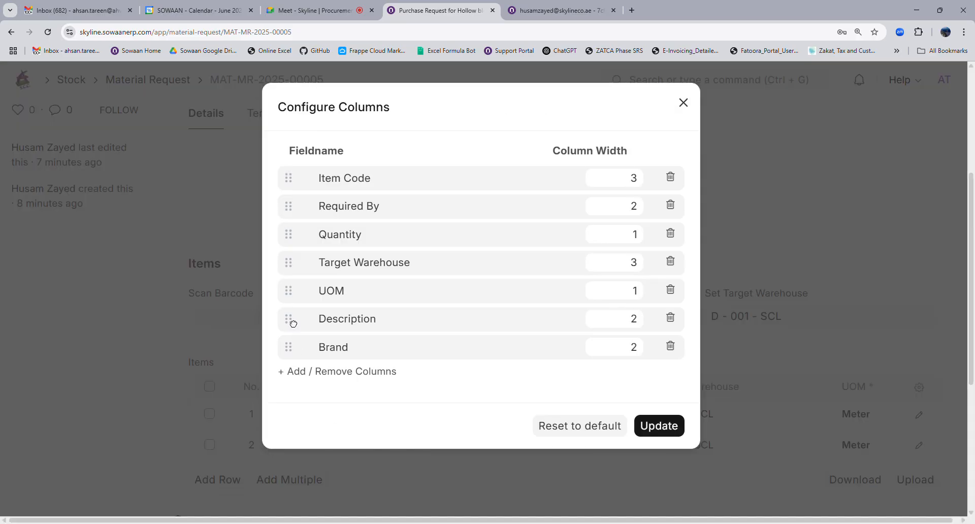
# Move Description and Brand after Item Code, set Required By and Brand widths to 1, and apply.
pyautogui.moveTo(293, 323); pyautogui.dragTo(288, 209)
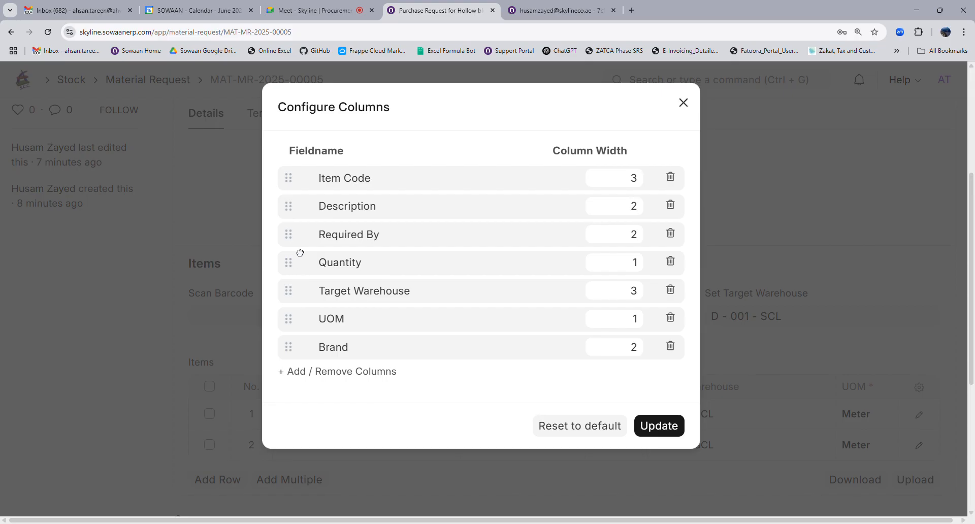
pyautogui.moveTo(294, 355); pyautogui.dragTo(389, 297)
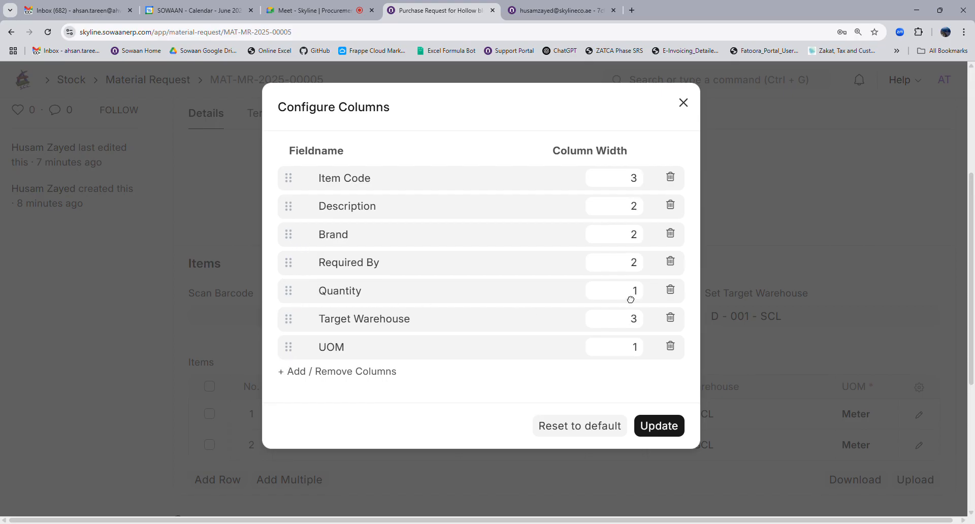
pyautogui.click(632, 300)
pyautogui.doubleClick(632, 324)
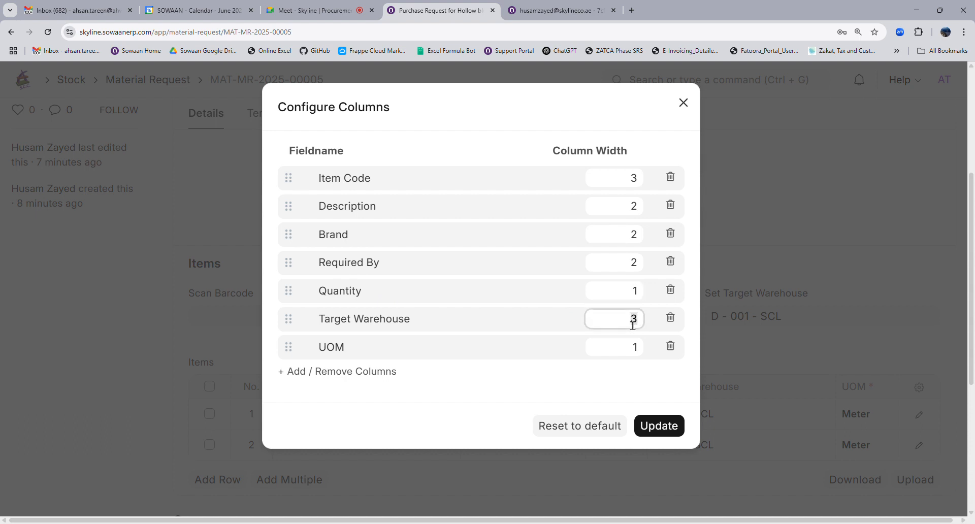
pyautogui.doubleClick(634, 271)
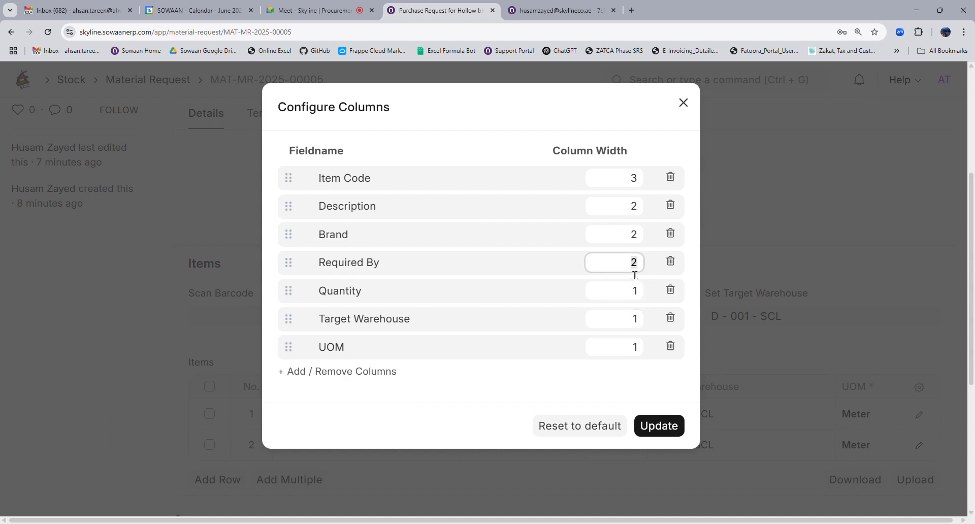
pyautogui.write('1')
pyautogui.doubleClick(633, 236)
pyautogui.write('1')
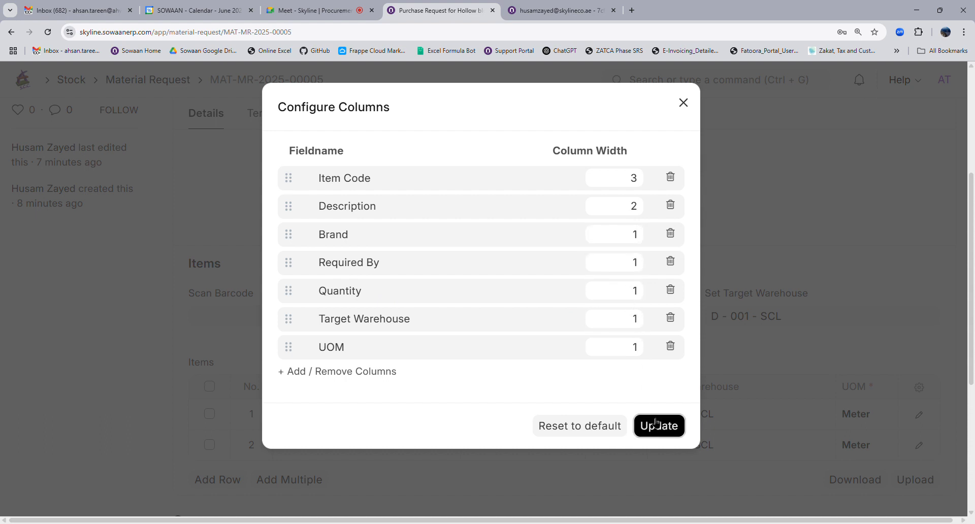
pyautogui.click(655, 426)
pyautogui.scroll(-4, 534, 409)
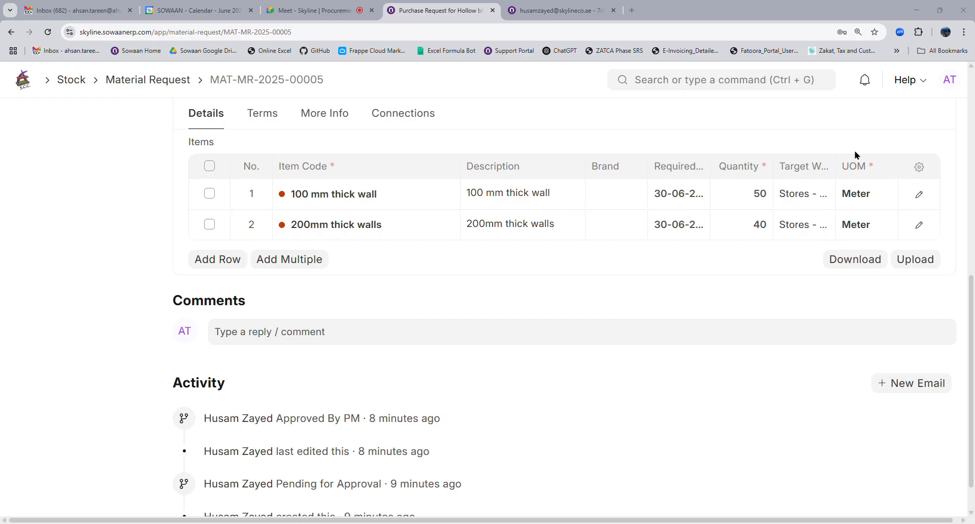
# Set the Item Code column width to 2 in the items table settings.
pyautogui.click(919, 167)
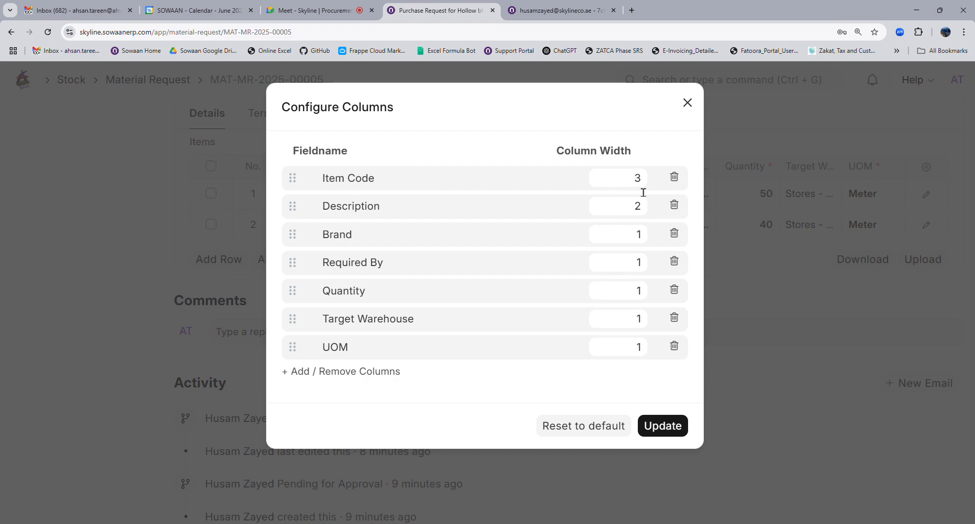
pyautogui.click(779, 289)
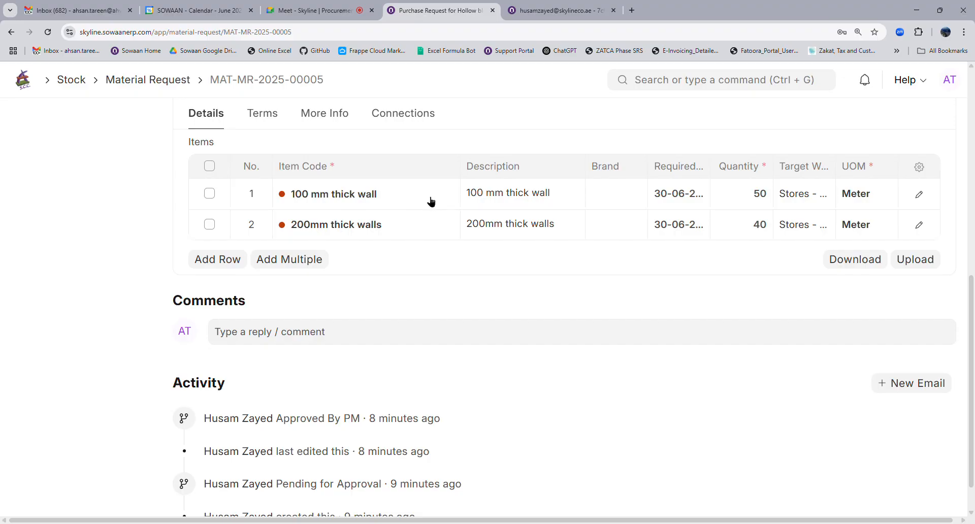
pyautogui.click(920, 167)
pyautogui.click(635, 188)
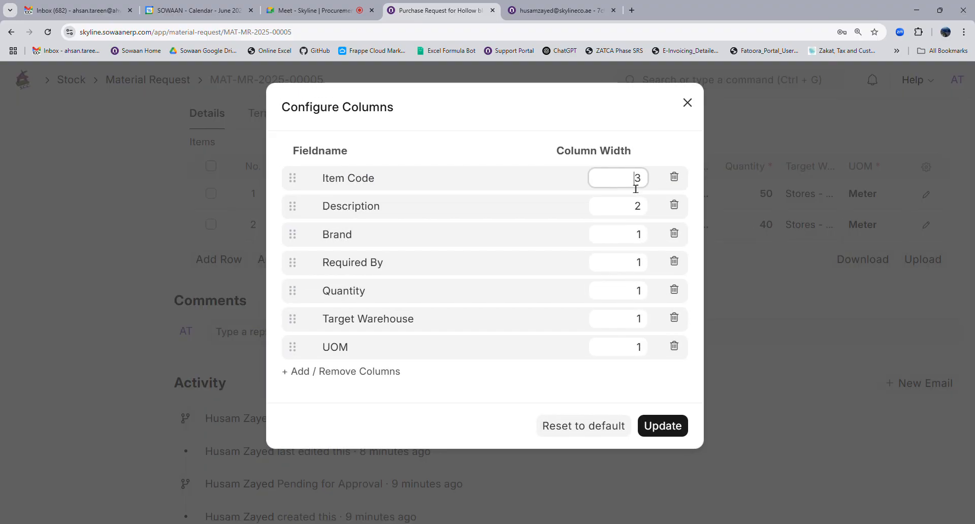
pyautogui.press('BackSpace')
pyautogui.write('2')
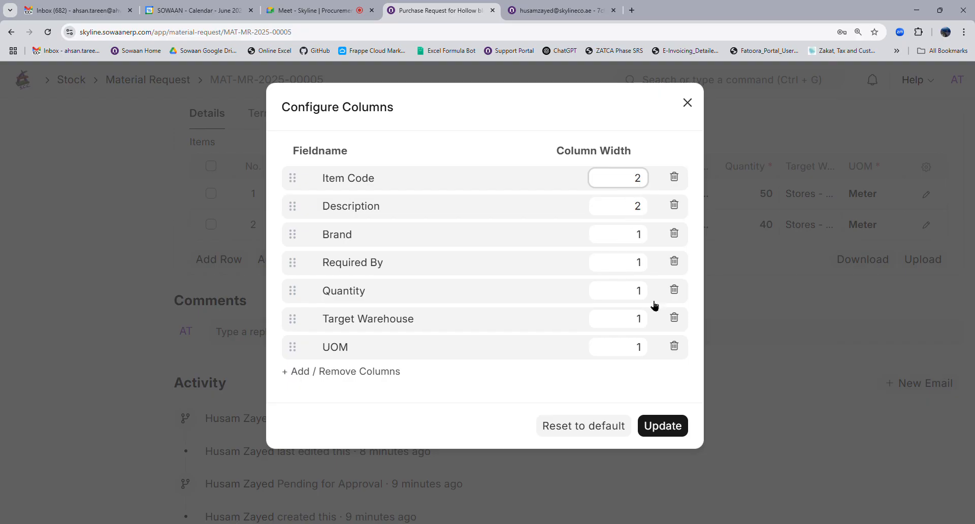
pyautogui.click(664, 427)
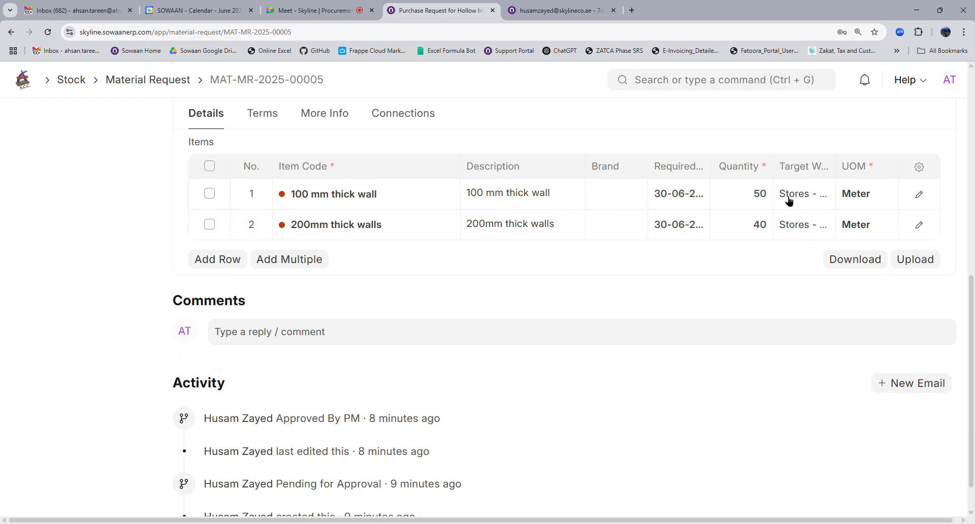
# Open the 100 mm thick wall item from its row in a new browser tab.
pyautogui.click(613, 198)
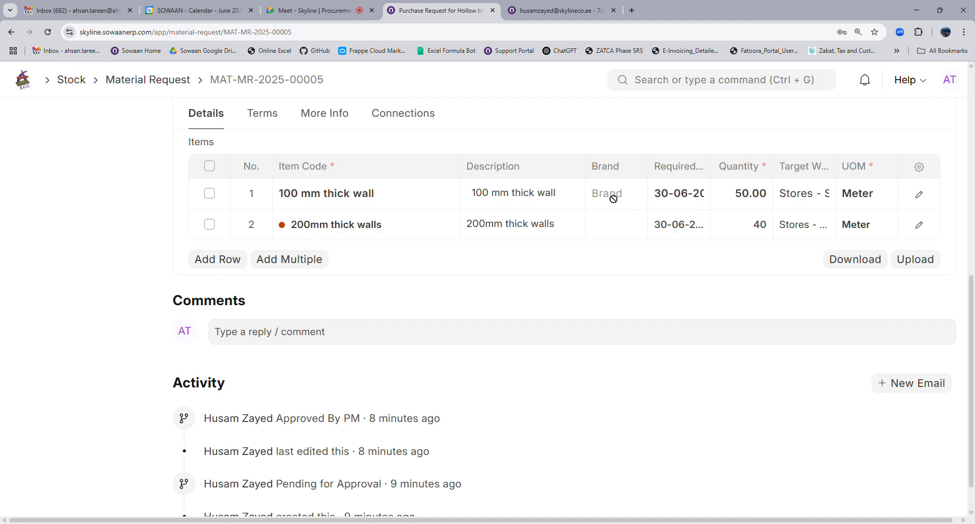
pyautogui.click(608, 231)
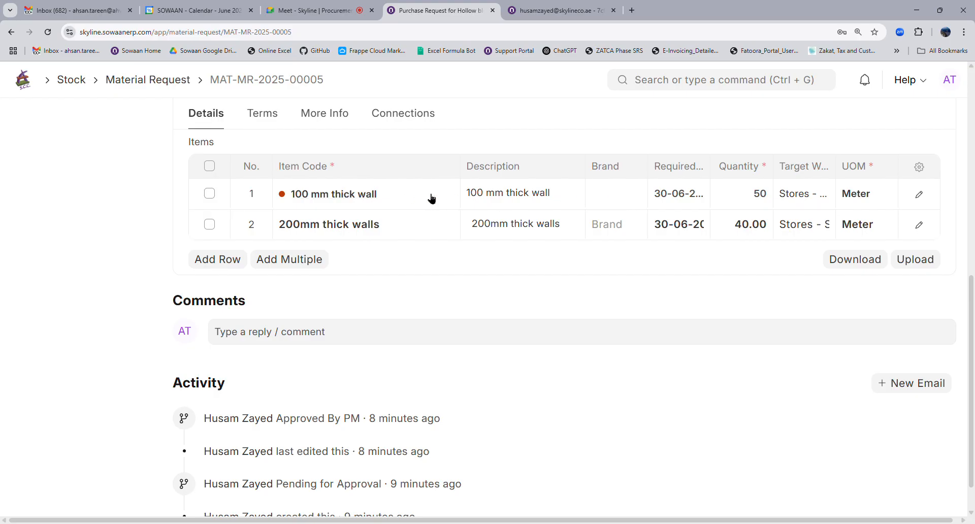
pyautogui.keyDown('ctrl'); pyautogui.click(372, 197); pyautogui.keyUp('ctrl')
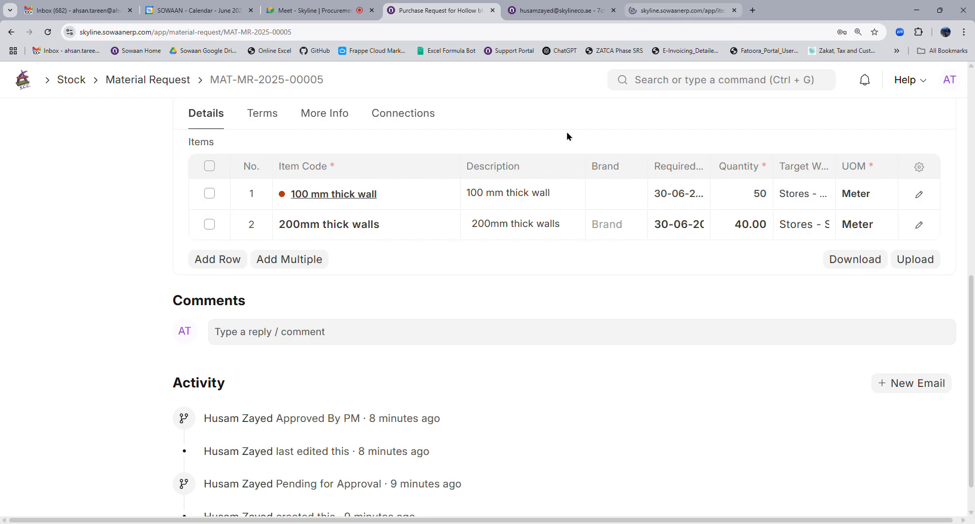
# On the 100 mm thick wall item, create and assign the new brand Any Brand.
pyautogui.click(680, 10)
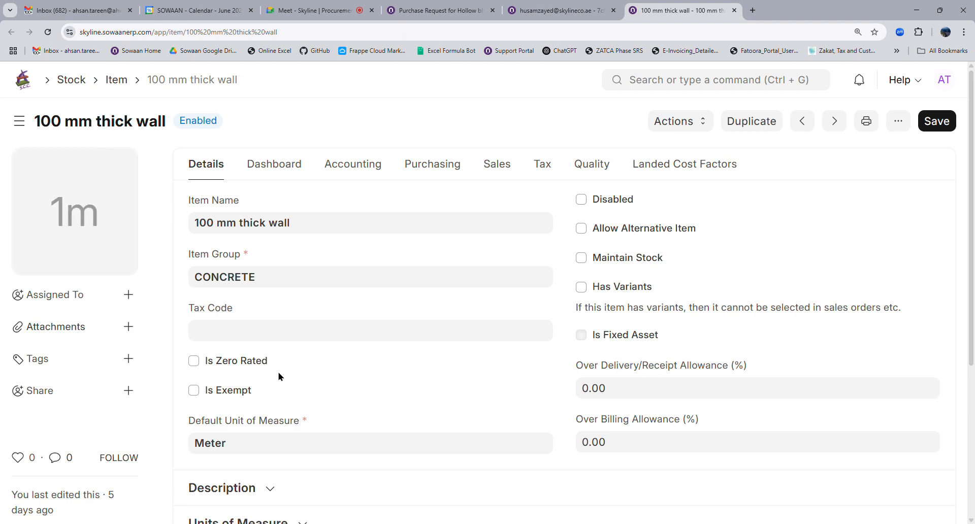
pyautogui.scroll(-4, 277, 378)
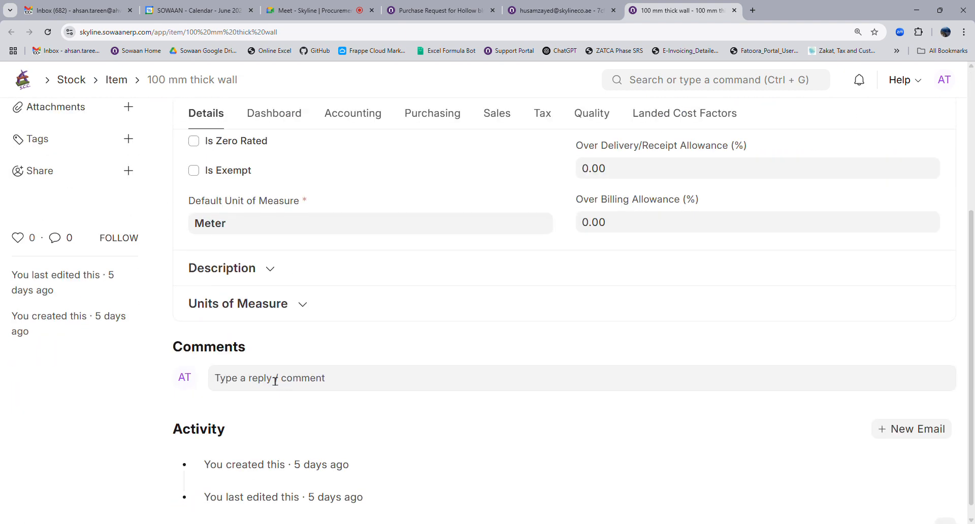
pyautogui.click(259, 281)
pyautogui.scroll(-4, 268, 333)
pyautogui.click(262, 401)
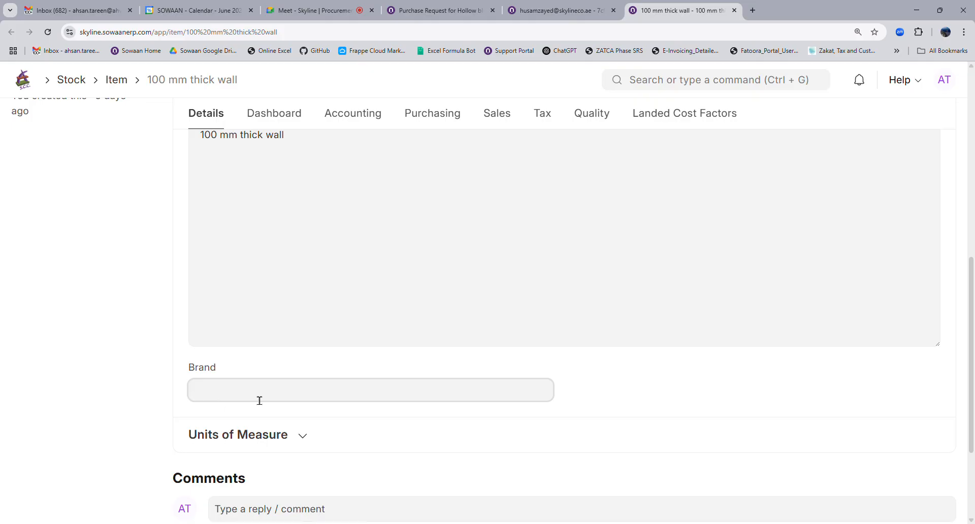
pyautogui.click(259, 401)
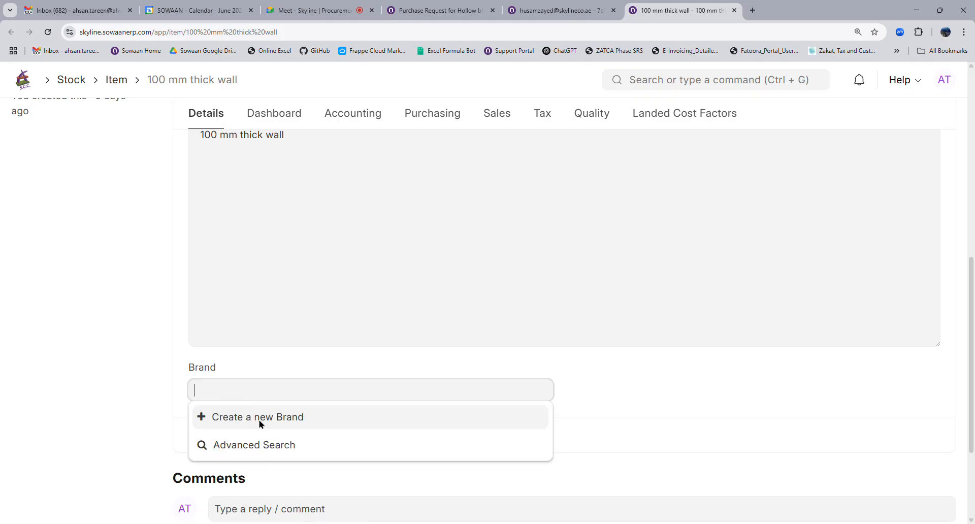
pyautogui.click(261, 420)
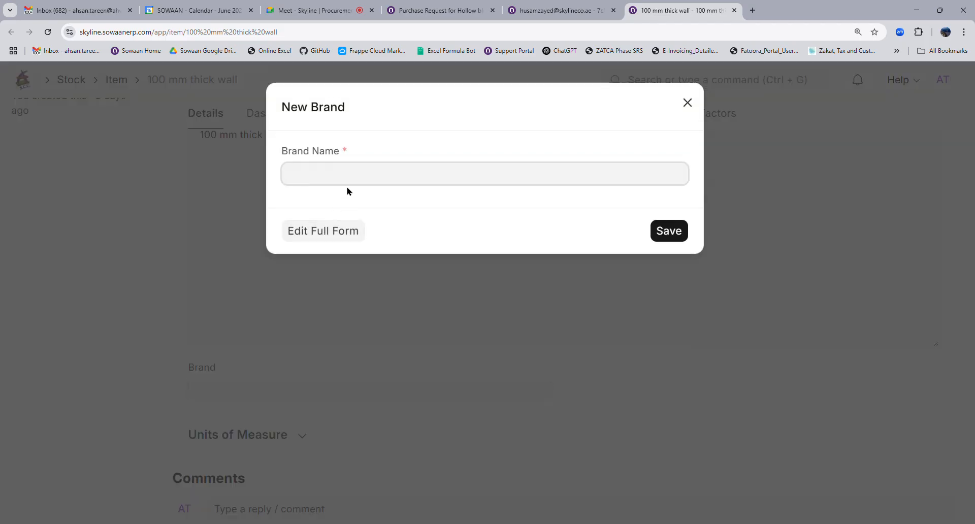
pyautogui.write('Any Brand')
pyautogui.click(668, 232)
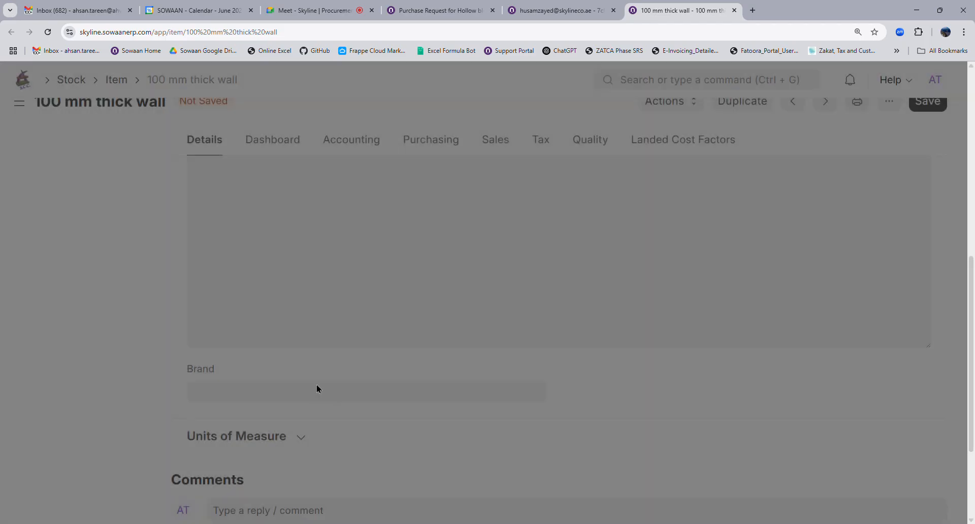
# Go back to the MAT-MR-2025-00005 purchase request tab.
pyautogui.scroll(10, 161, 222)
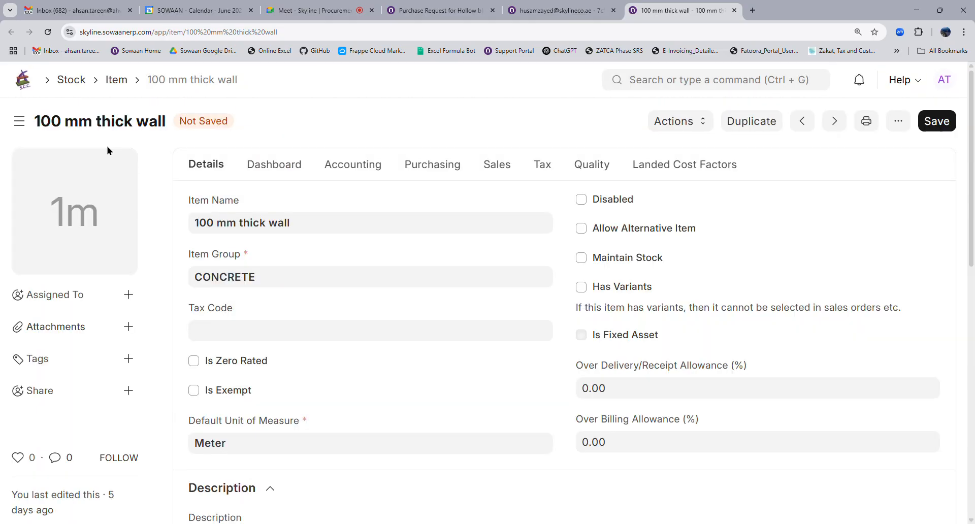
pyautogui.scroll(-10, 374, 333)
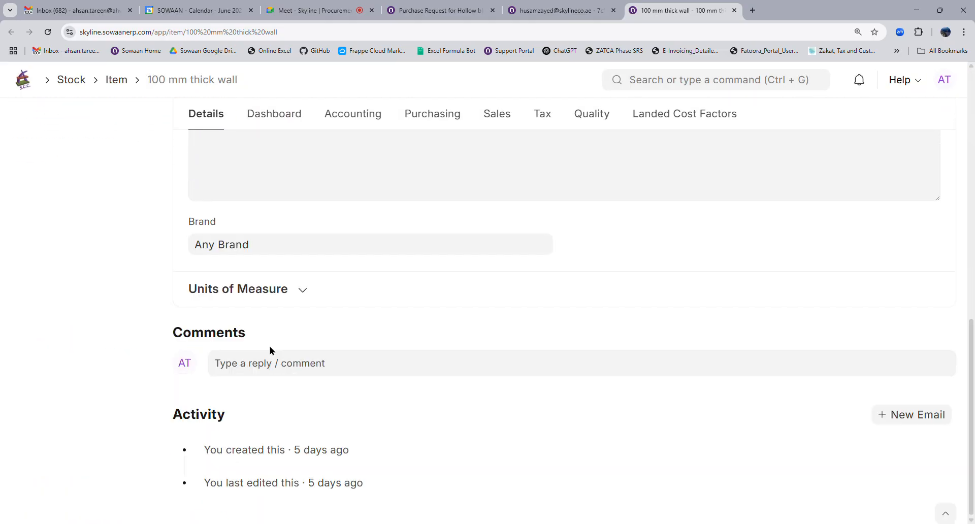
pyautogui.scroll(5, 243, 258)
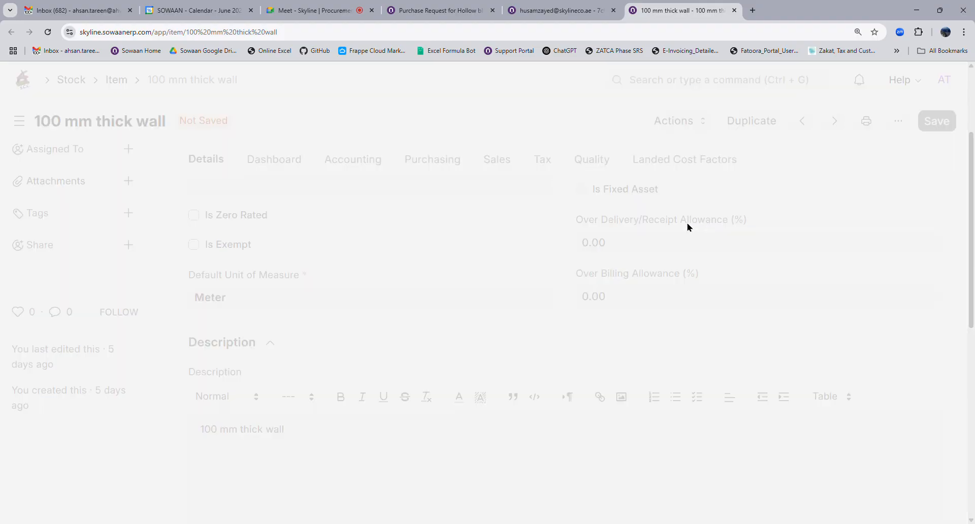
pyautogui.click(538, 11)
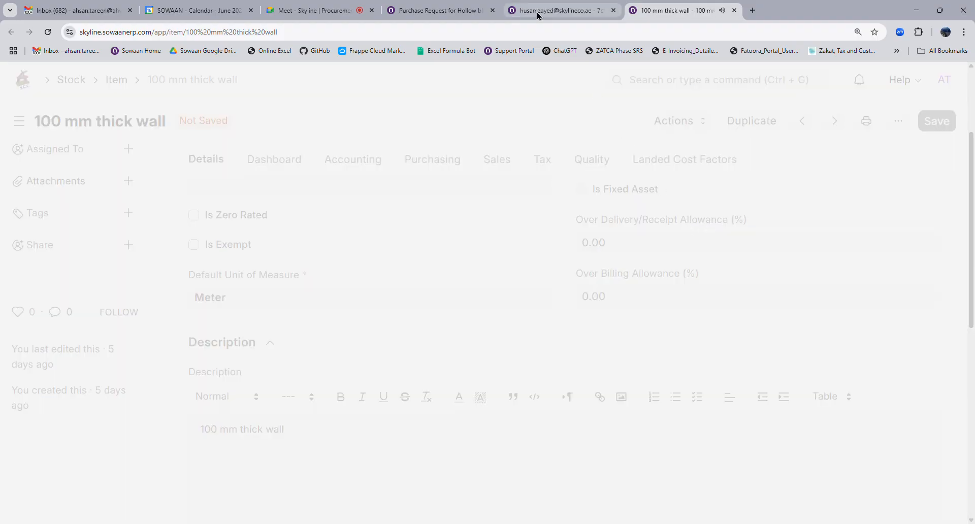
pyautogui.click(401, 12)
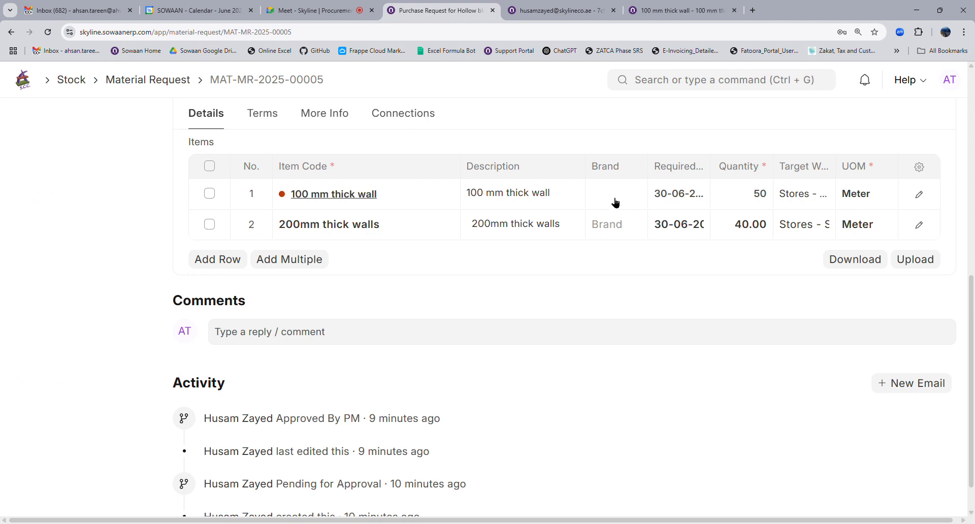
# Reselect '100 mm thick wall' in row 1's Item Code so its brand reloads as Any Brand.
pyautogui.click(421, 206)
pyautogui.hotkey('ctrl', 'c')
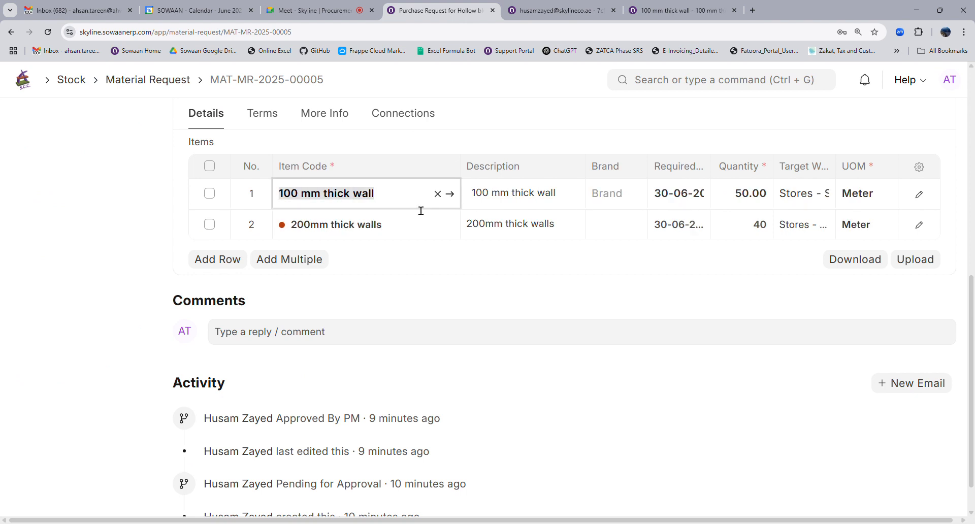
pyautogui.press('BackSpace')
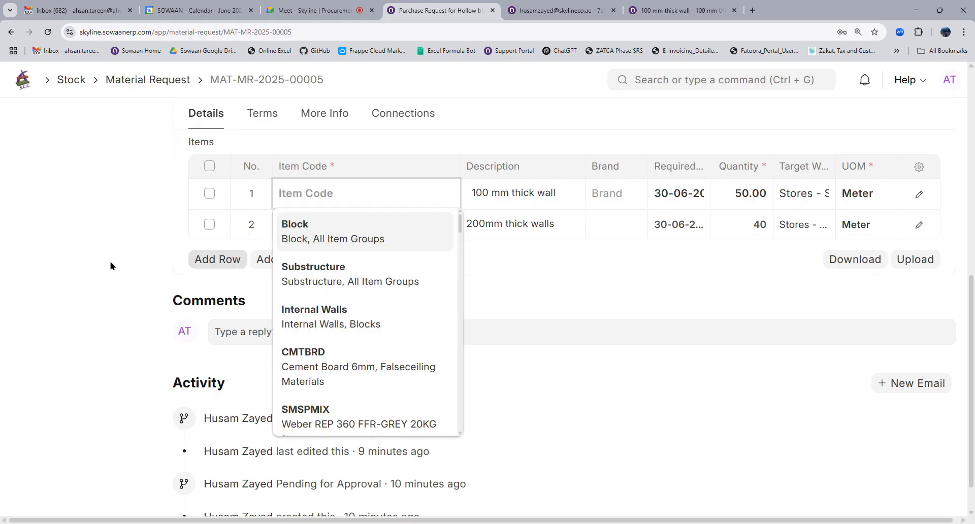
pyautogui.click(180, 220)
pyautogui.click(315, 195)
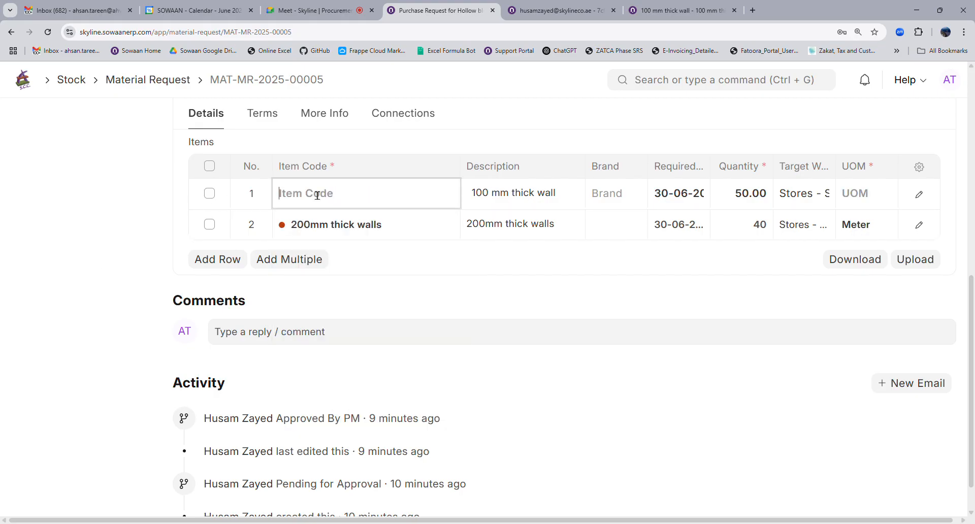
pyautogui.hotkey('ctrl', 'v')
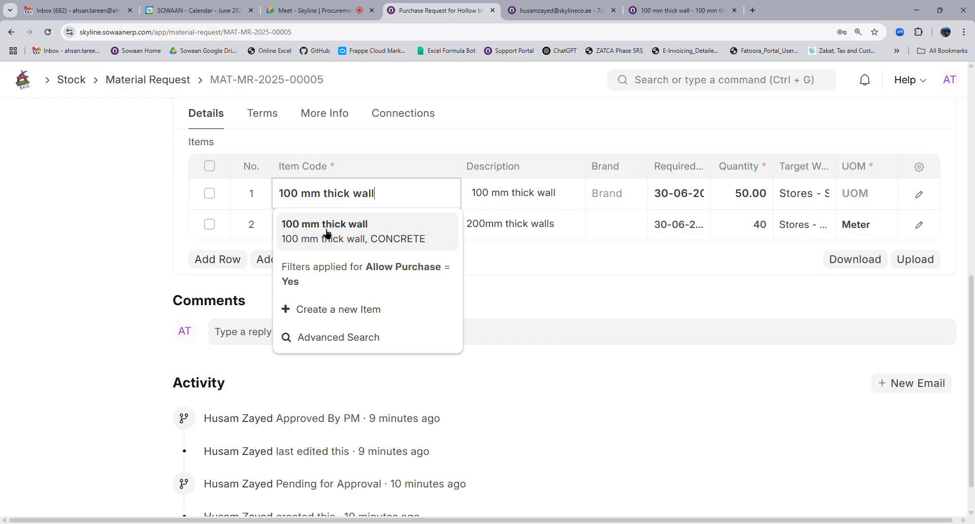
pyautogui.click(325, 231)
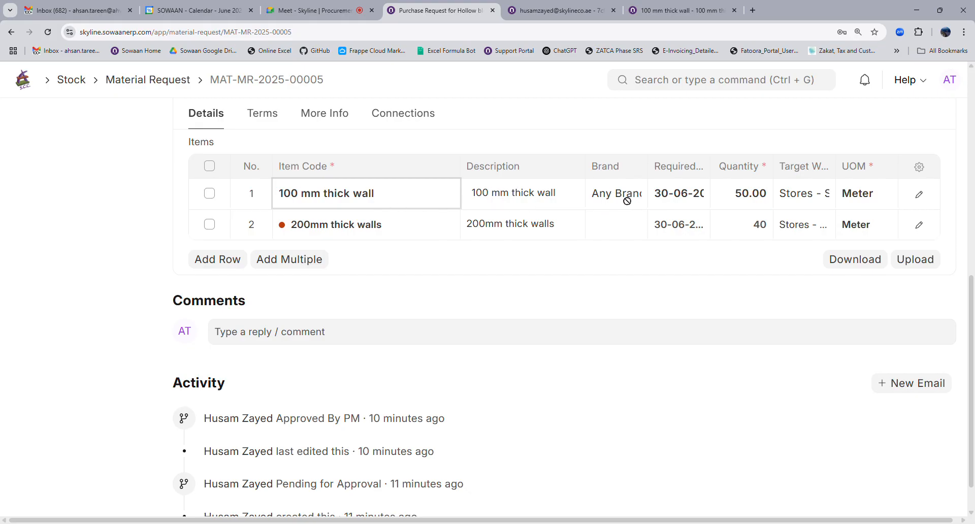
# Append ' - (supplier name)' to the first row's description.
pyautogui.click(558, 203)
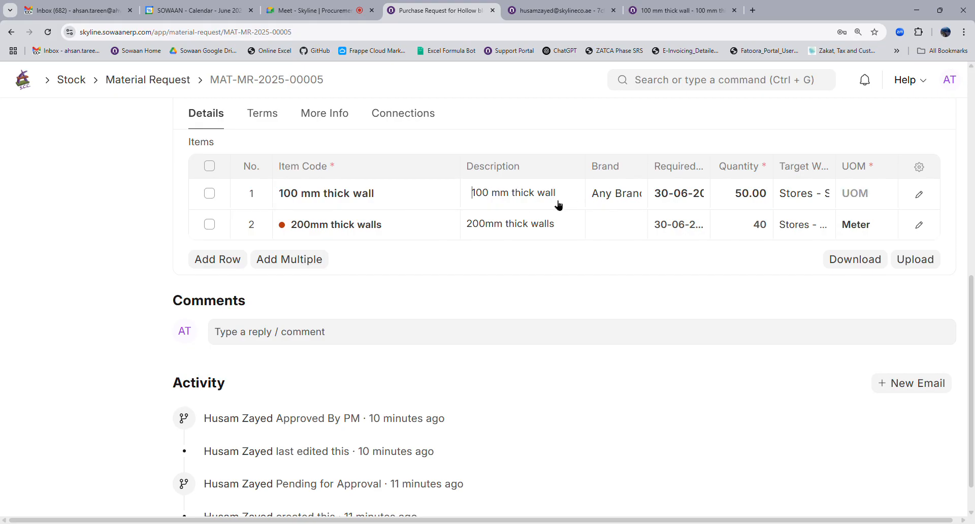
pyautogui.click(571, 201)
pyautogui.write('supplier name')
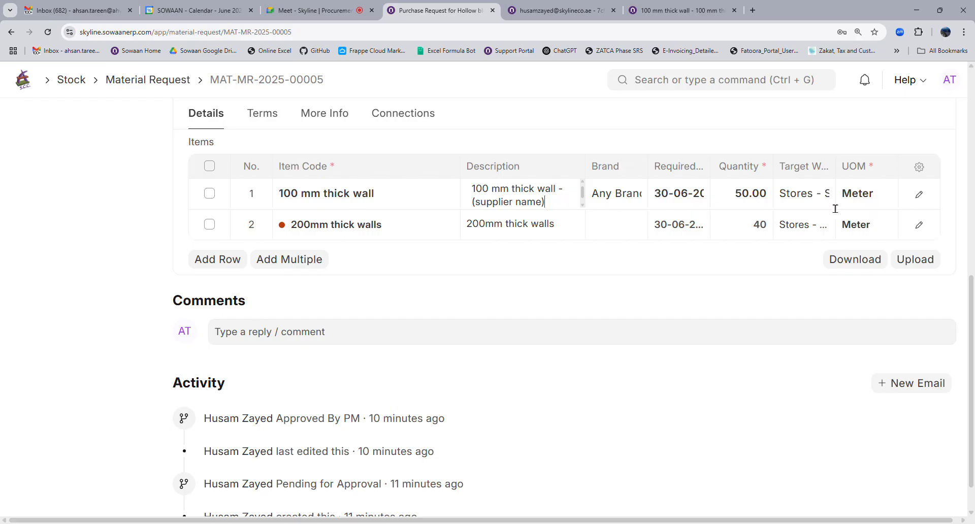
pyautogui.scroll(4, 794, 268)
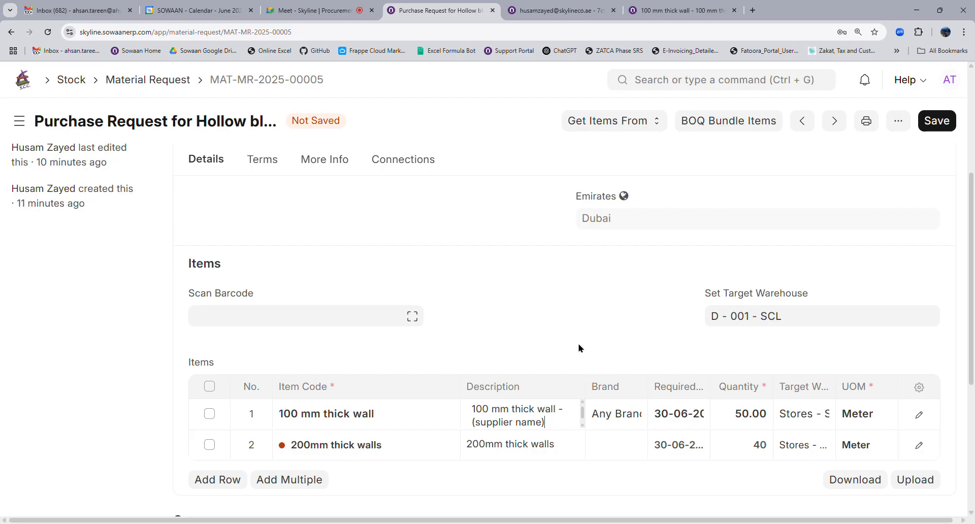
# Save MAT-MR-2025-00005 with the new brand and description, keeping status Approved By PM.
pyautogui.scroll(4, 579, 348)
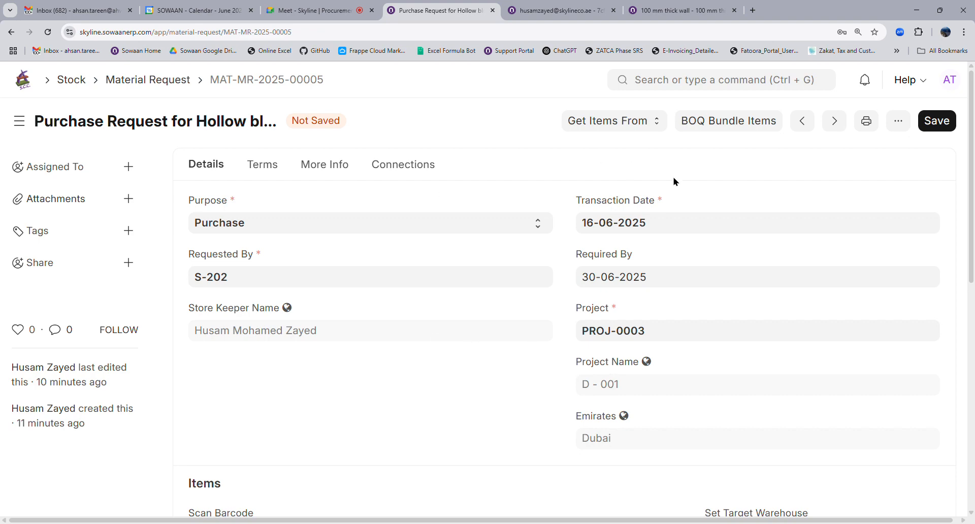
pyautogui.scroll(-2, 468, 391)
pyautogui.scroll(-2, 468, 392)
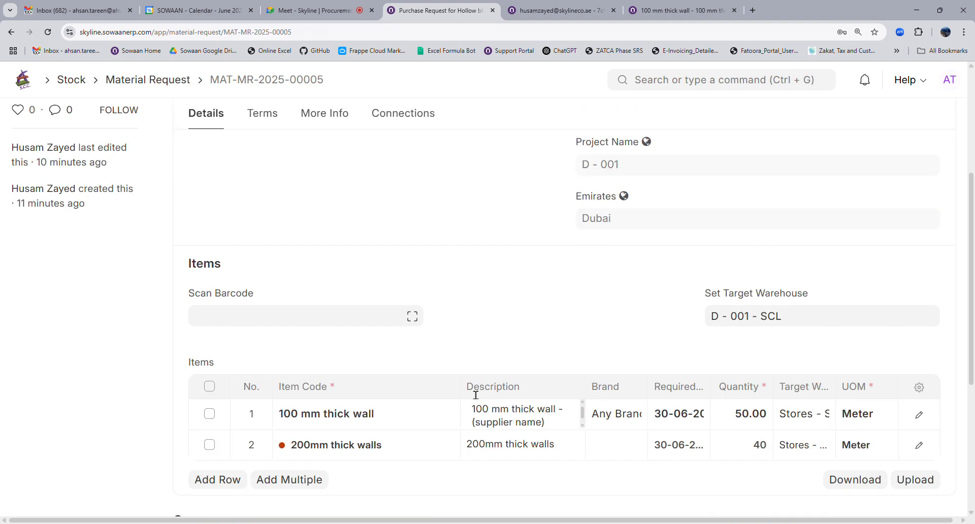
pyautogui.scroll(4, 472, 394)
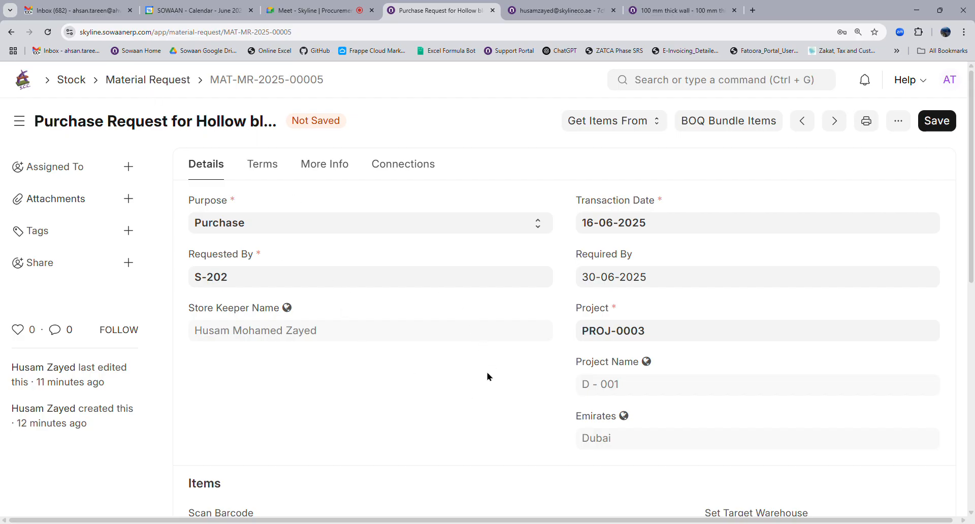
pyautogui.scroll(-8, 487, 376)
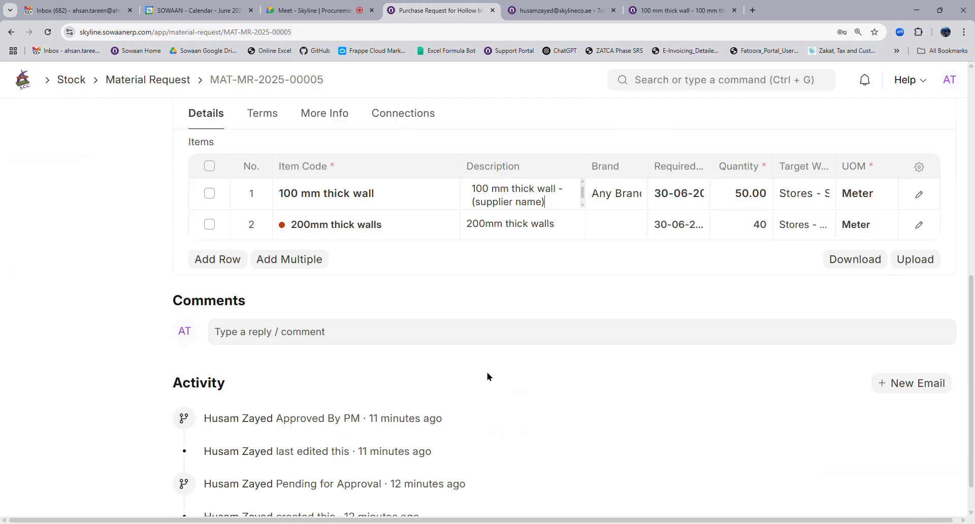
pyautogui.scroll(-1, 487, 376)
pyautogui.scroll(5, 488, 377)
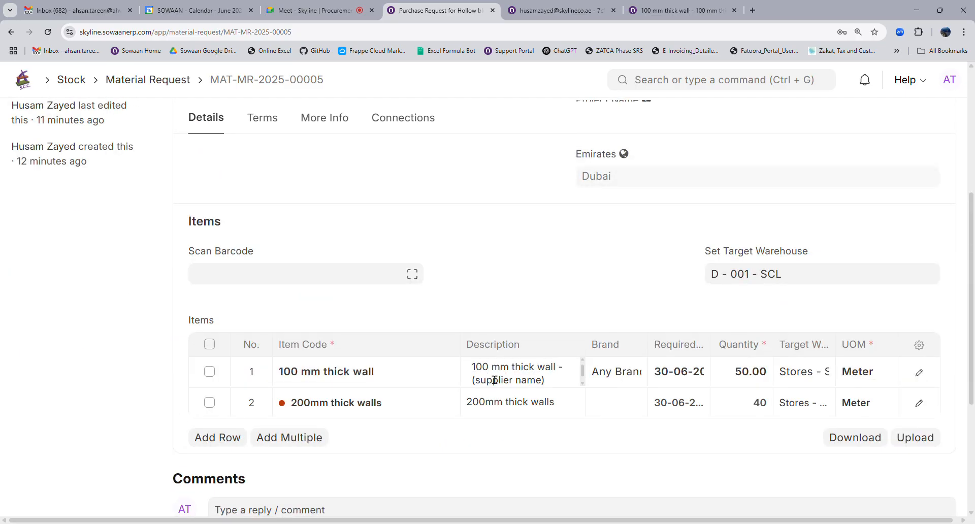
pyautogui.scroll(4, 494, 380)
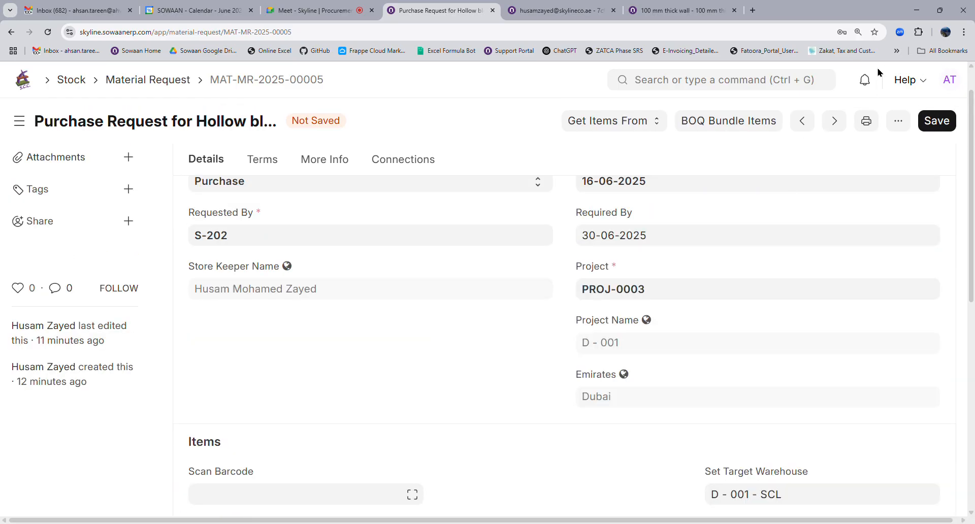
pyautogui.click(946, 129)
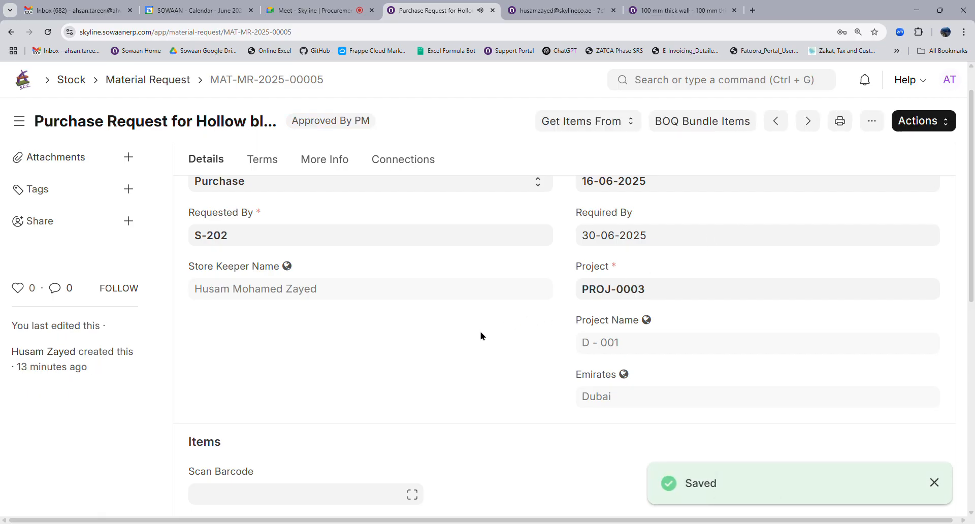
pyautogui.scroll(1, 482, 336)
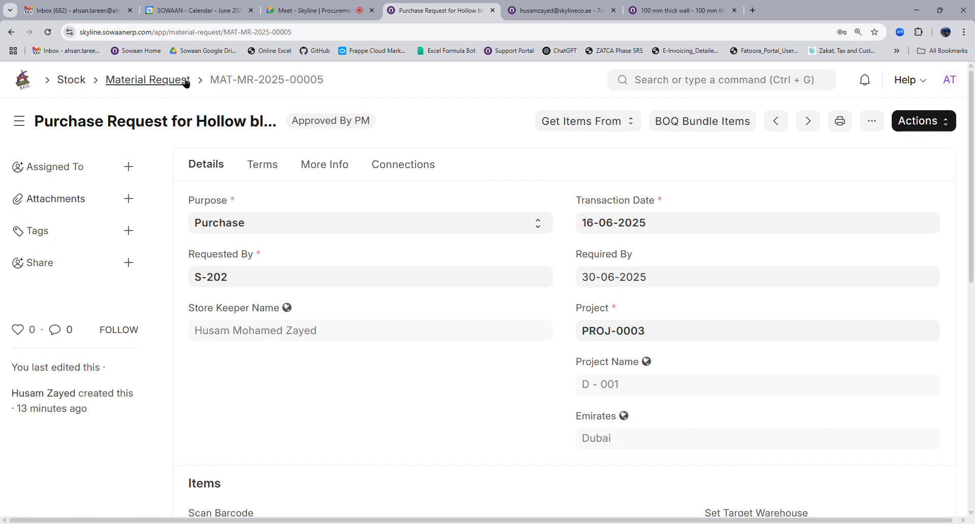
# Return to the Material Request list, clear the Purchase purpose filter, and switch to Report View.
pyautogui.click(154, 87)
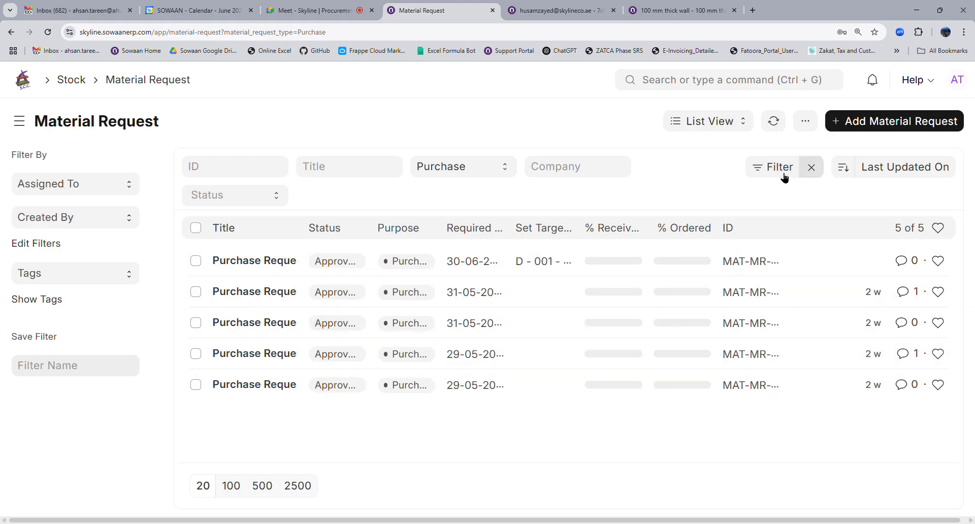
pyautogui.click(813, 168)
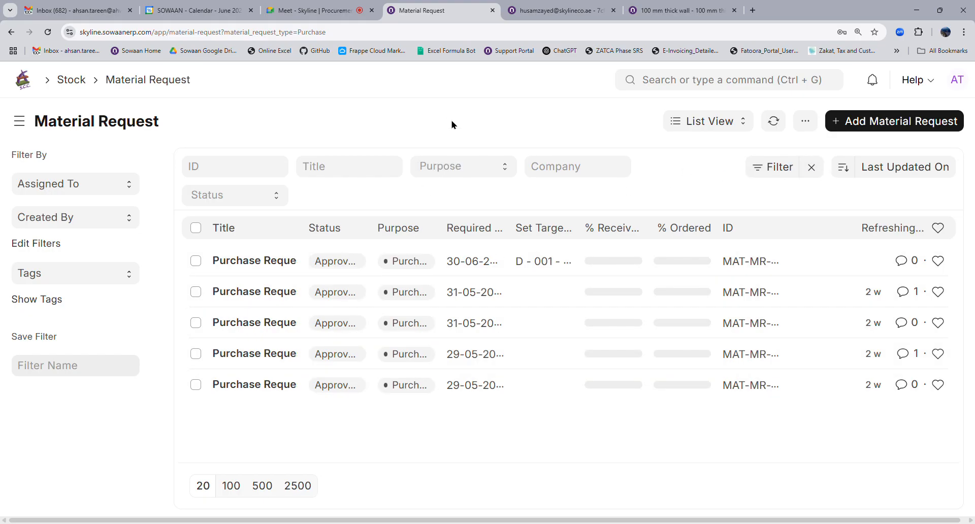
pyautogui.click(717, 126)
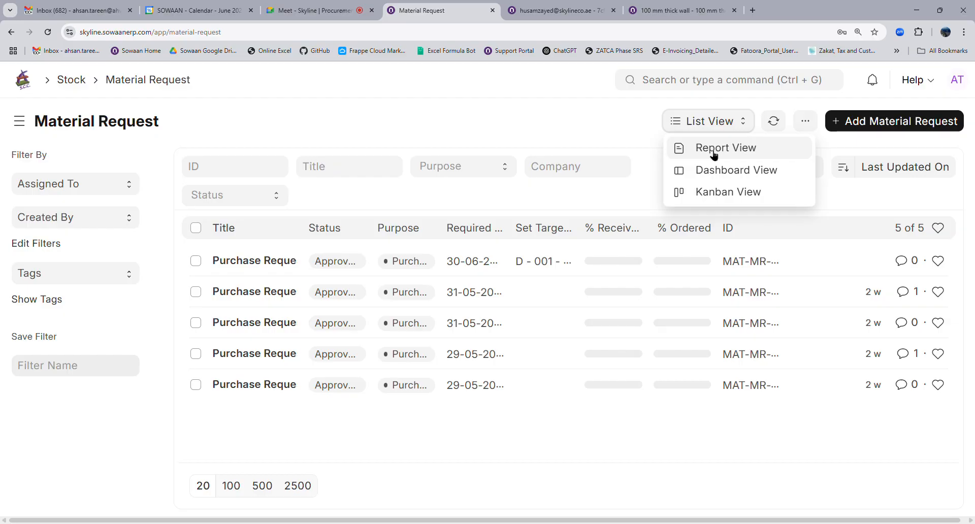
pyautogui.click(714, 151)
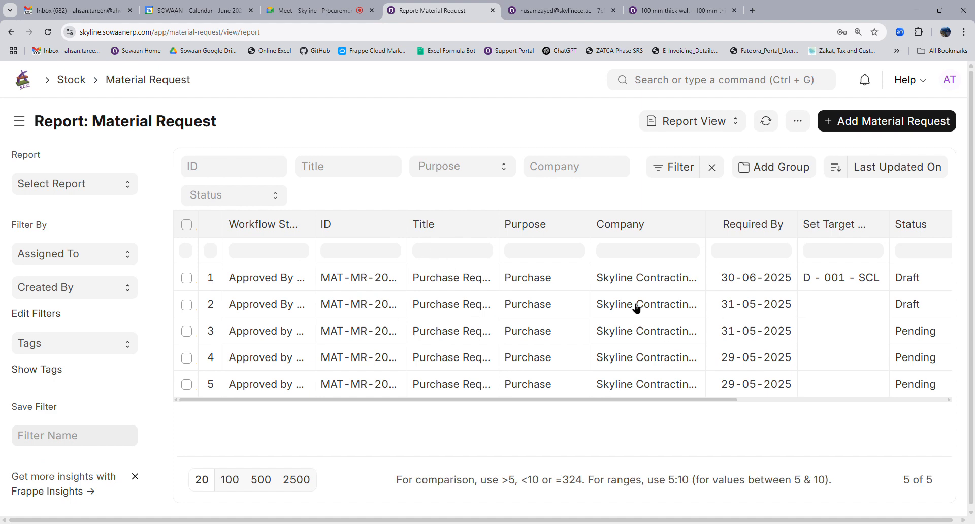
# Open the 'Material Requests for which Supplier Quotations are not created' report.
pyautogui.moveTo(529, 224); pyautogui.dragTo(397, 241)
pyautogui.moveTo(621, 401); pyautogui.dragTo(456, 394)
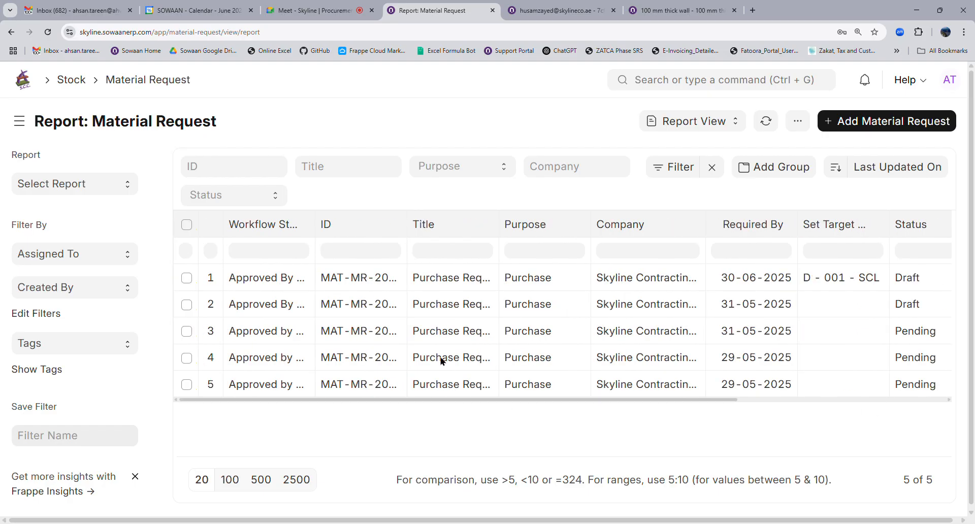
pyautogui.click(66, 186)
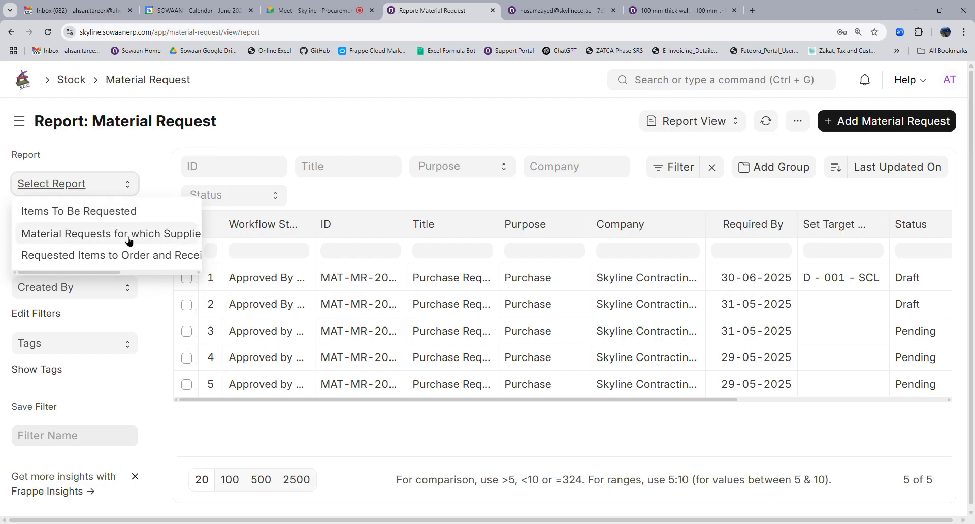
pyautogui.click(94, 237)
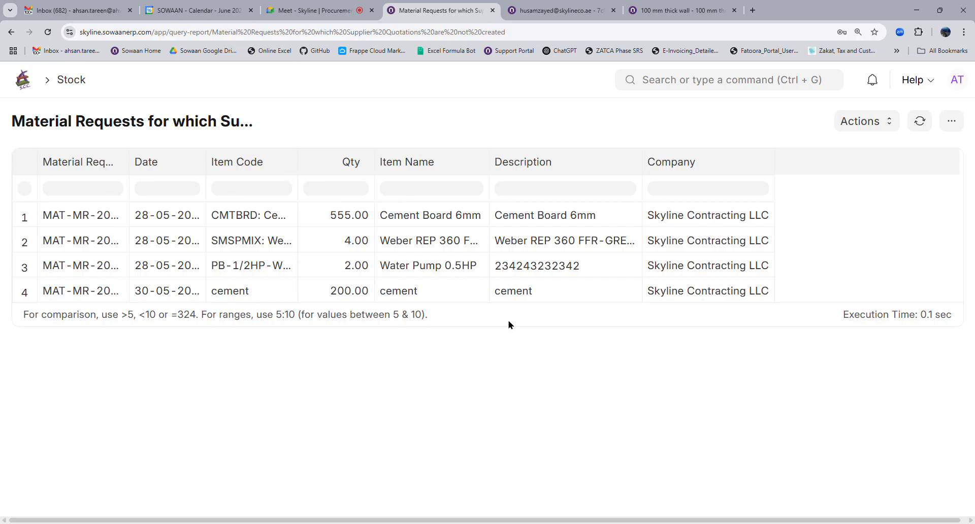
# Go back twice to the Material Request list and reload it.
pyautogui.click(12, 34)
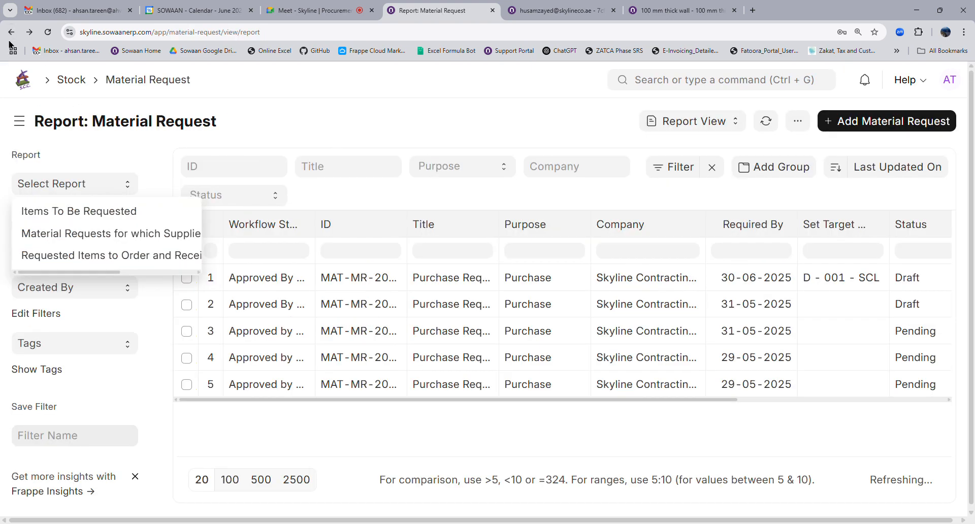
pyautogui.click(11, 34)
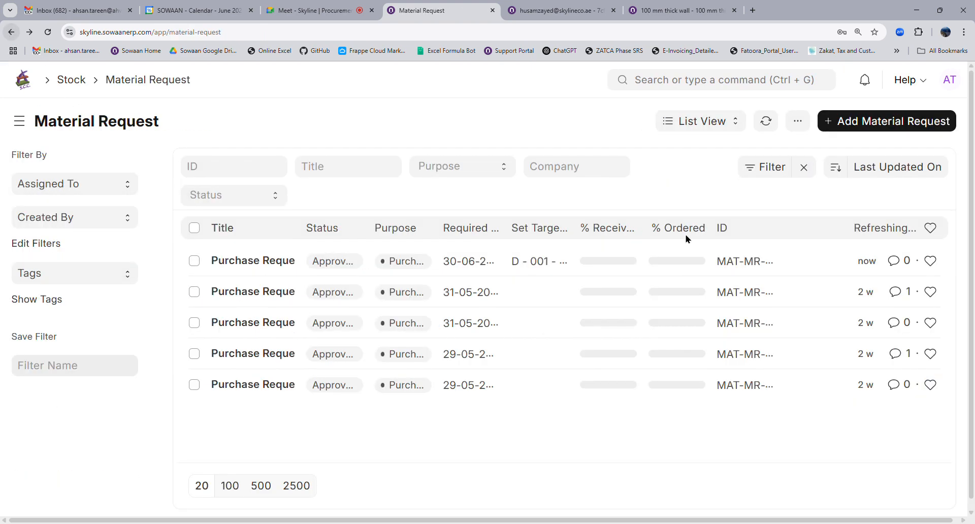
pyautogui.click(769, 125)
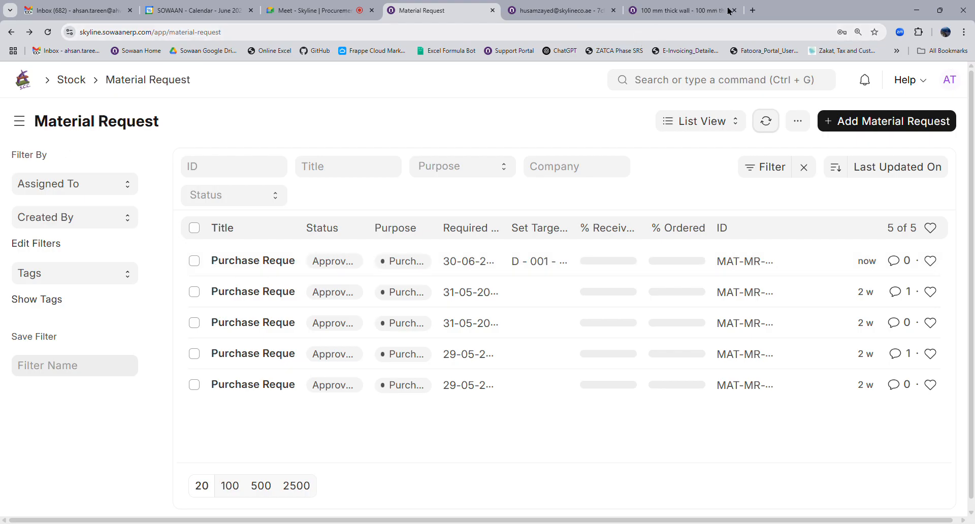
# Load demo15.sowaanerp.com in a new tab and switch from the portal to the Desk.
pyautogui.click(752, 11)
pyautogui.write('demo')
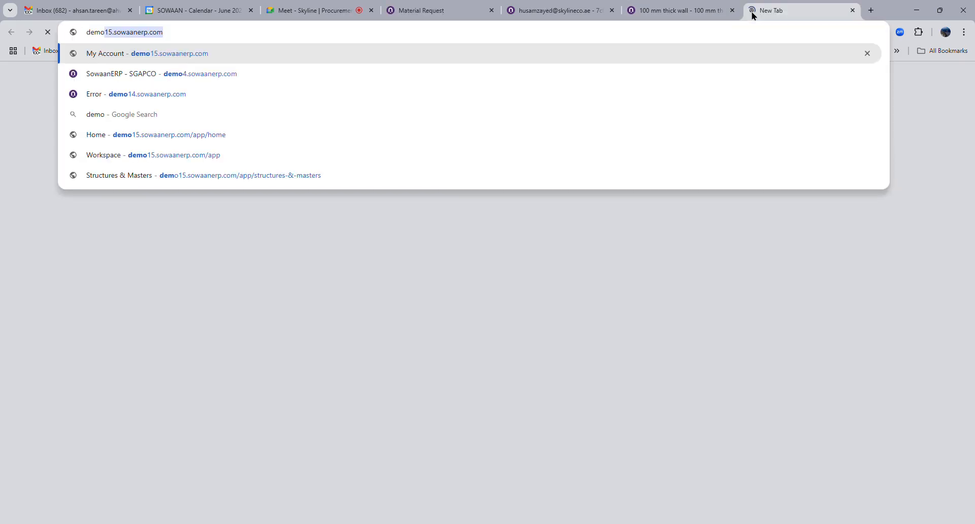
pyautogui.press('Return')
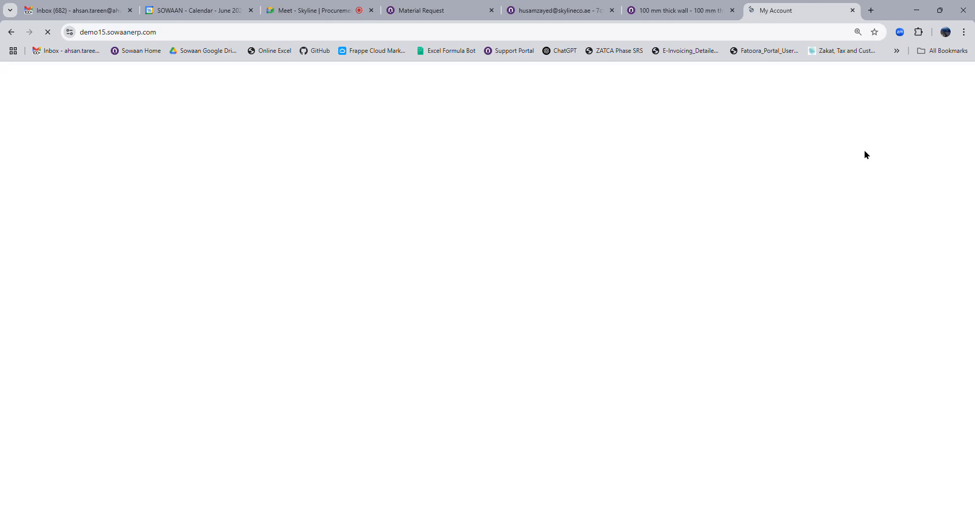
pyautogui.click(883, 91)
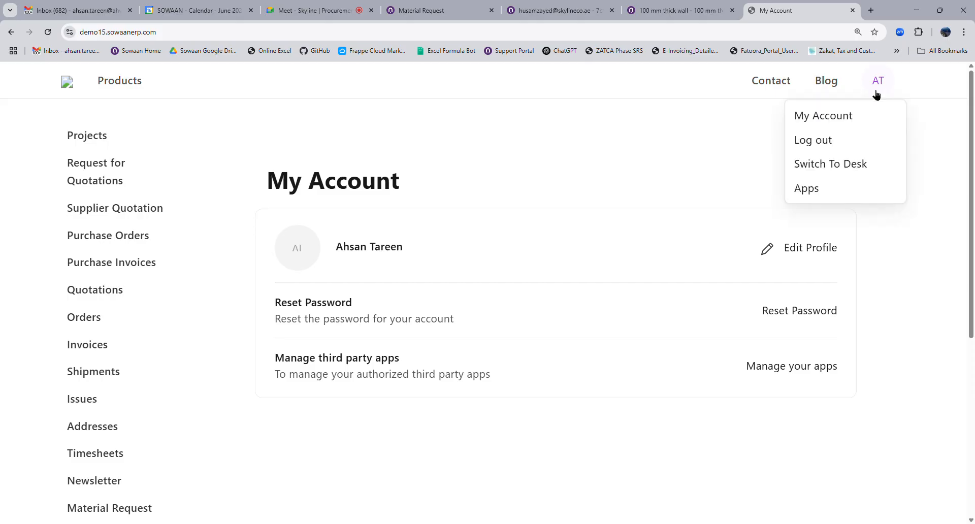
pyautogui.click(814, 169)
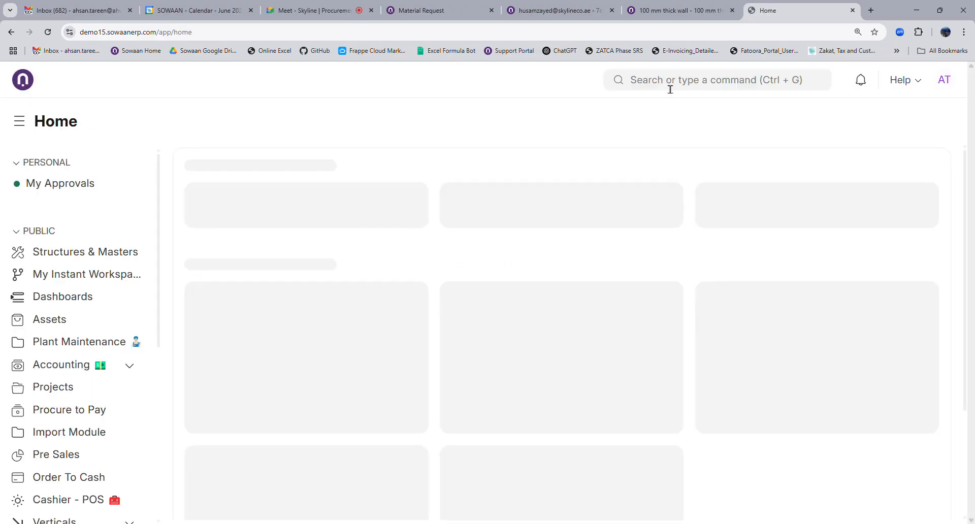
# Search 'material' and go to the Material Request List.
pyautogui.click(670, 89)
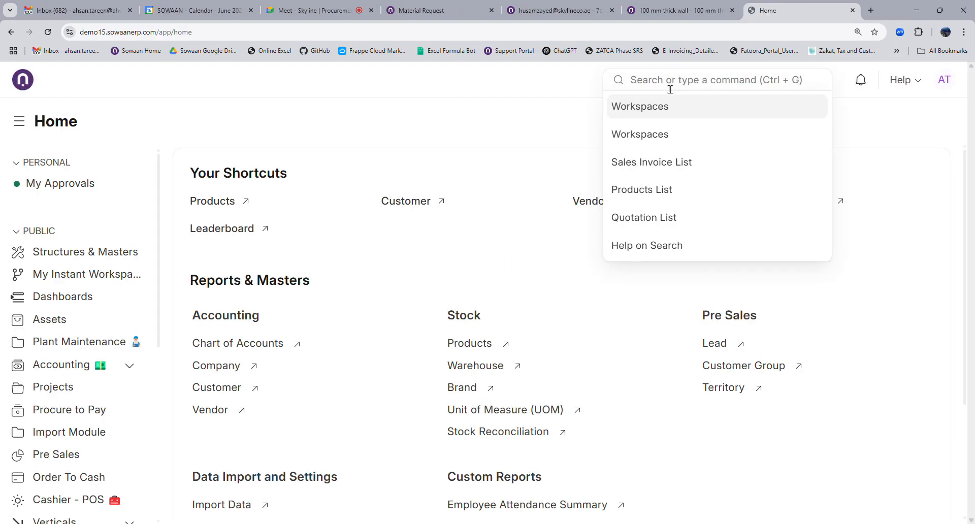
pyautogui.write('mat')
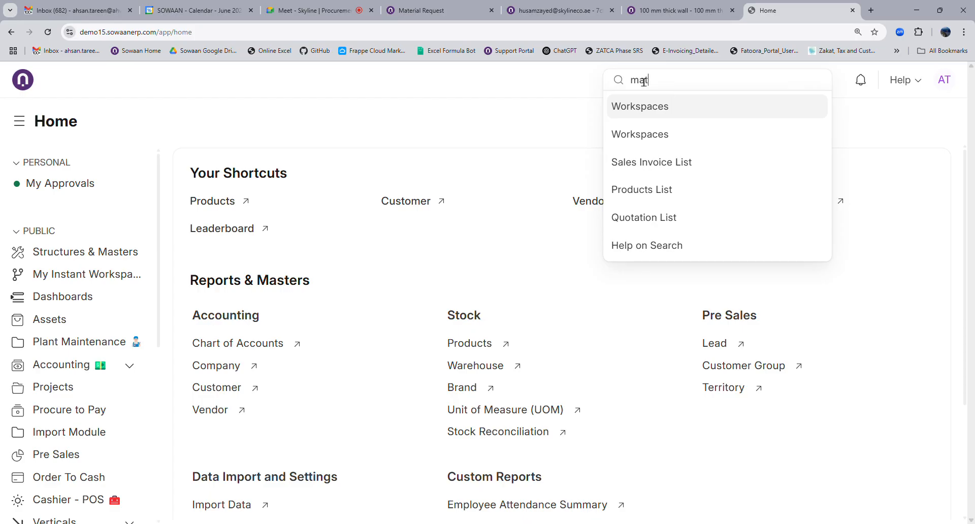
pyautogui.write('erial')
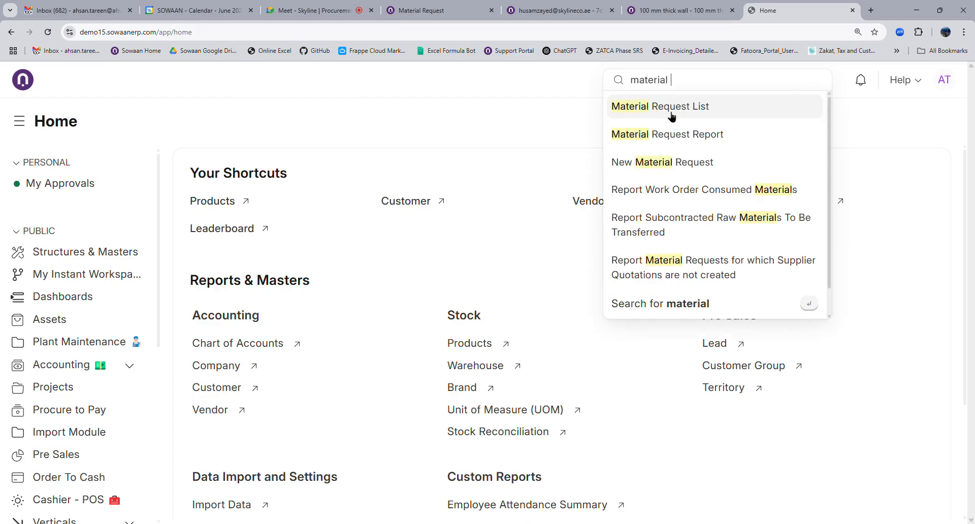
pyautogui.click(671, 112)
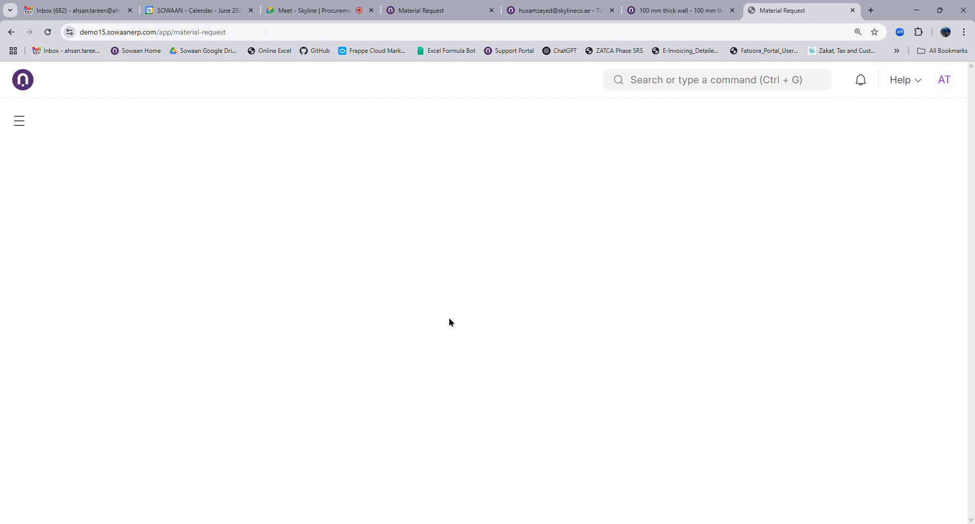
# Filter the material requests to Purpose Purchase.
pyautogui.scroll(-8, 540, 330)
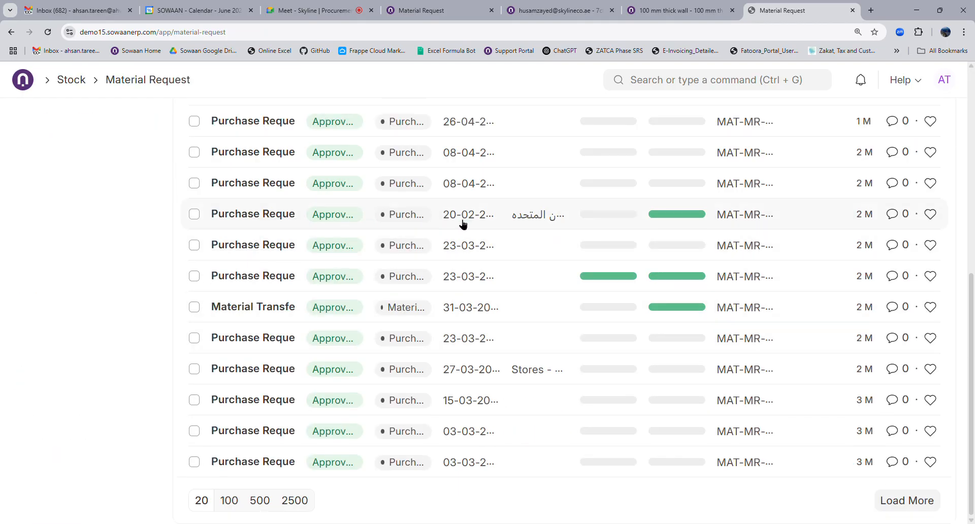
pyautogui.scroll(10, 584, 290)
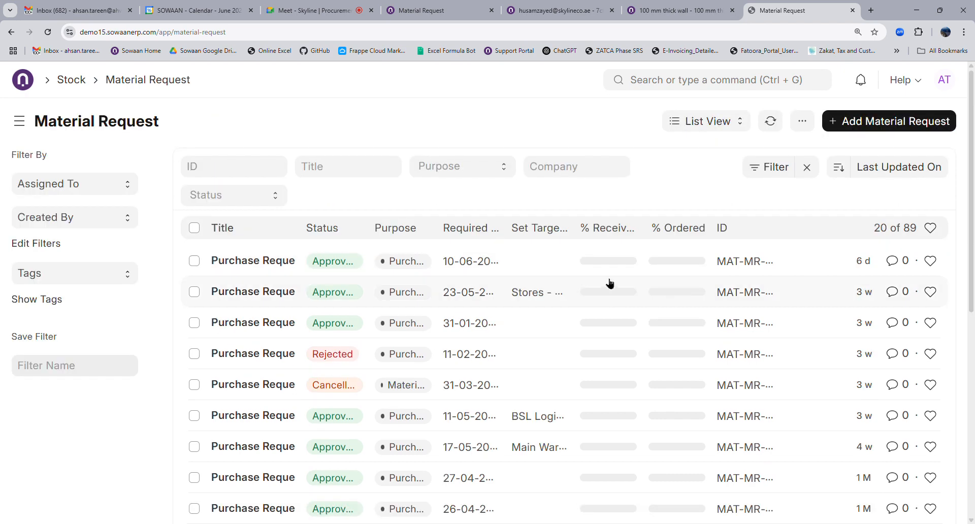
pyautogui.click(456, 176)
pyautogui.click(454, 200)
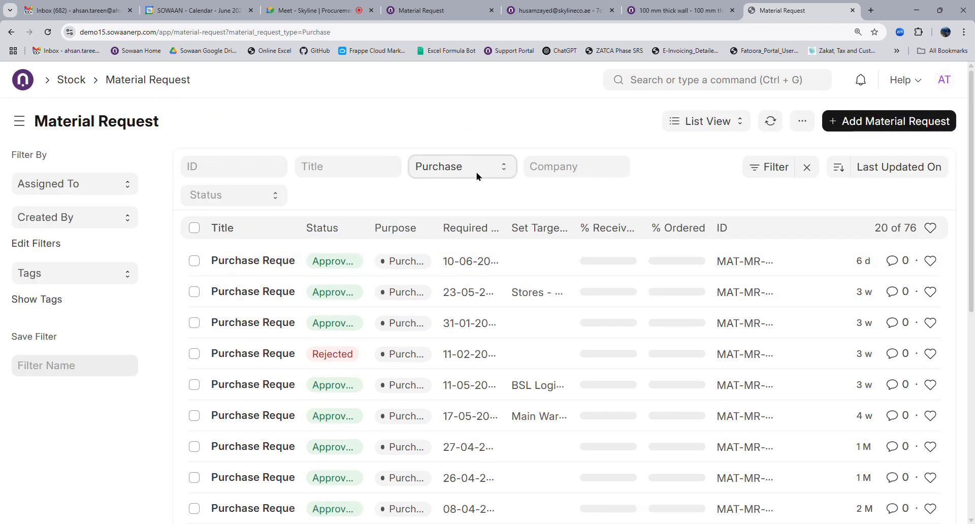
# Open the 23-03 Purchase Request MAT-MR-2025-00034 with quantities 555 and 666.
pyautogui.scroll(-1, 394, 305)
pyautogui.scroll(-3, 394, 305)
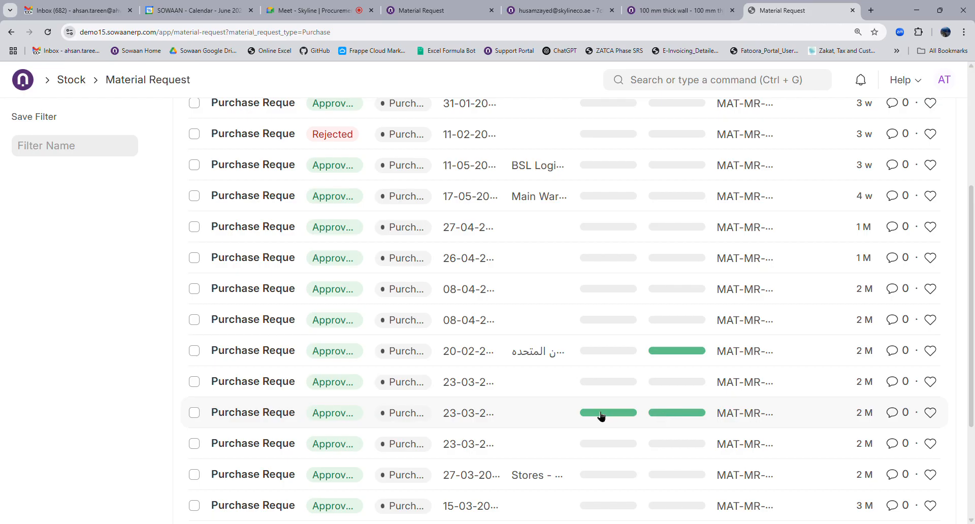
pyautogui.click(278, 421)
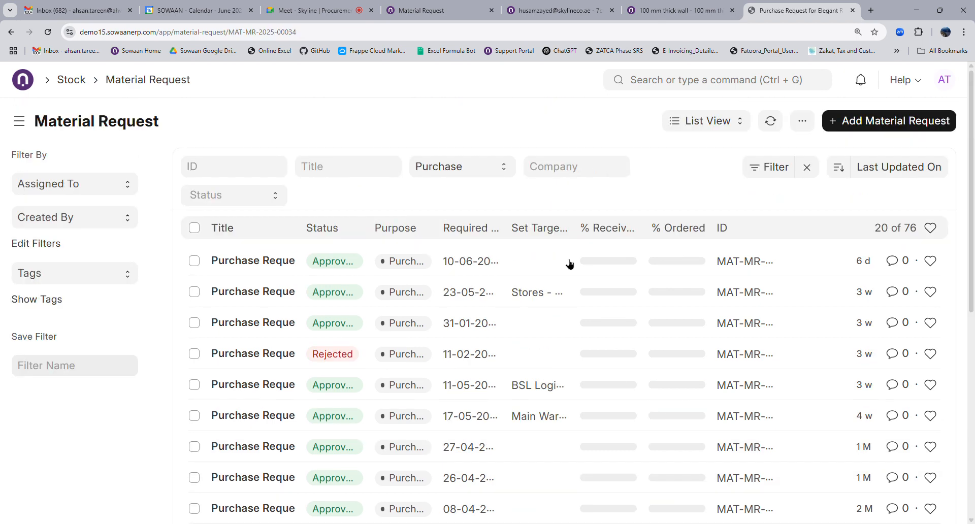
pyautogui.scroll(-4, 127, 131)
pyautogui.scroll(4, 385, 284)
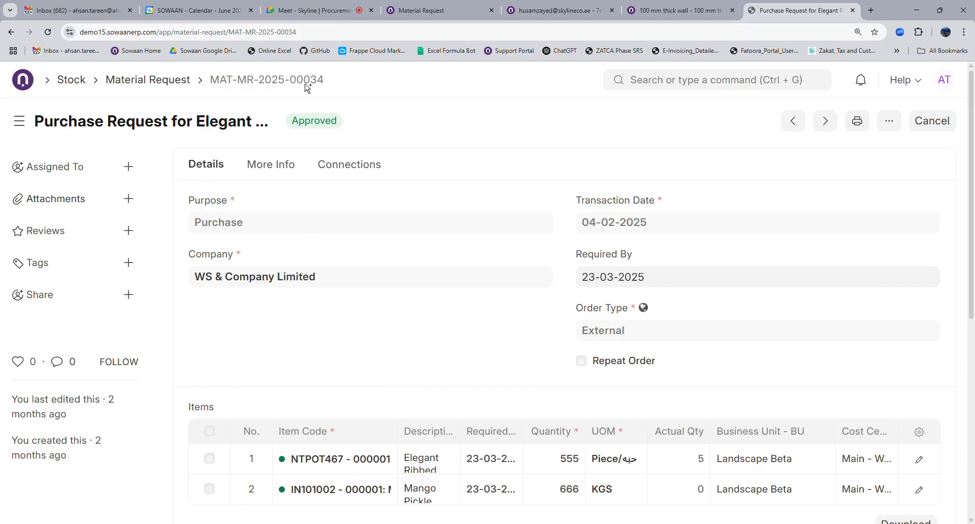
# View MAT-MR-2025-00034's Connections for its purchase order and receipt, then return to the list.
pyautogui.click(363, 164)
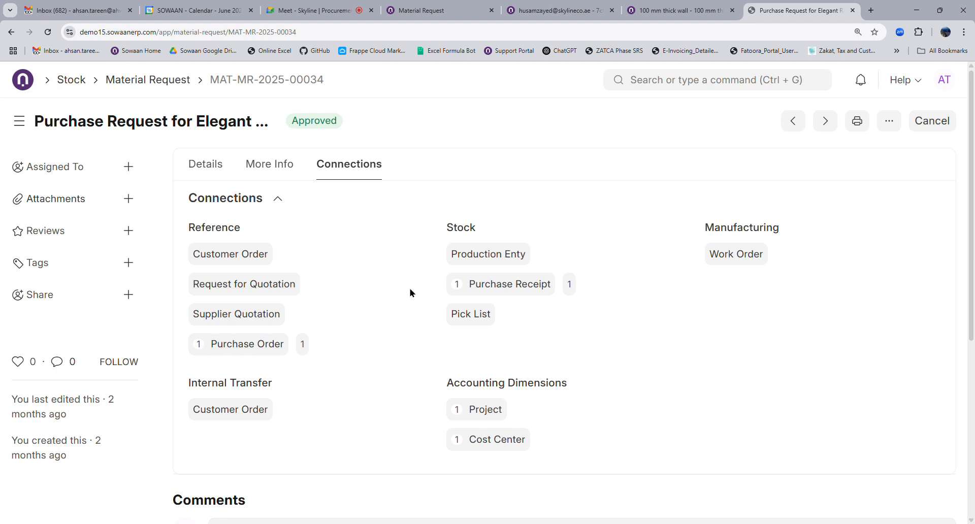
pyautogui.click(153, 83)
pyautogui.scroll(-8, 505, 355)
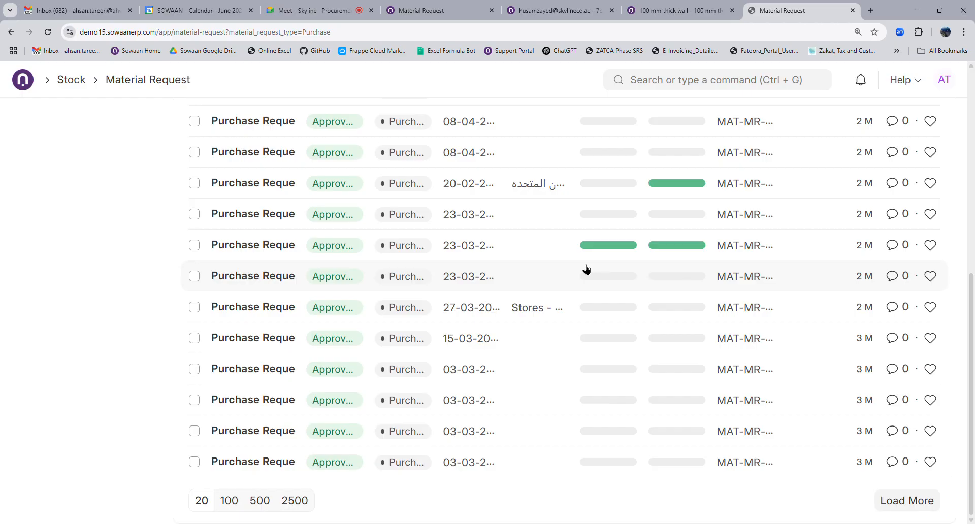
# Reload the Purchase material request list twice and open the newest request, MAT-MR-2025-00043.
pyautogui.scroll(8, 518, 376)
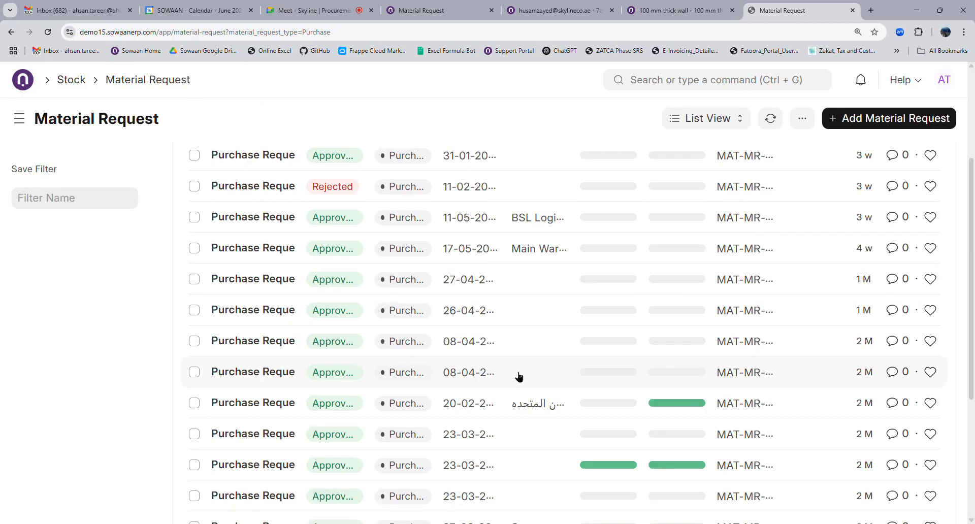
pyautogui.click(769, 124)
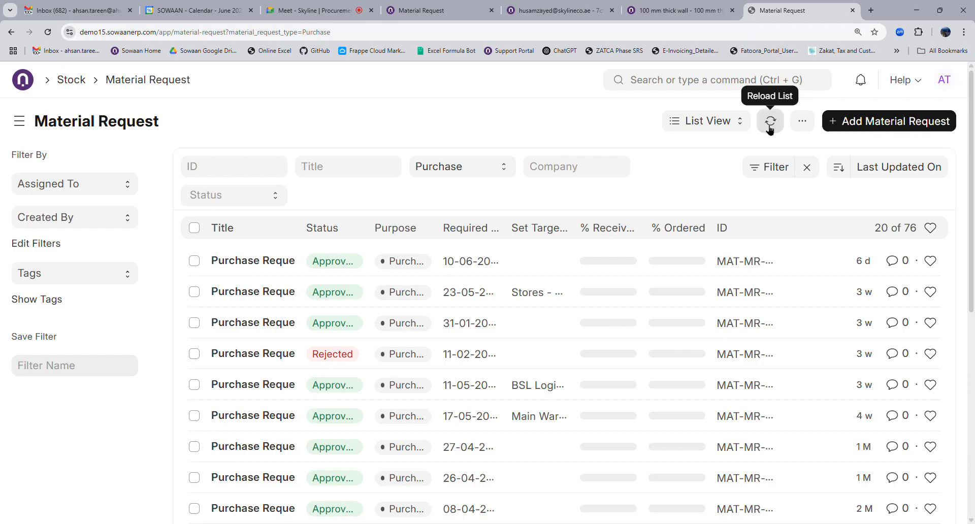
pyautogui.click(770, 124)
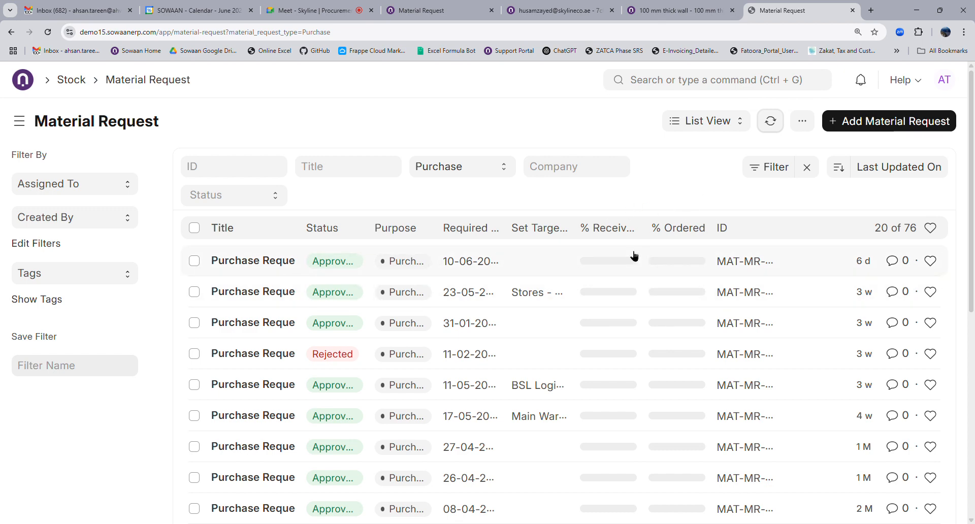
pyautogui.click(261, 261)
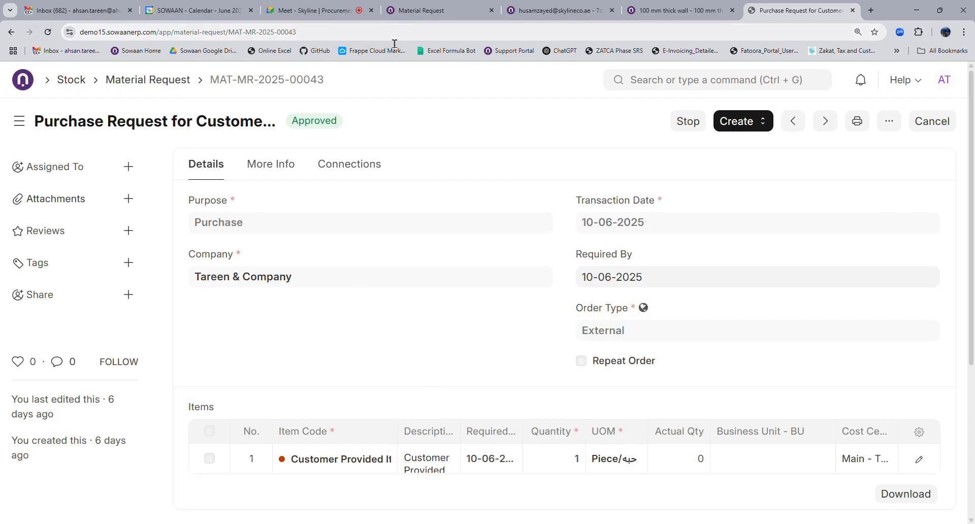
# Open the 11-05 BSL Logistics request MAT-MR-2025-00040 and edit its Almonds row at 10 KGS.
pyautogui.click(142, 82)
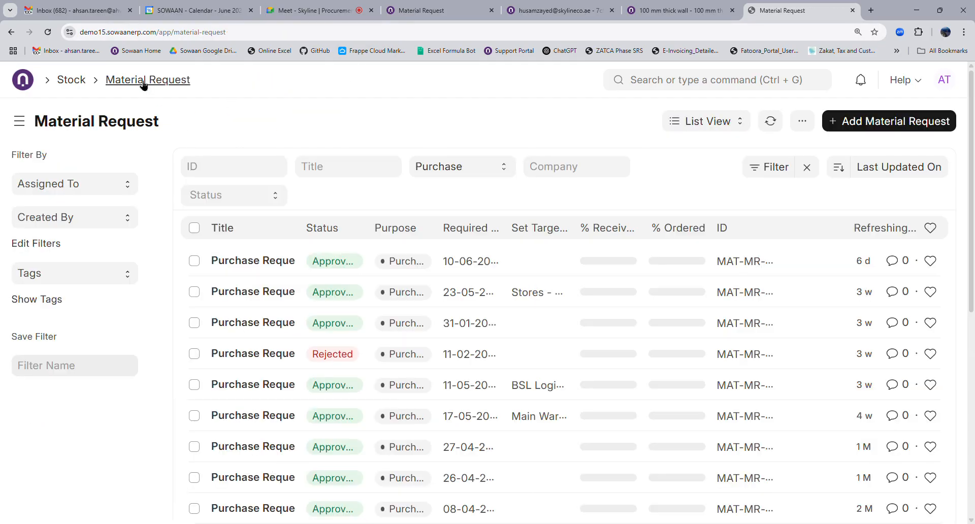
pyautogui.click(264, 387)
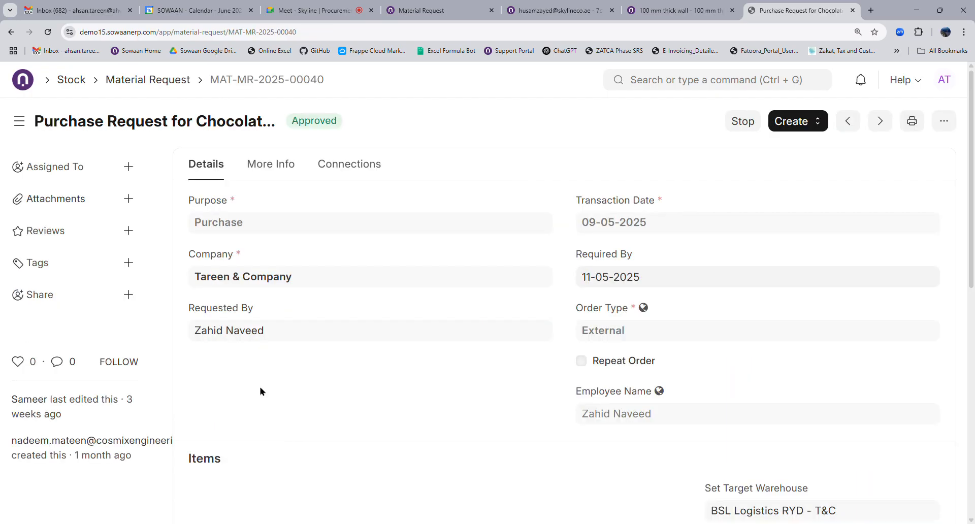
pyautogui.scroll(-4, 322, 395)
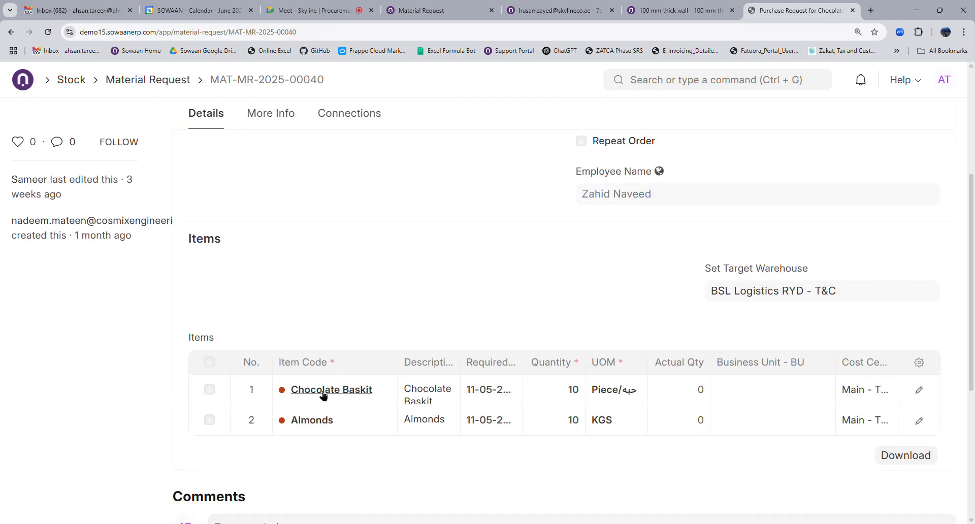
pyautogui.moveTo(323, 395)
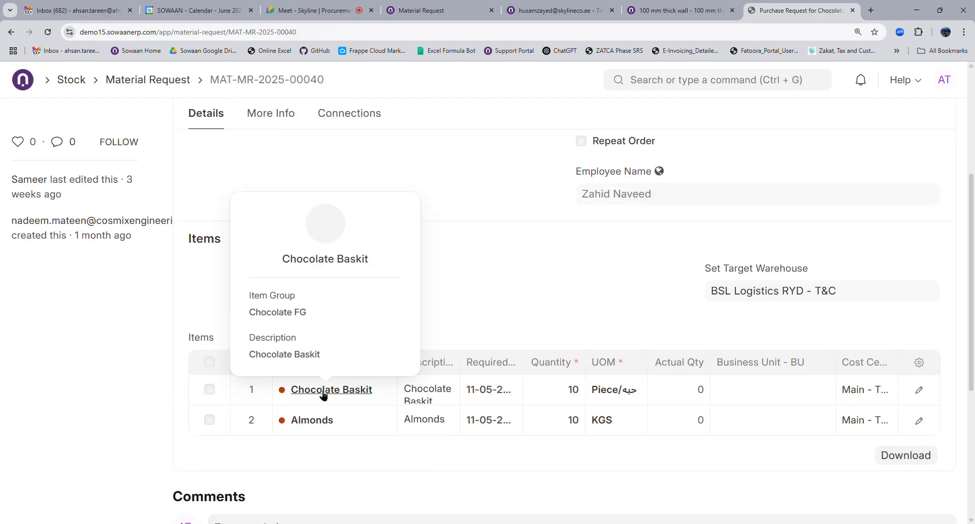
pyautogui.click(322, 420)
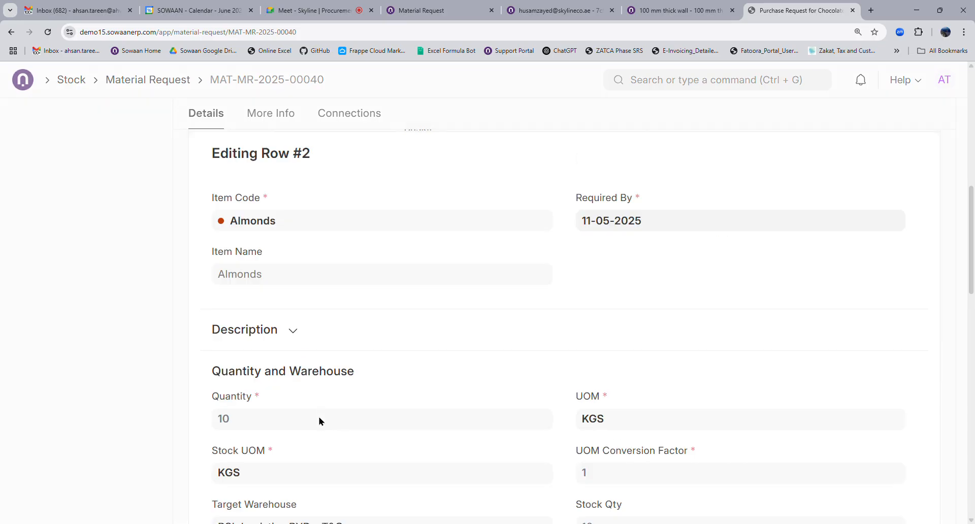
# Open the Almonds item record and review its Dashboard.
pyautogui.click(263, 228)
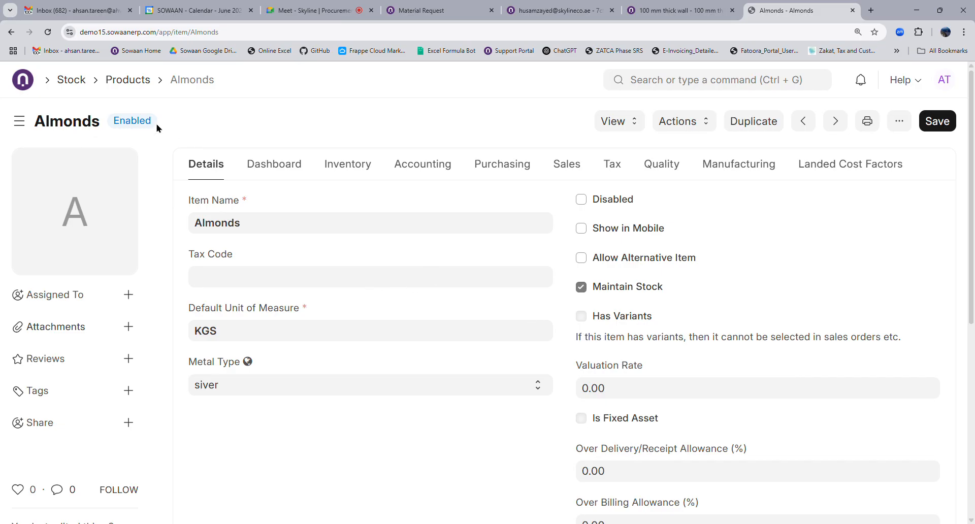
pyautogui.click(271, 170)
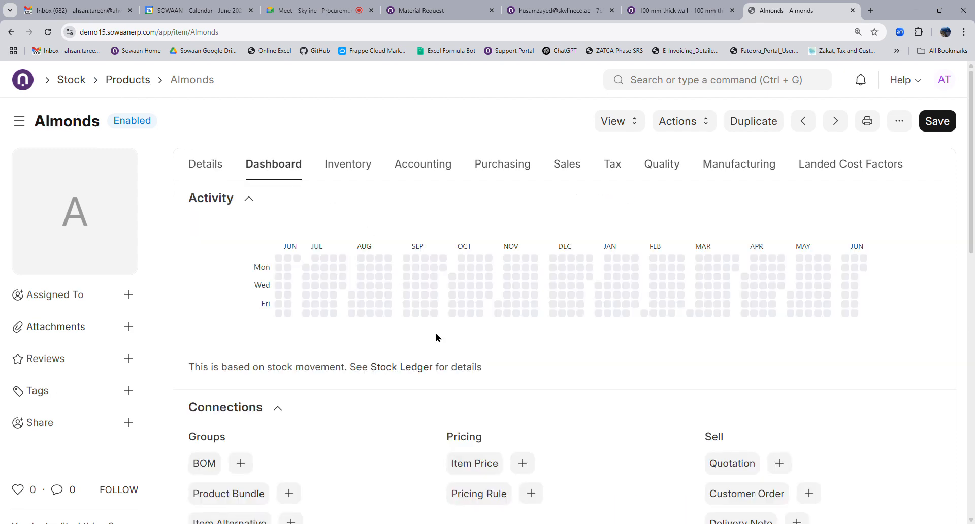
pyautogui.scroll(-4, 364, 359)
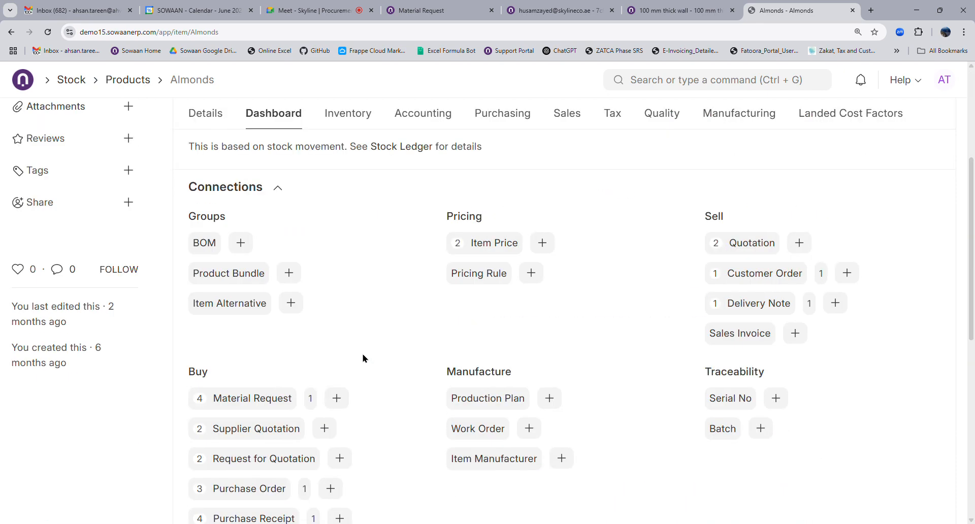
pyautogui.scroll(-4, 363, 359)
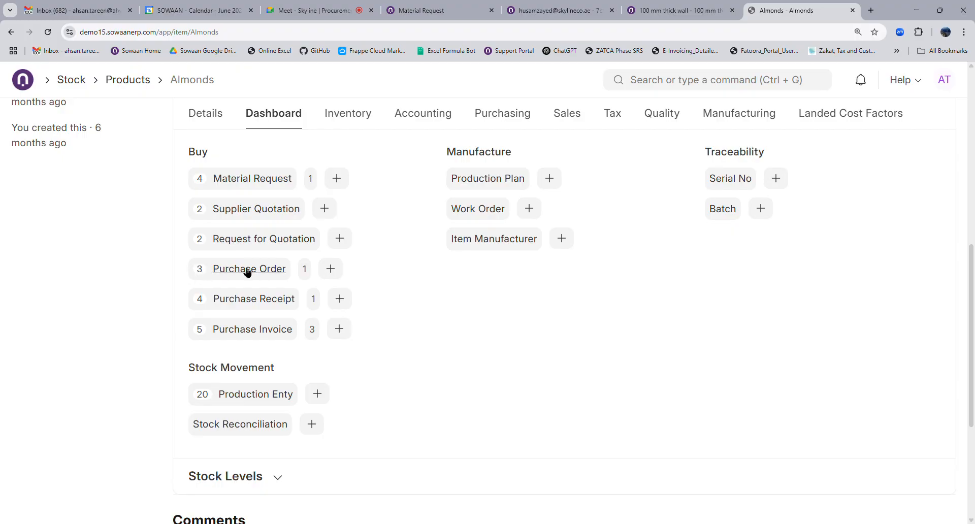
pyautogui.scroll(8, 191, 192)
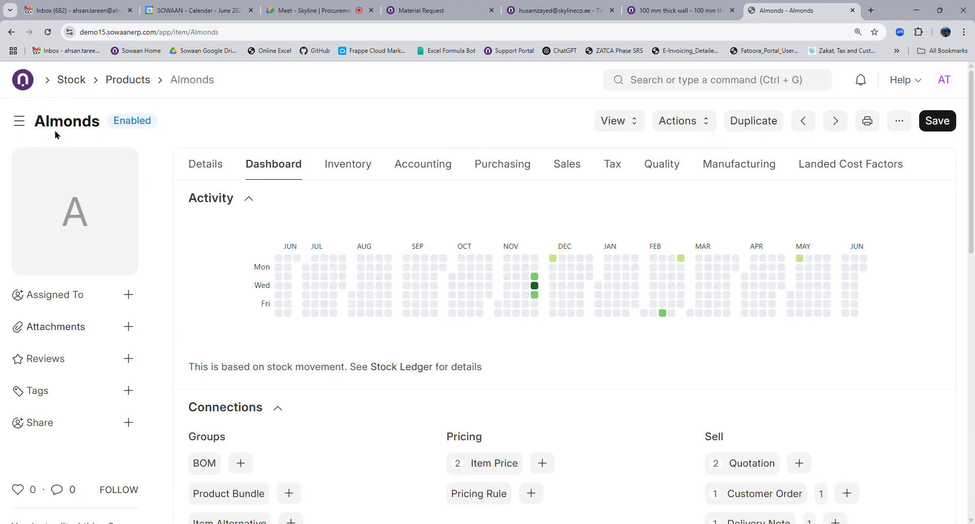
pyautogui.scroll(-8, 270, 239)
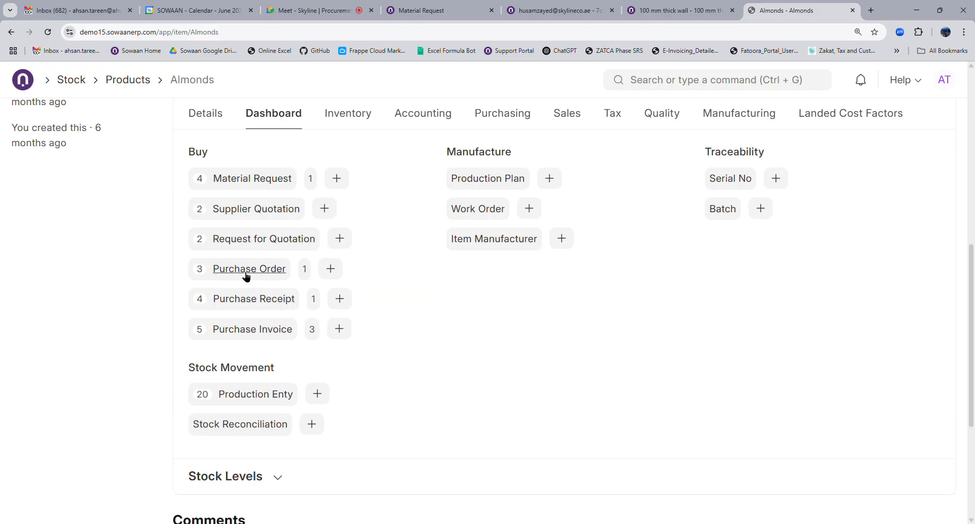
# Try Almonds' linked Purchase Orders, dismiss the Server Error, and close that tab.
pyautogui.click(245, 273)
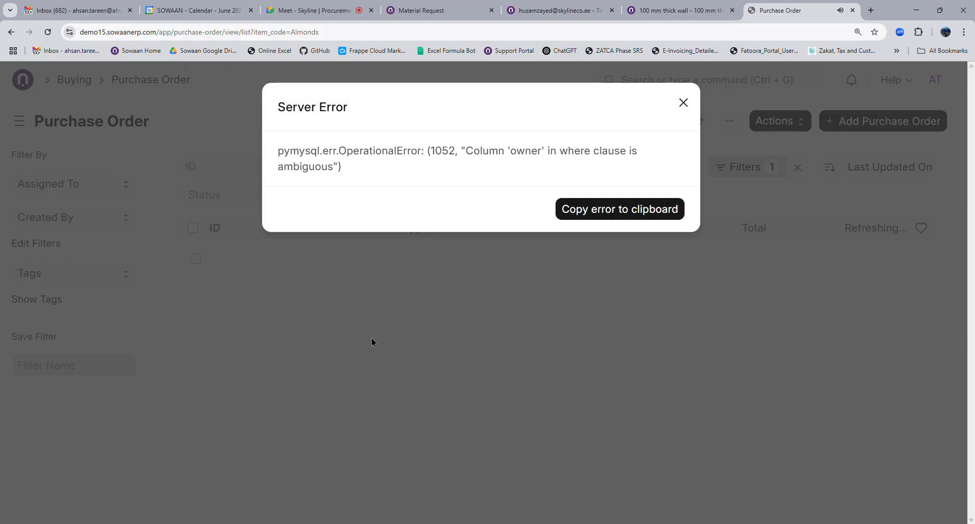
pyautogui.click(371, 337)
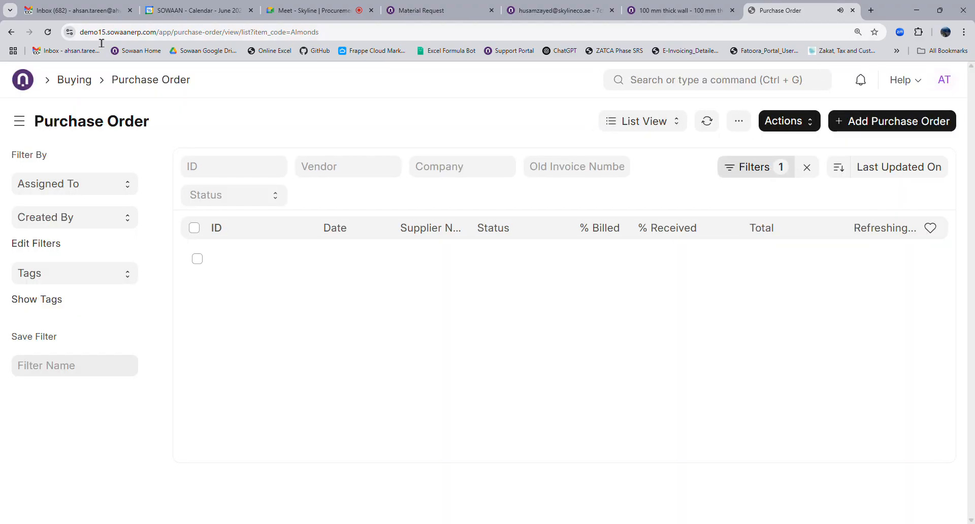
pyautogui.click(854, 11)
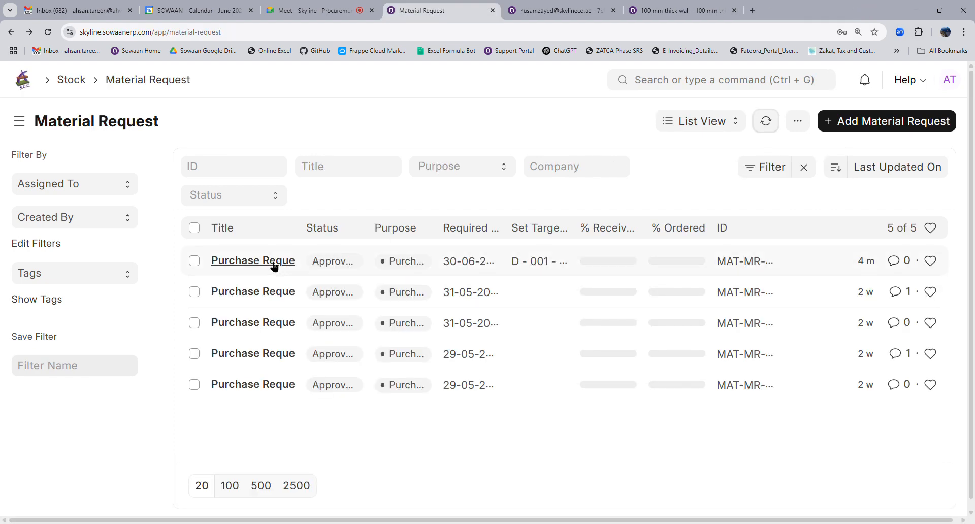
# Open the Water Pump 0.5HP item from the first line (22 units) of Fujairah Concrete Products' purchase order PUR-ORD-2025-00001.
pyautogui.click(677, 82)
pyautogui.write('purcha')
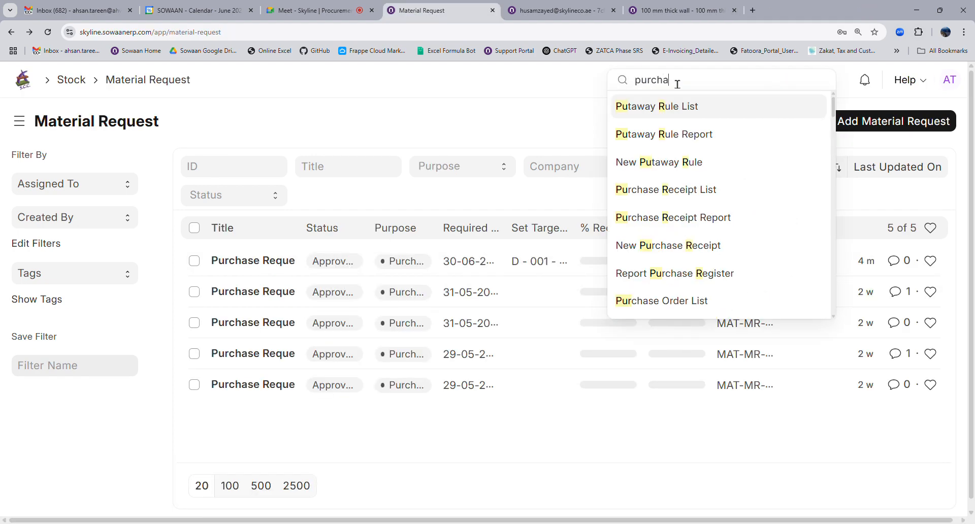
pyautogui.write('se ')
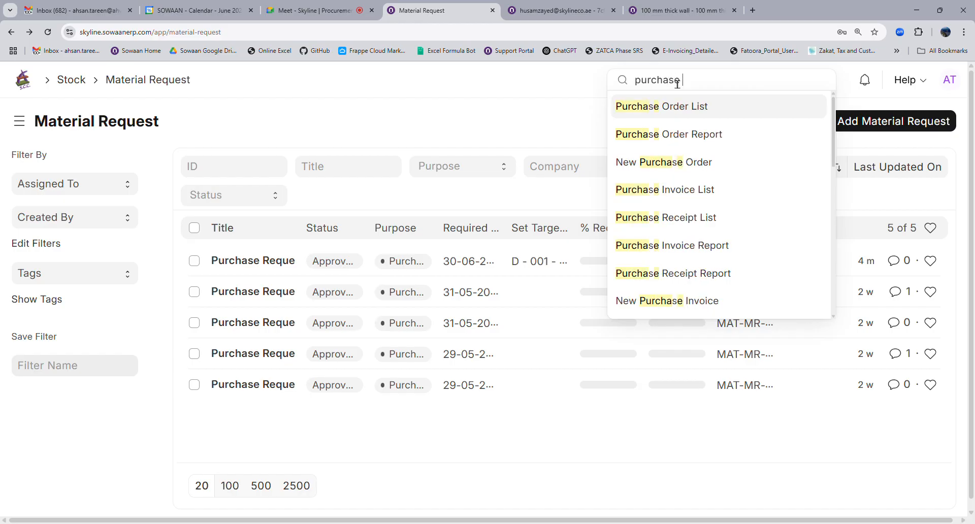
pyautogui.write('or')
pyautogui.click(668, 106)
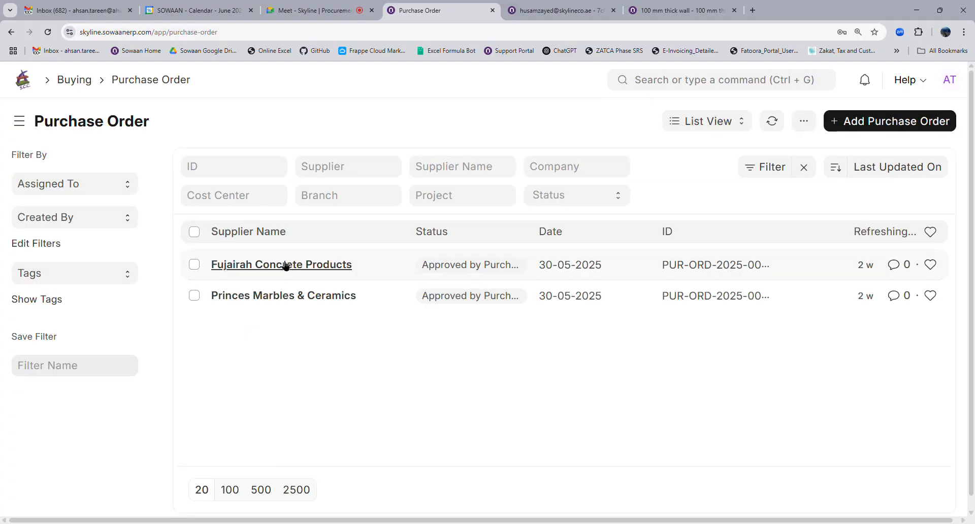
pyautogui.click(284, 268)
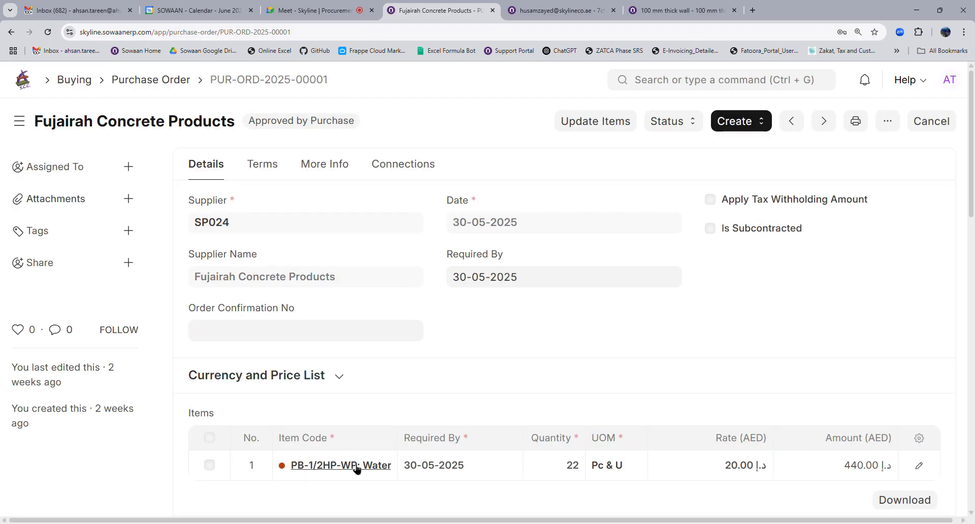
pyautogui.click(356, 466)
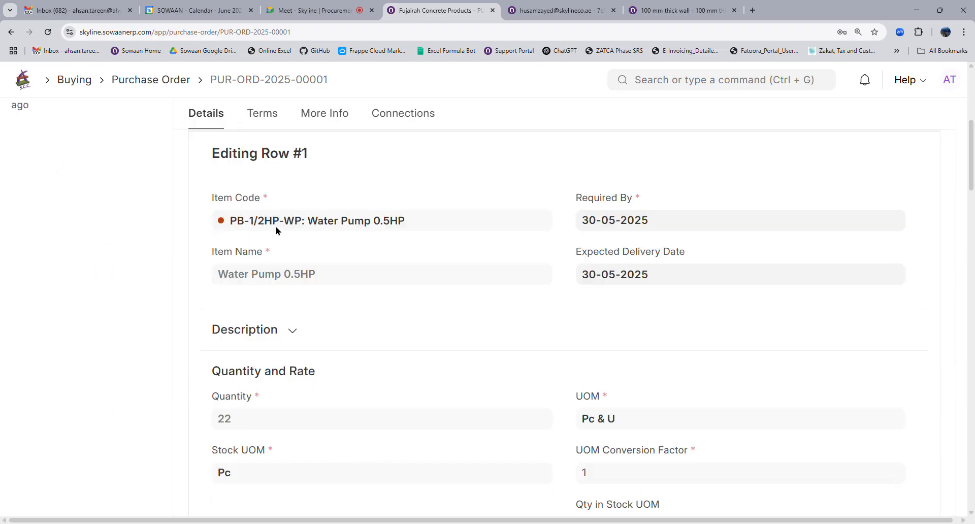
pyautogui.click(303, 222)
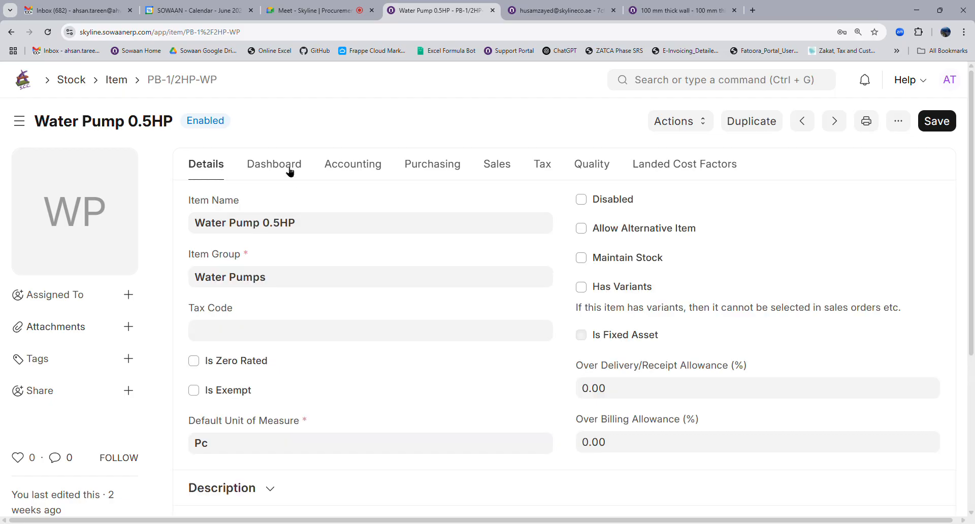
pyautogui.click(289, 170)
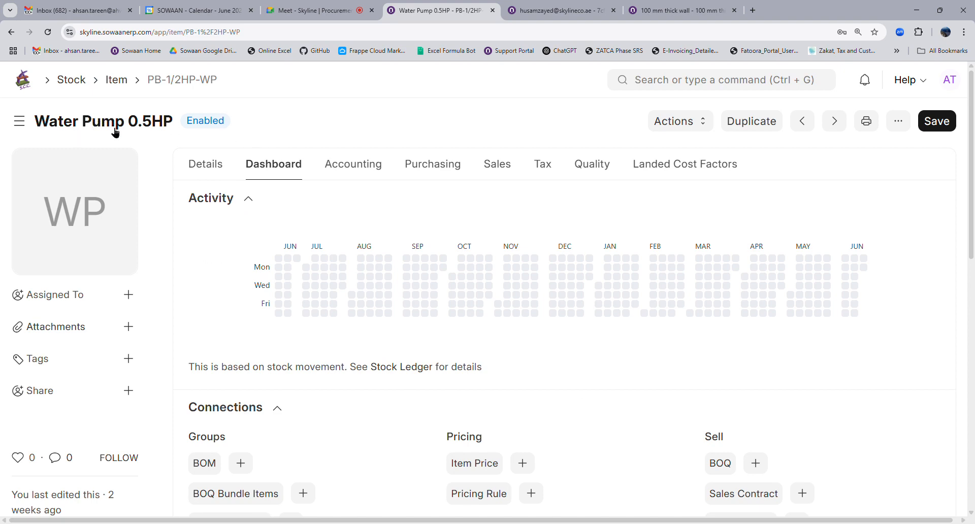
pyautogui.scroll(-4, 322, 315)
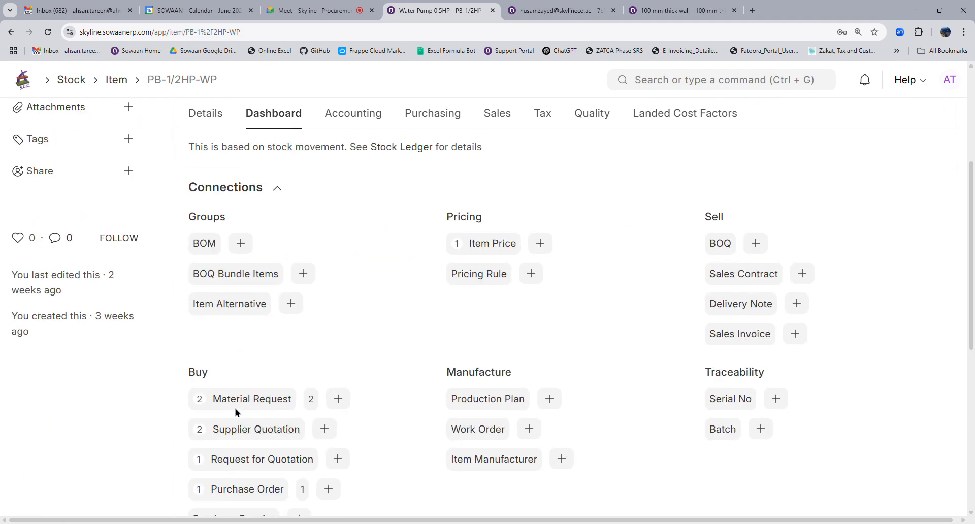
pyautogui.scroll(-4, 236, 411)
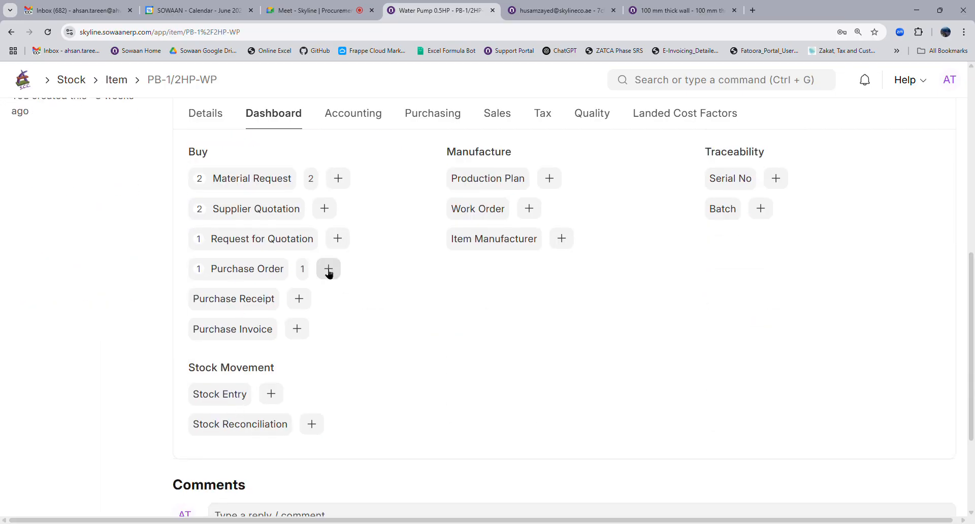
pyautogui.click(248, 269)
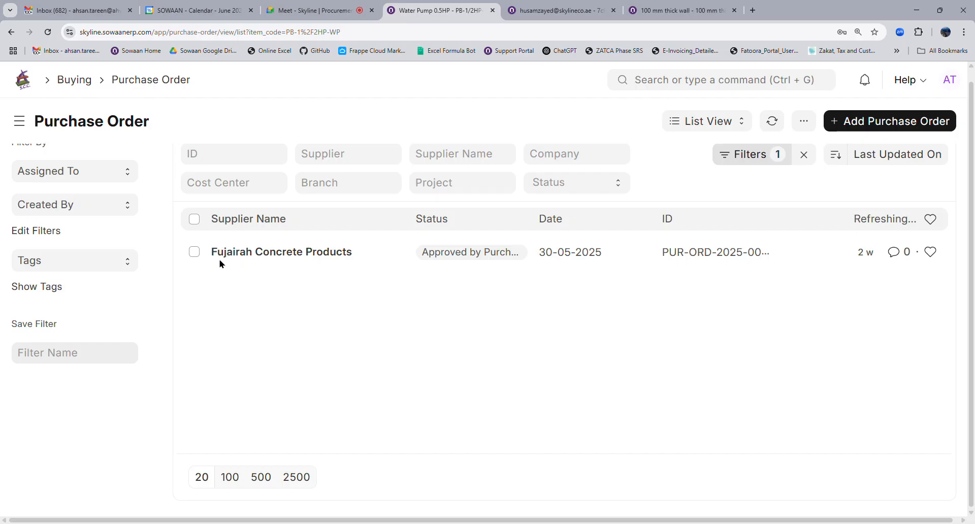
pyautogui.click(749, 161)
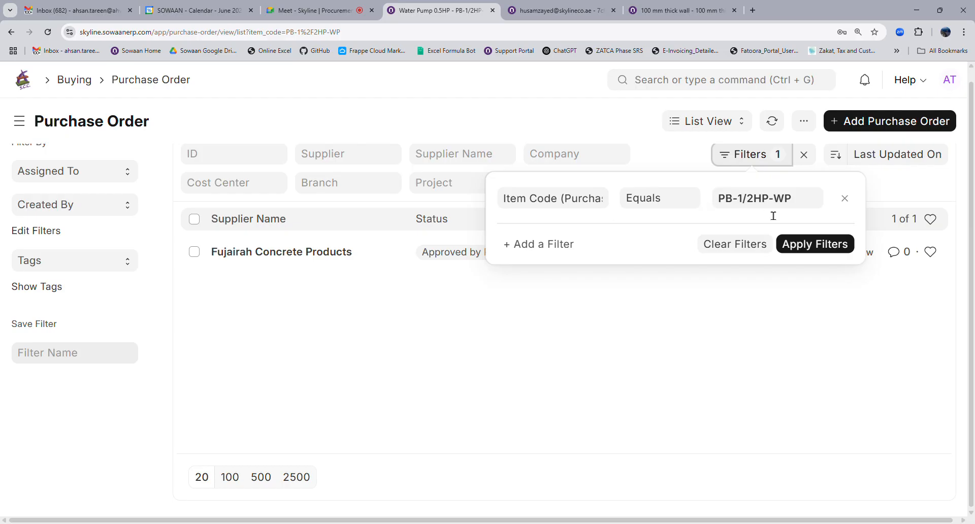
pyautogui.click(730, 309)
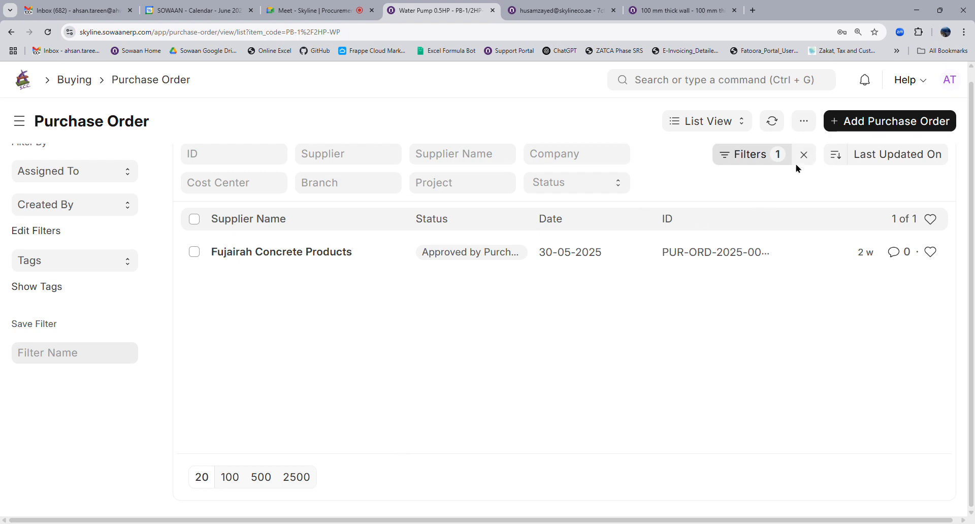
pyautogui.click(299, 253)
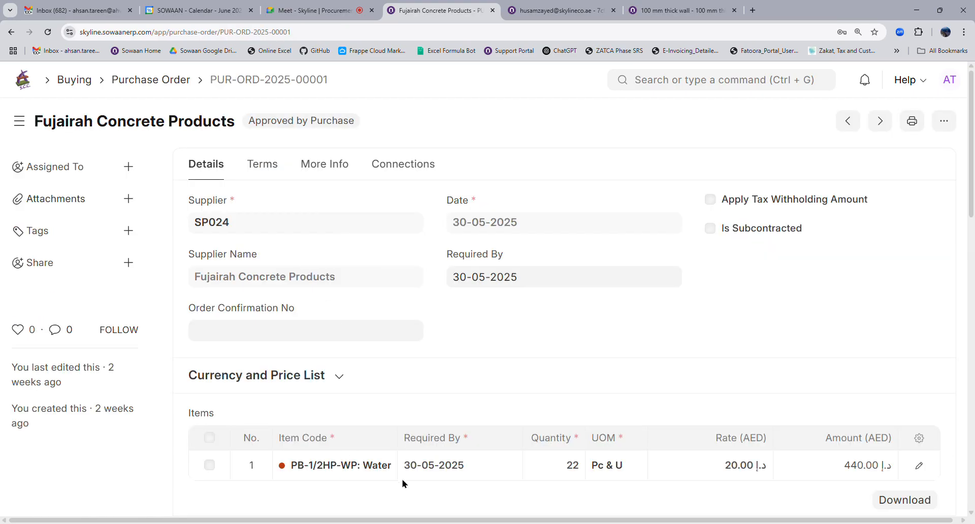
# Return to the Purchase Order list, remove the item filter to show both approved orders, then go Home.
pyautogui.click(151, 83)
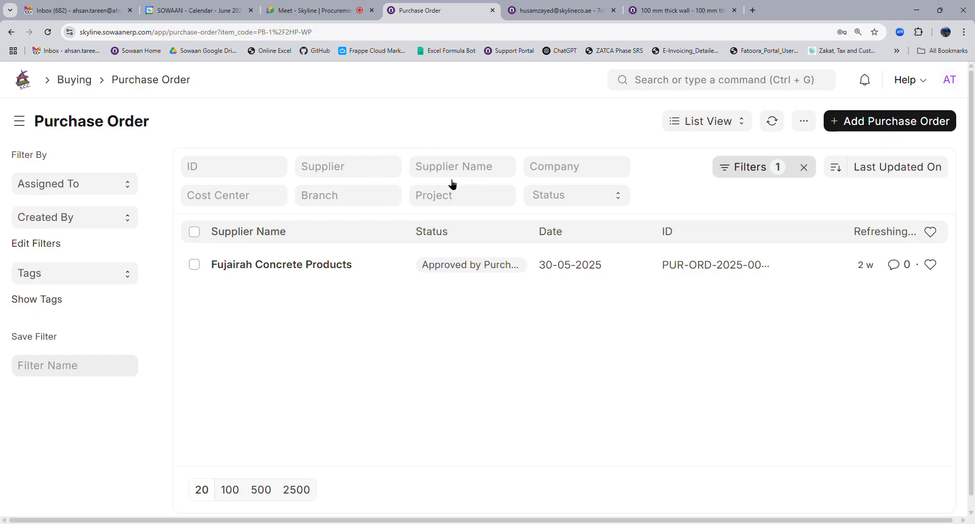
pyautogui.click(804, 168)
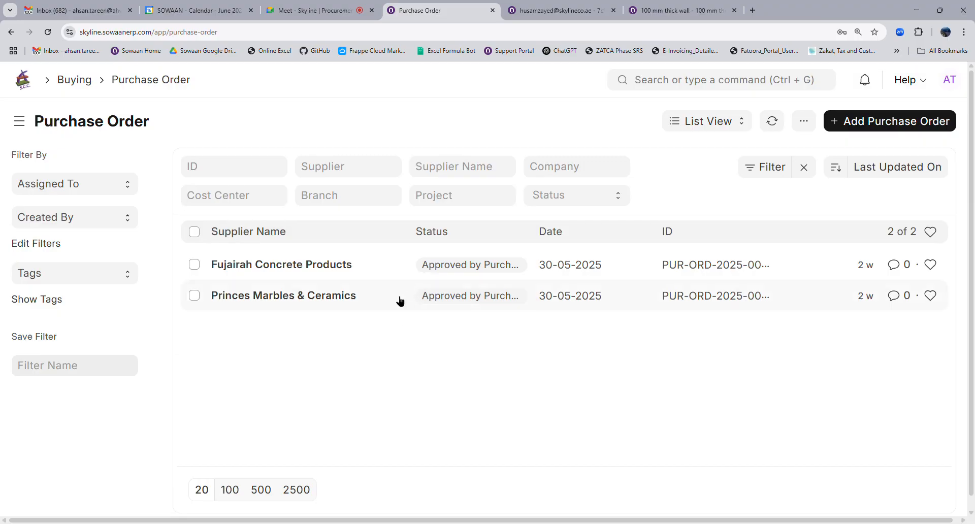
pyautogui.click(23, 87)
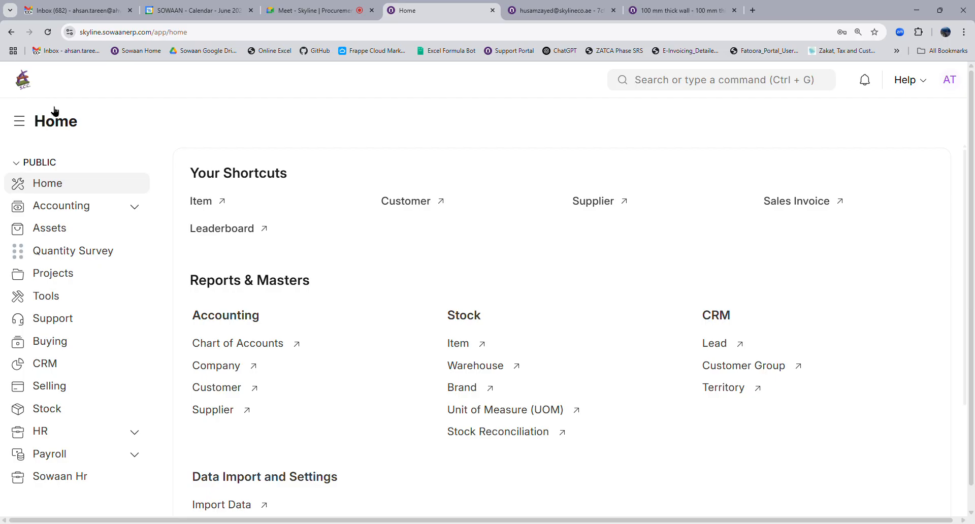
# Open the Material Request list through the Quantity Survey workspace, then close the Google Meet tab.
pyautogui.click(75, 258)
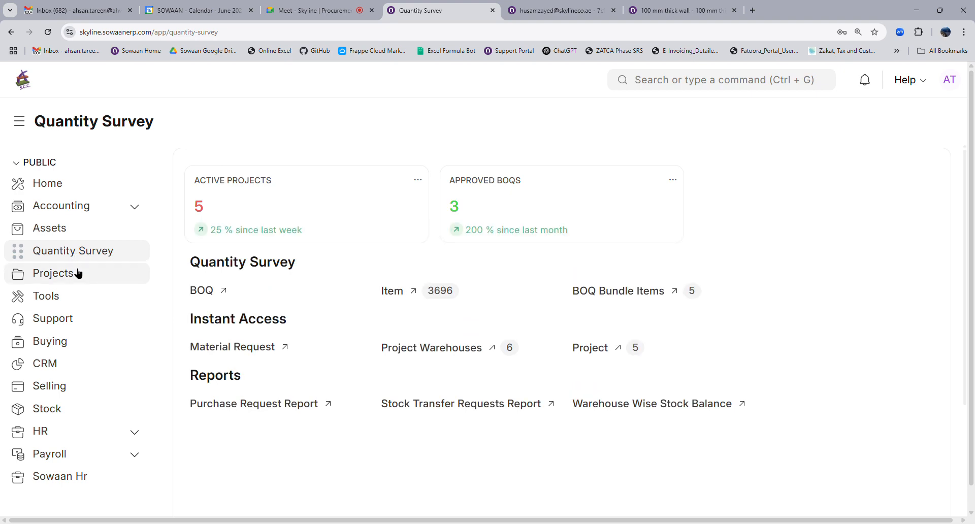
pyautogui.click(237, 347)
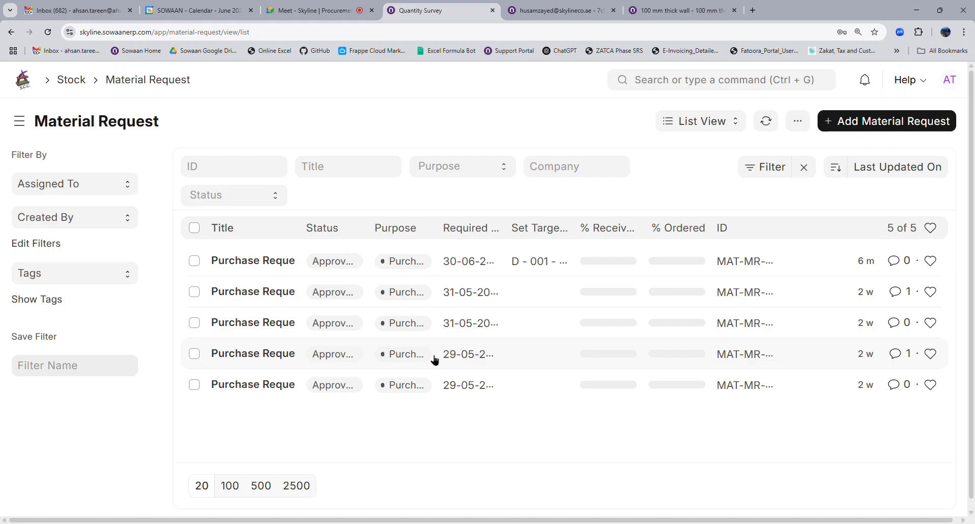
pyautogui.click(311, 10)
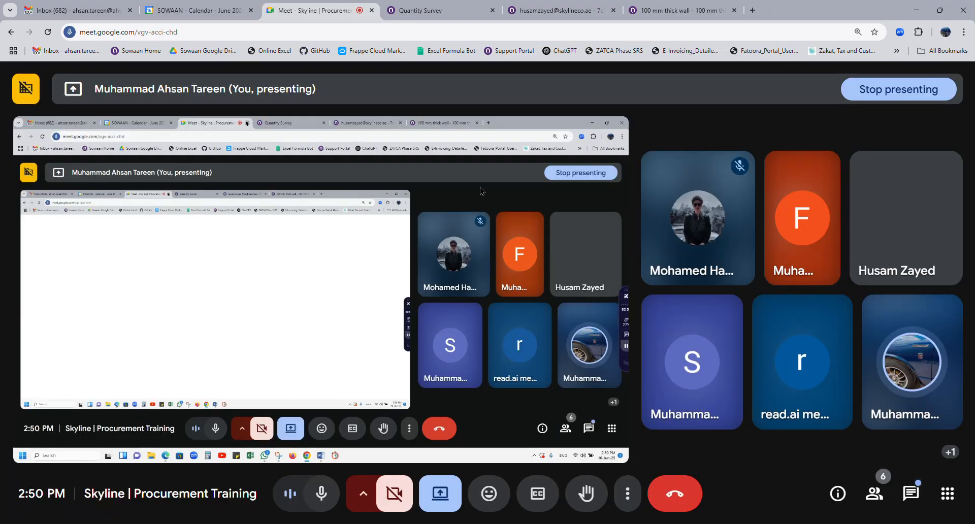
pyautogui.click(371, 10)
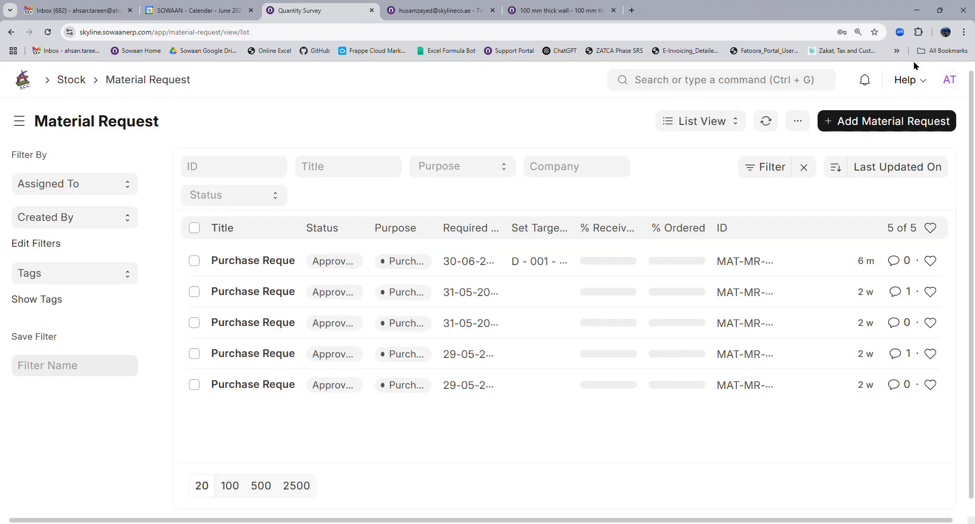